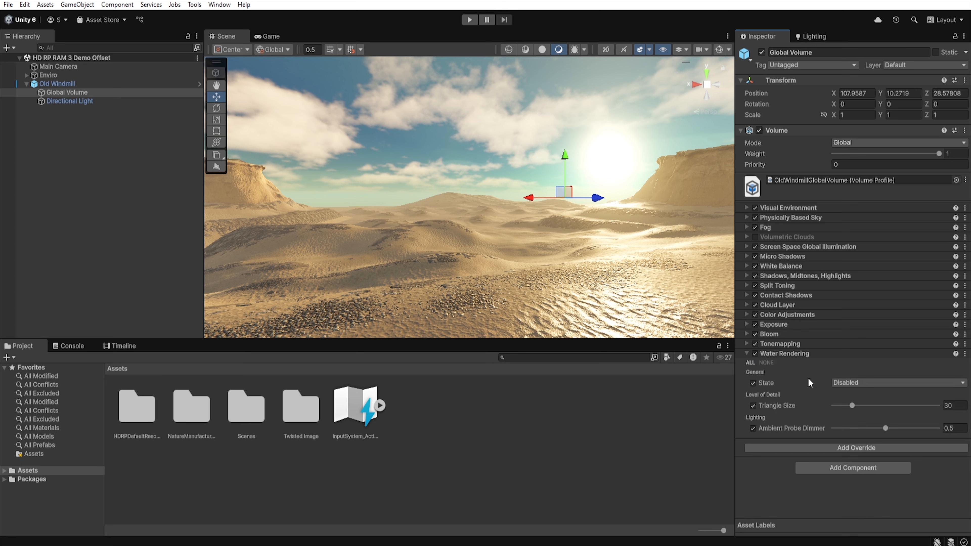
Set the Water Rendering state to Enabled on the Global Volume and collapse the Old Windmill object
click(856, 383)
click(855, 406)
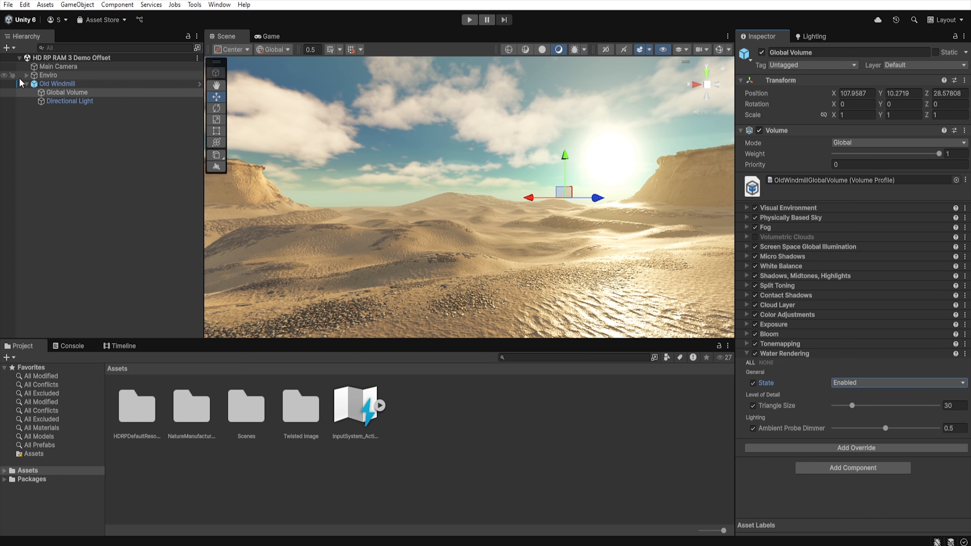
click(26, 84)
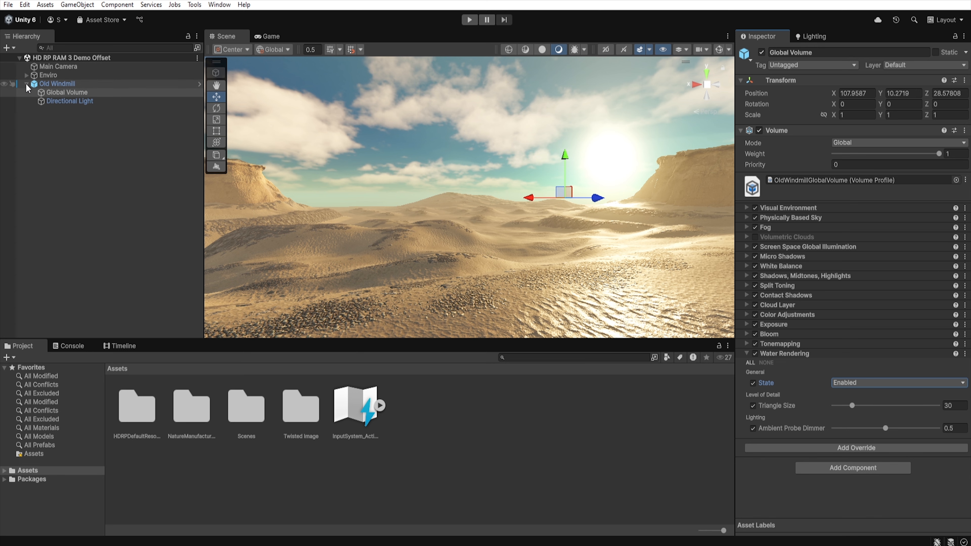
Add an Ocean, Sea or Lake water surface to the scene and raise it to about Y 7.61
click(120, 124)
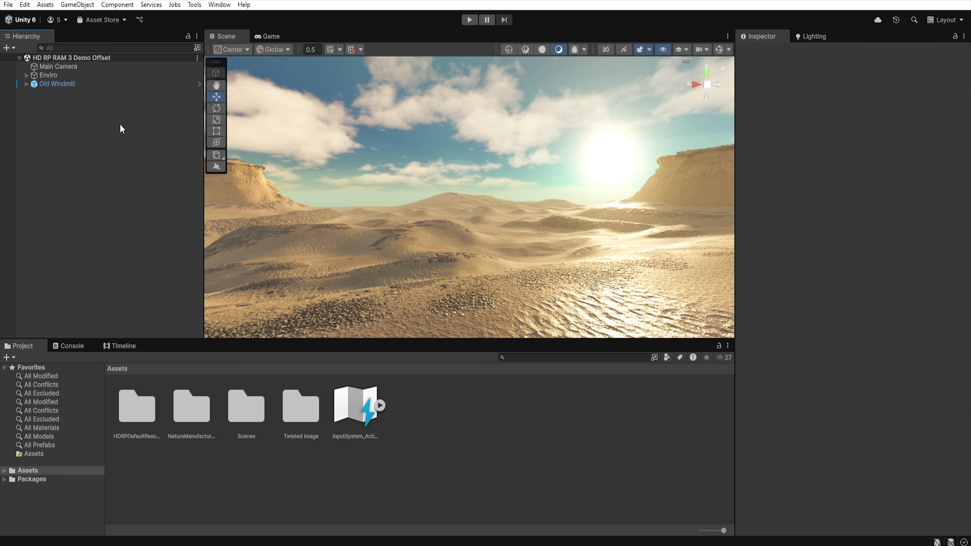
right_click(121, 128)
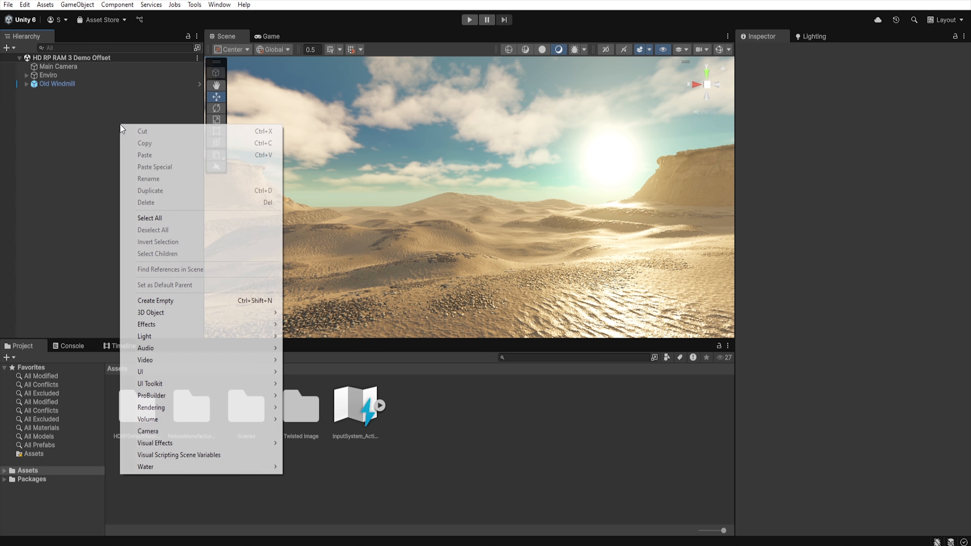
mouse_move(224, 464)
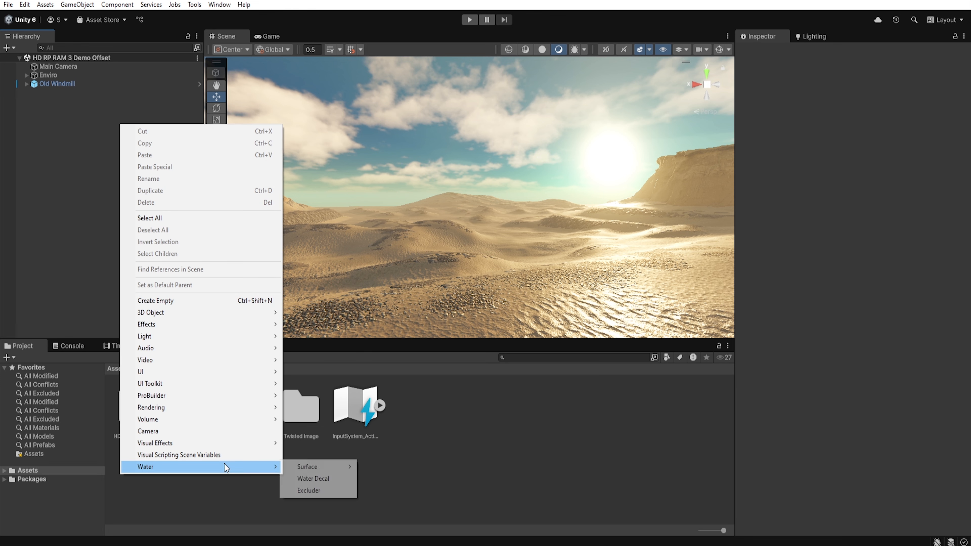
mouse_move(335, 468)
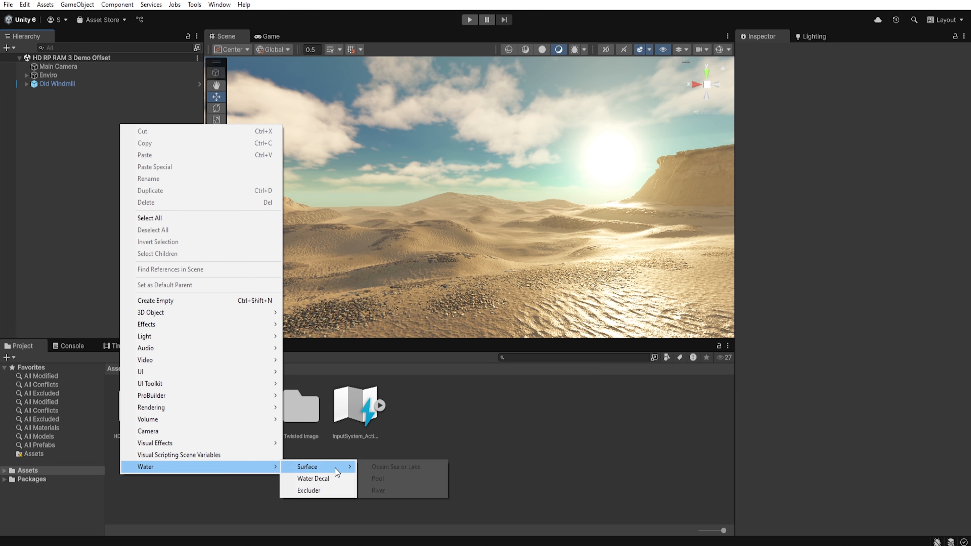
click(397, 469)
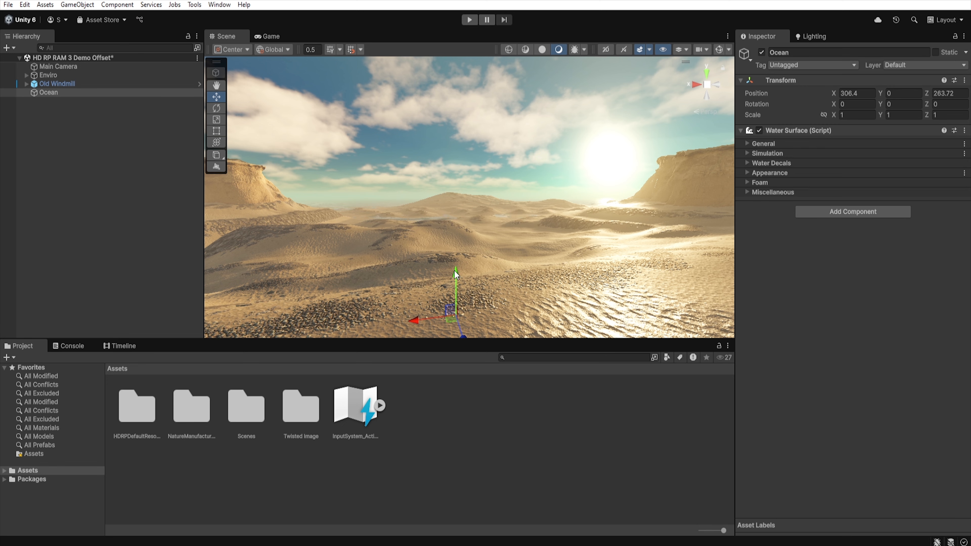
drag(455, 271, 460, 195)
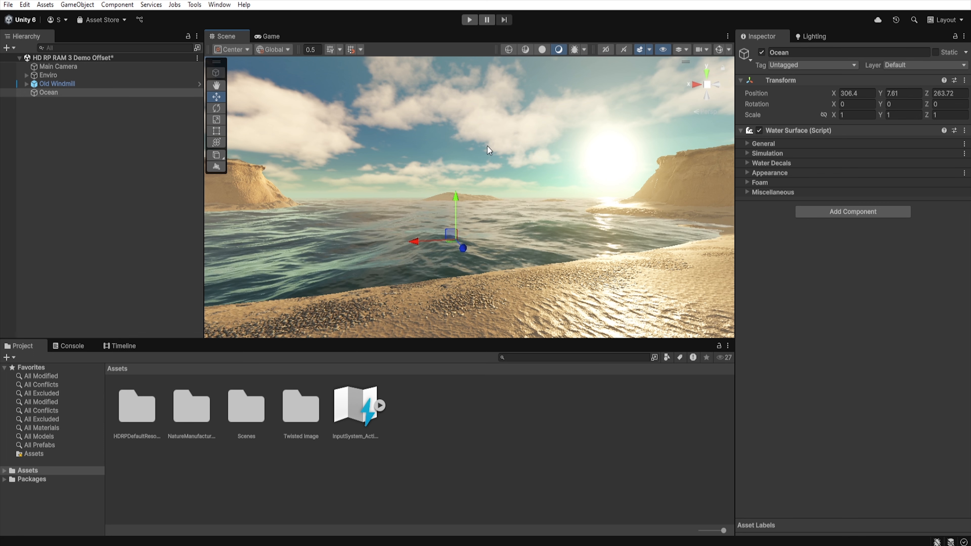
Turn on Pause, expand the Ocean's General settings and keep its surface type as Ocean, Sea or Lake
click(486, 23)
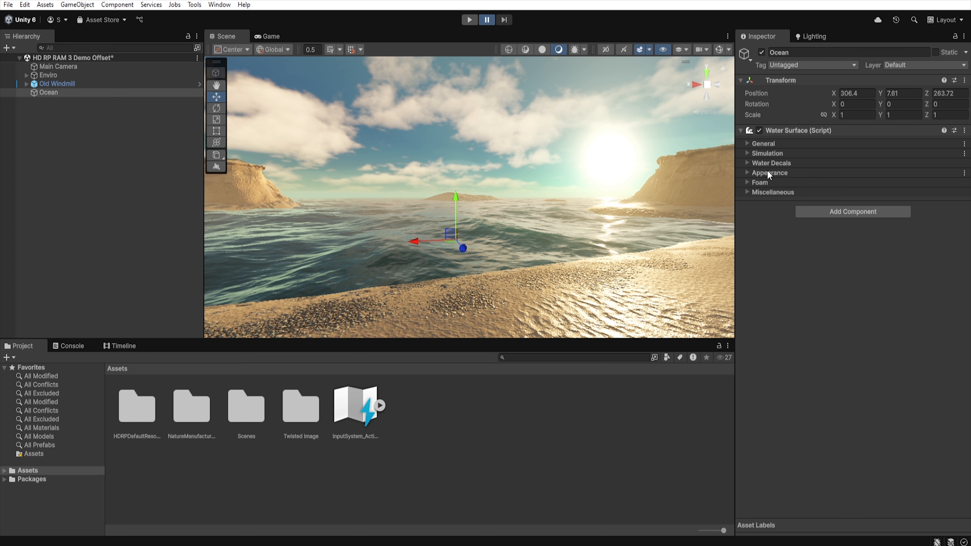
click(746, 143)
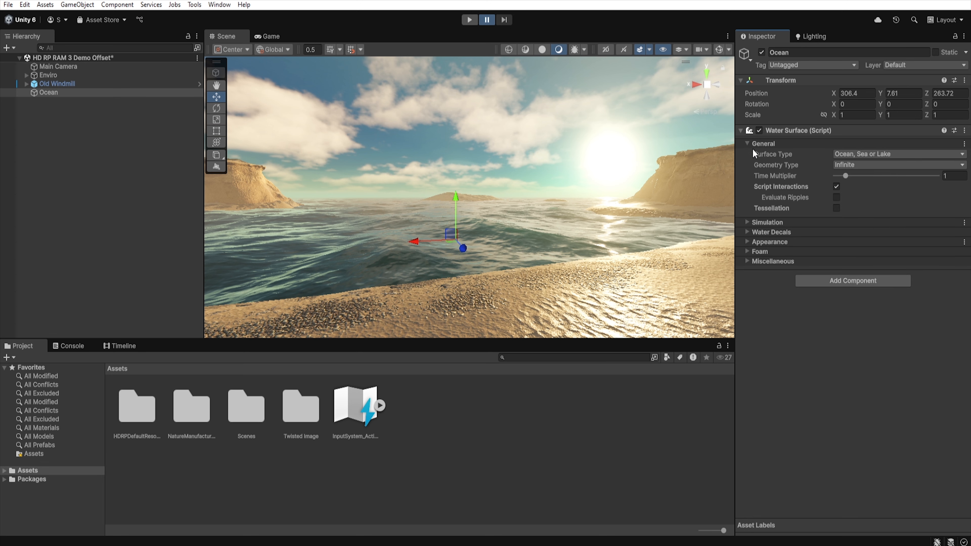
click(854, 152)
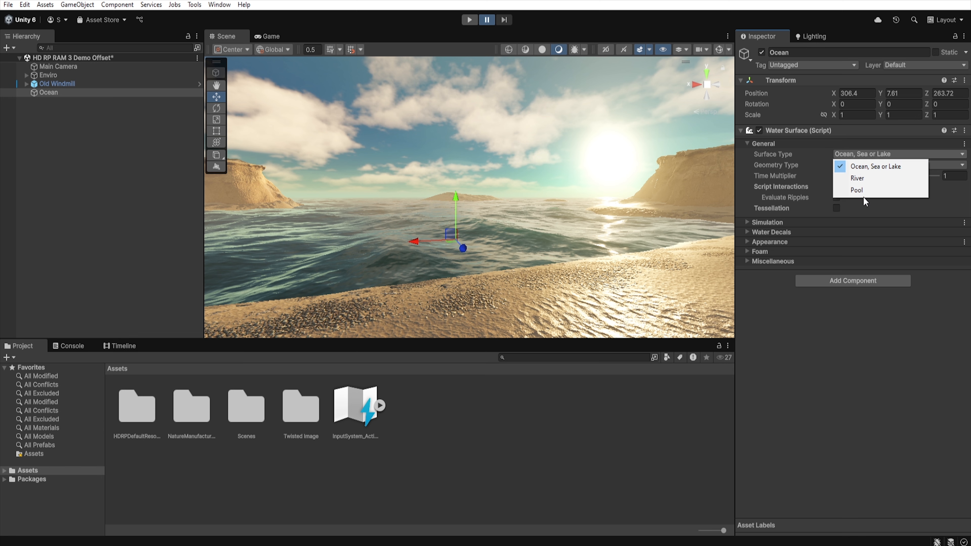
click(874, 167)
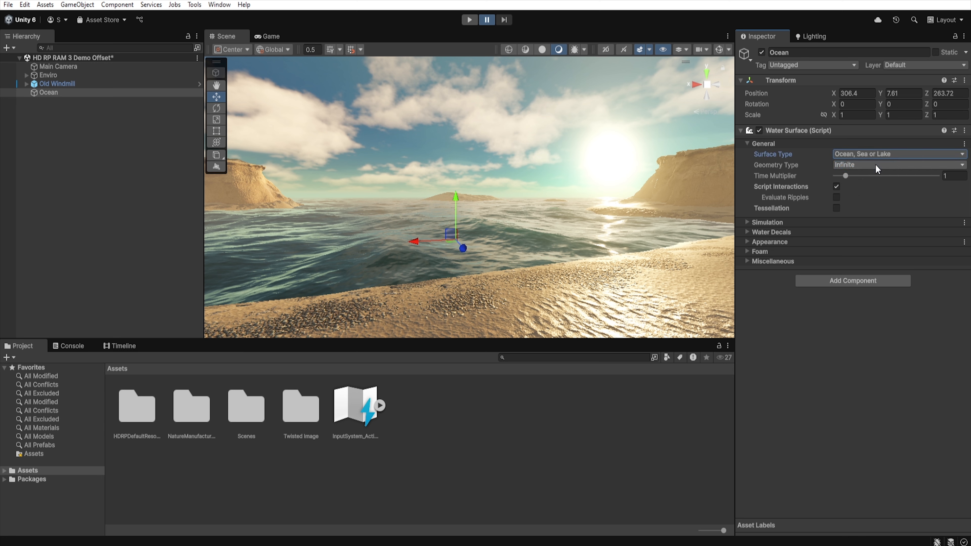
Set the Ocean's geometry type to Quad and scale it to about 162.4 in X and 55.68 in Z
click(843, 165)
click(846, 180)
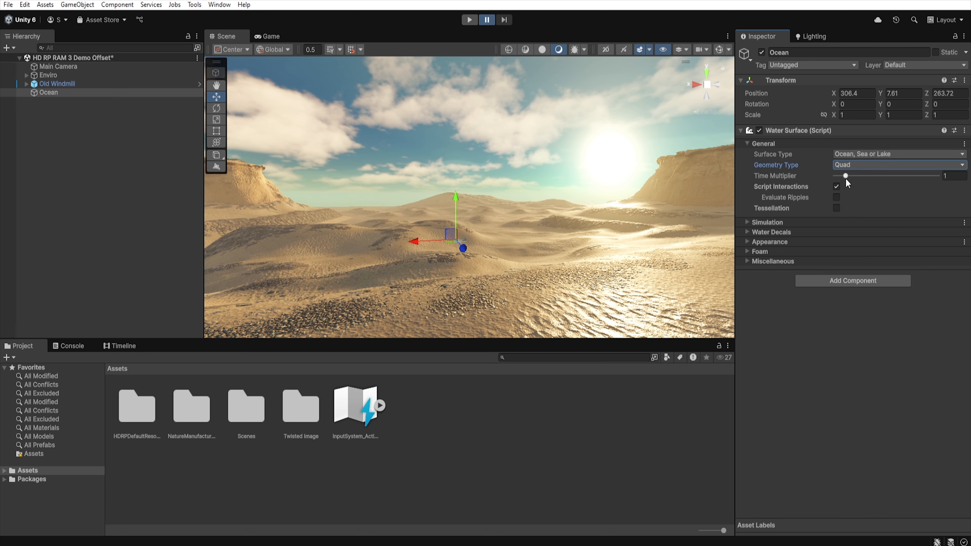
drag(836, 113, 739, 115)
drag(927, 115, 880, 133)
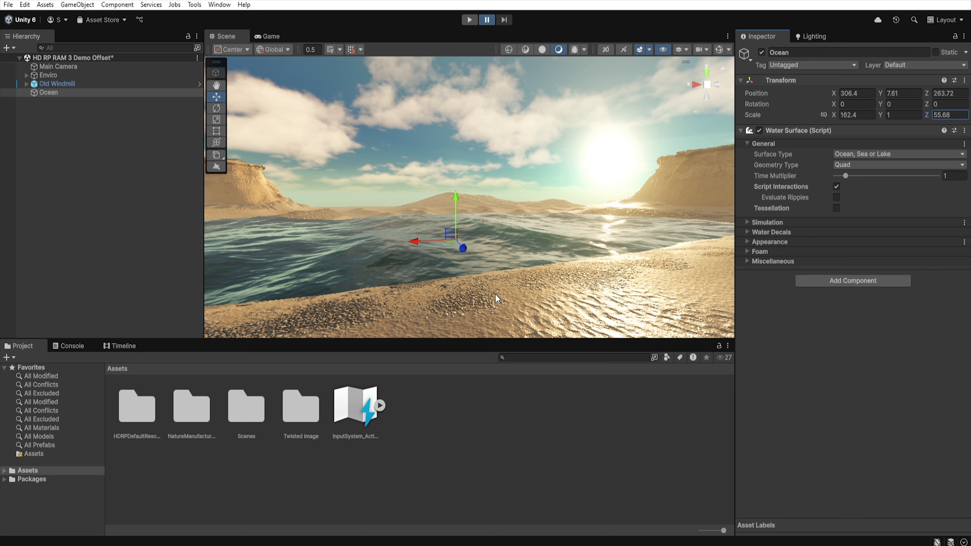
Deactivate the Enviro object and show the scene in wireframe draw mode
click(42, 74)
click(761, 53)
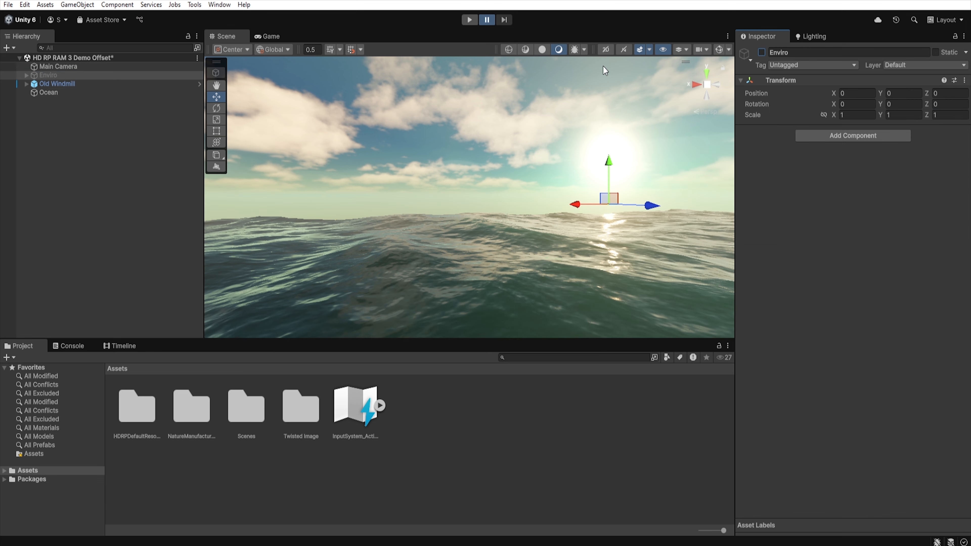
click(508, 49)
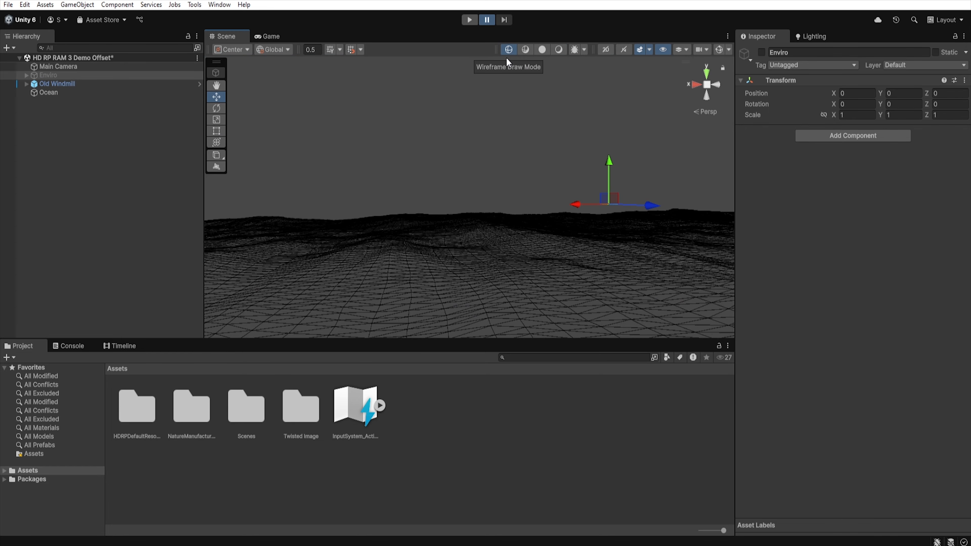
Adjust the Ocean's X scale to about 83.75 while observing its wireframe mesh
click(100, 92)
click(835, 114)
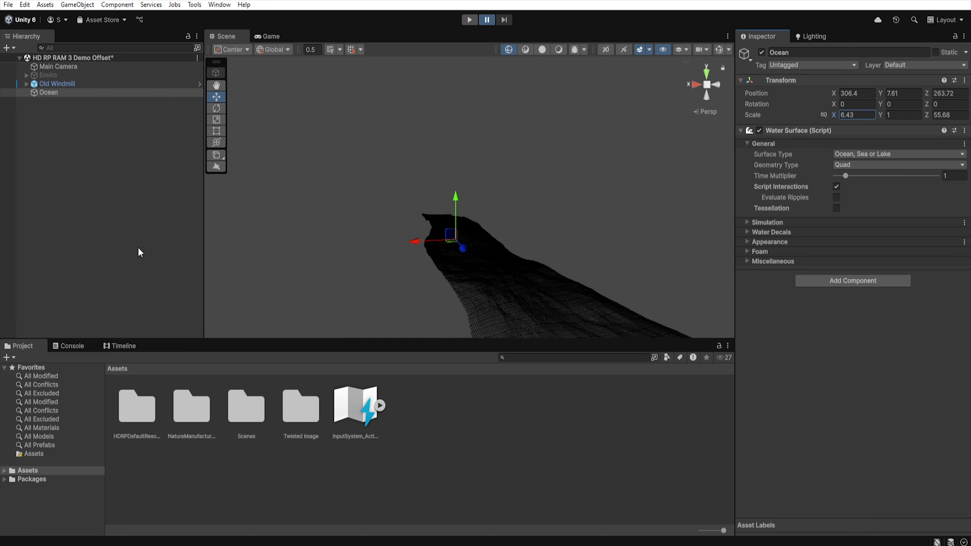
drag(138, 247, 574, 292)
Return the scene to the shaded draw mode and reactivate the Enviro object
click(559, 47)
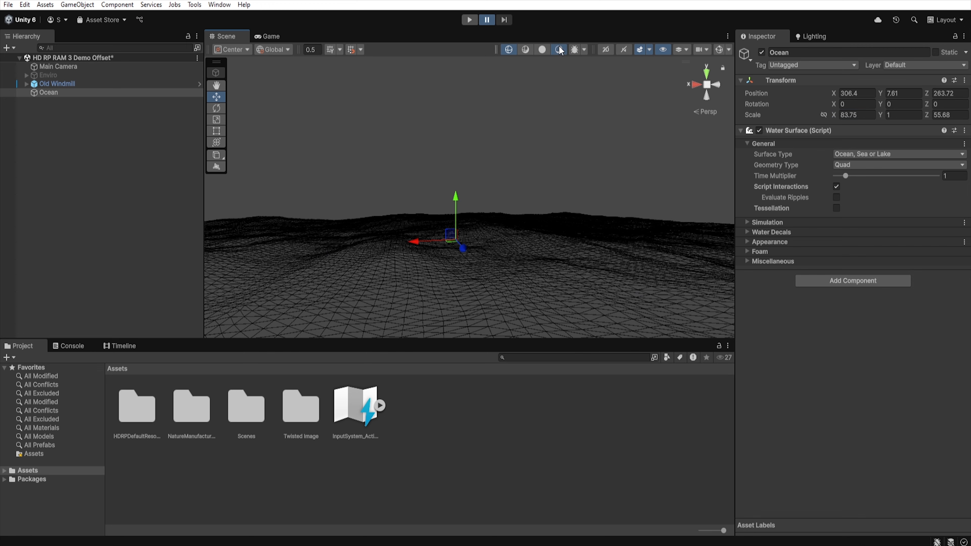
click(48, 75)
click(761, 52)
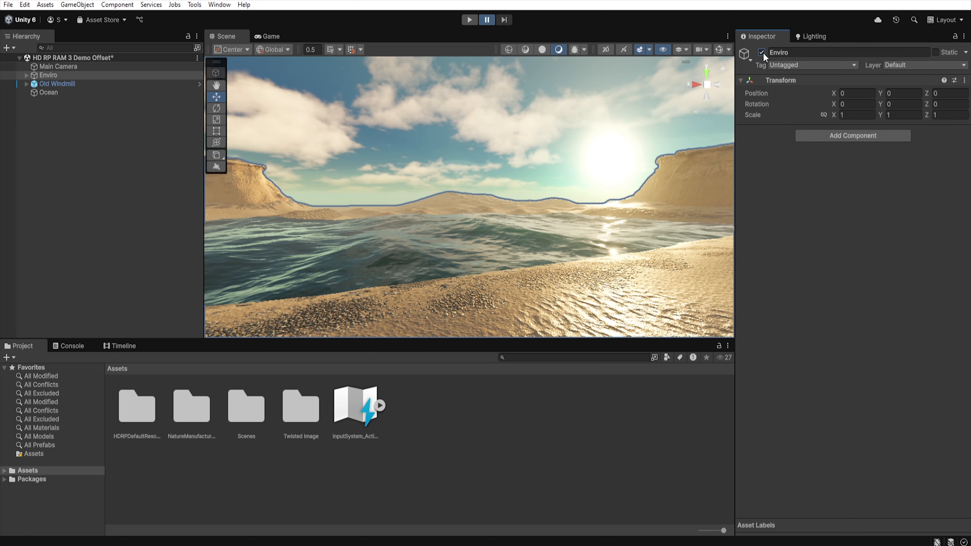
Set the Ocean's geometry type to Custom and add one empty element to its Mesh Renderers list
click(96, 93)
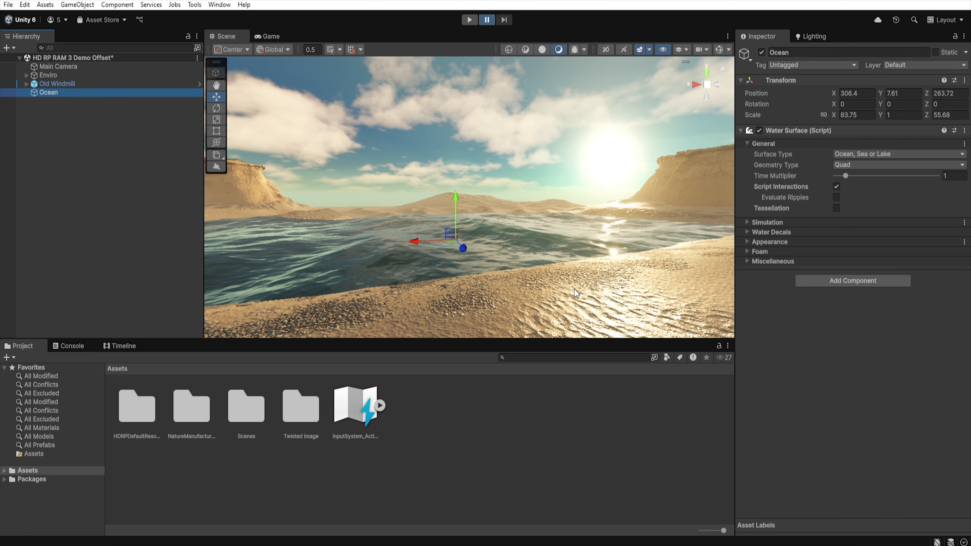
click(850, 166)
click(863, 188)
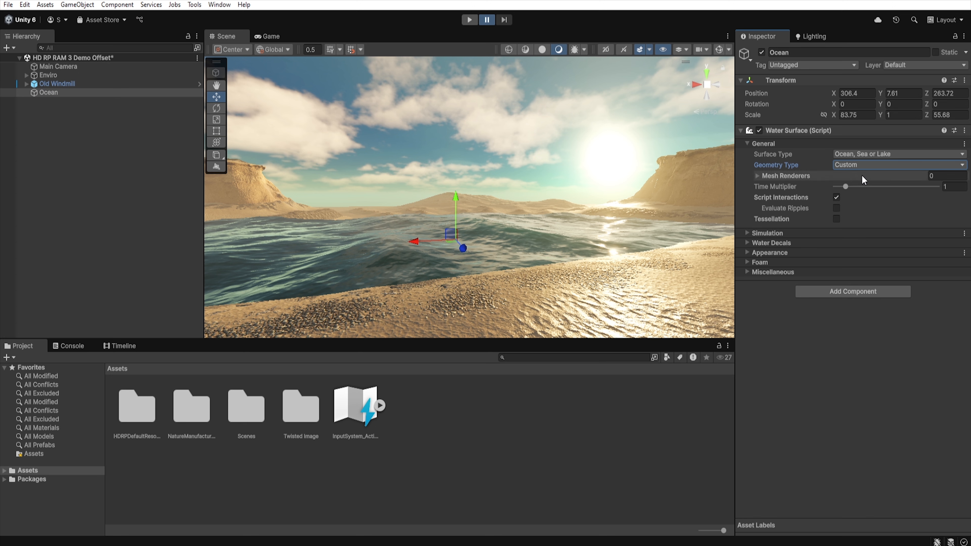
click(755, 176)
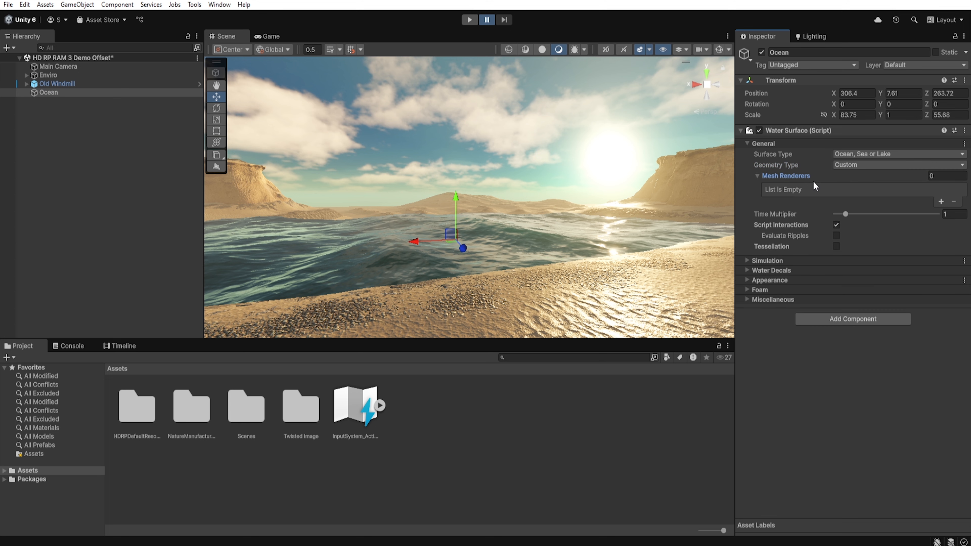
click(941, 200)
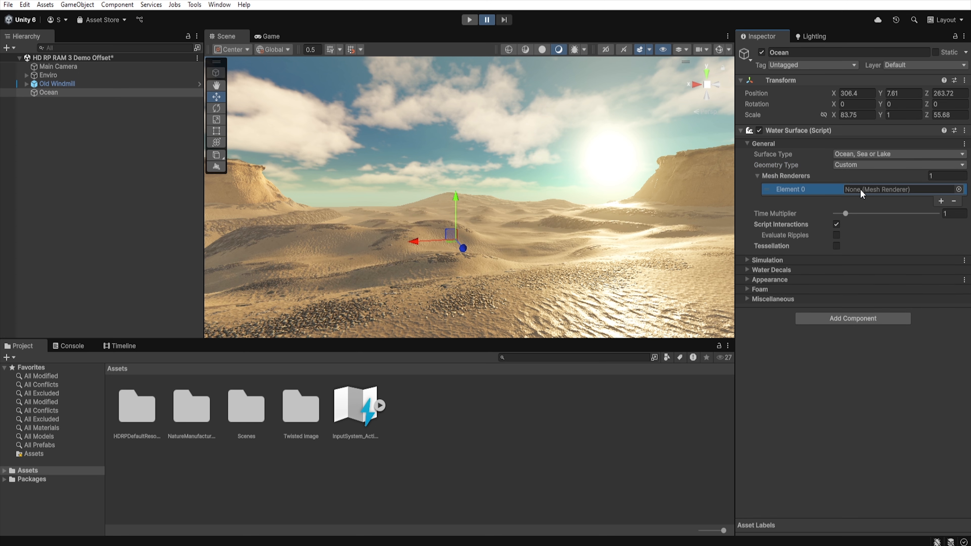
Draw a closed six-point ProBuilder PolyShape over the sand around the Ocean object, about 23 by 15 units
double_click(49, 92)
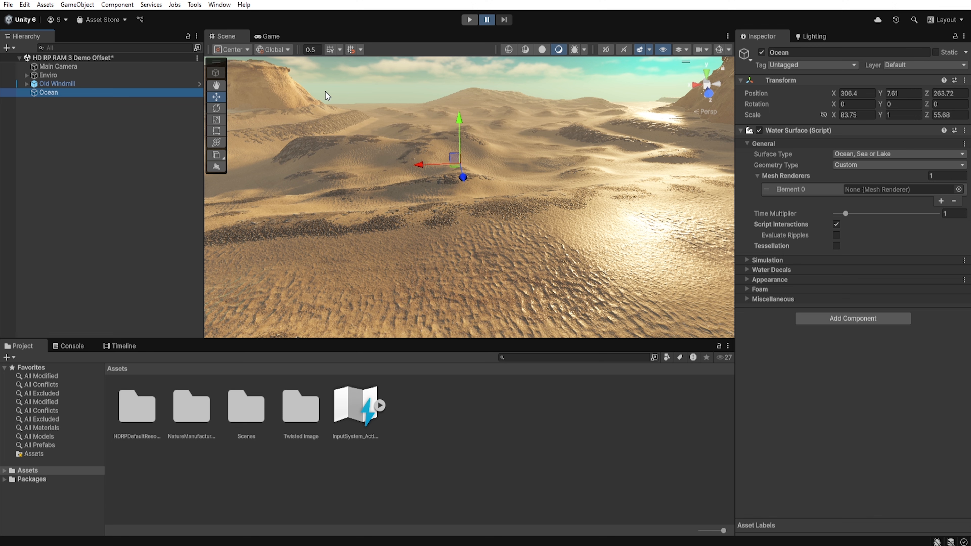
click(194, 5)
mouse_move(213, 20)
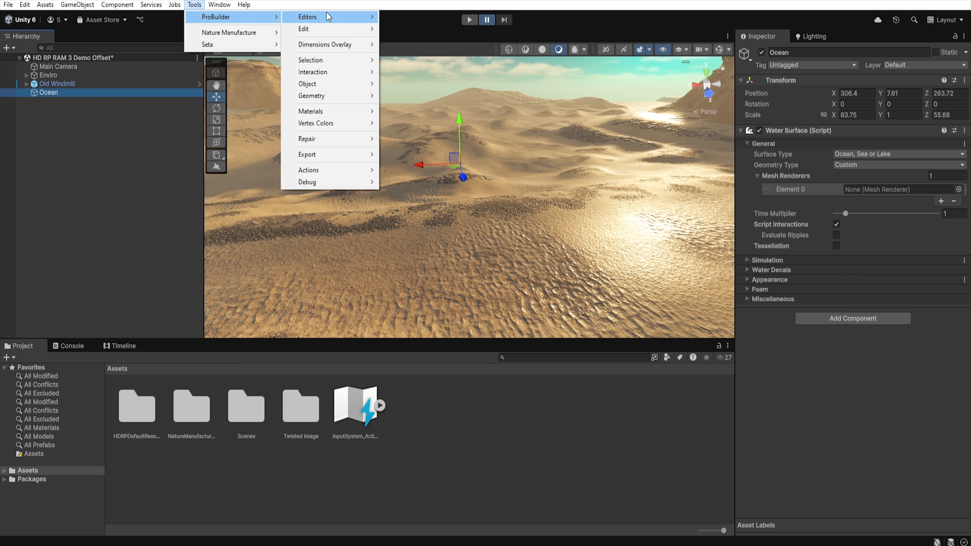
mouse_move(335, 19)
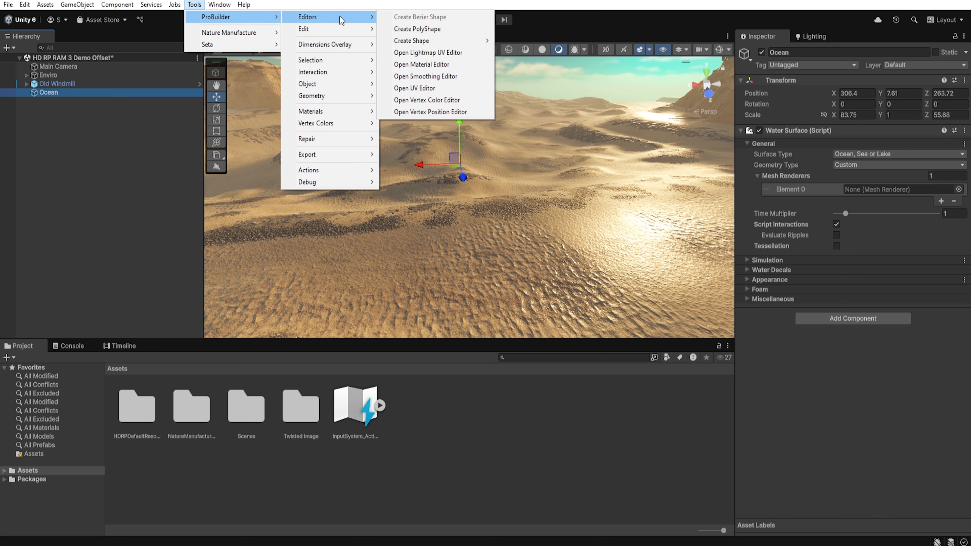
click(434, 30)
click(585, 219)
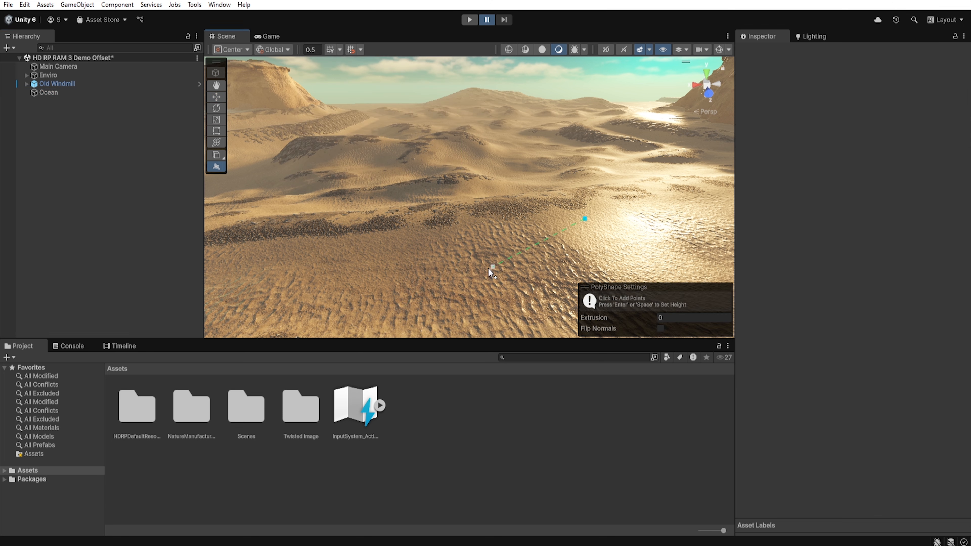
click(453, 278)
click(328, 242)
click(337, 180)
click(419, 180)
click(514, 197)
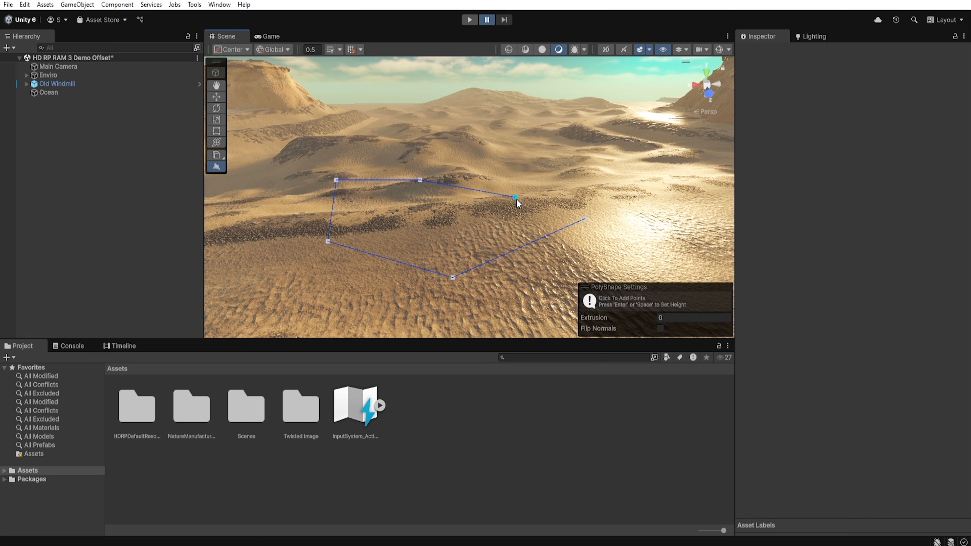
click(583, 219)
click(582, 219)
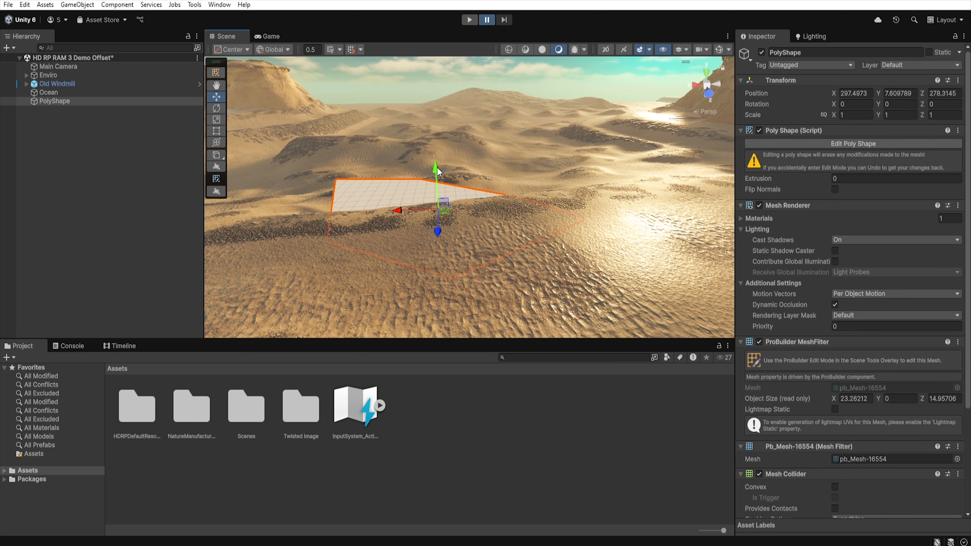
Raise the PolyShape to about Y 9.49 and disable its Mesh Renderer and Mesh Collider
drag(438, 172, 435, 143)
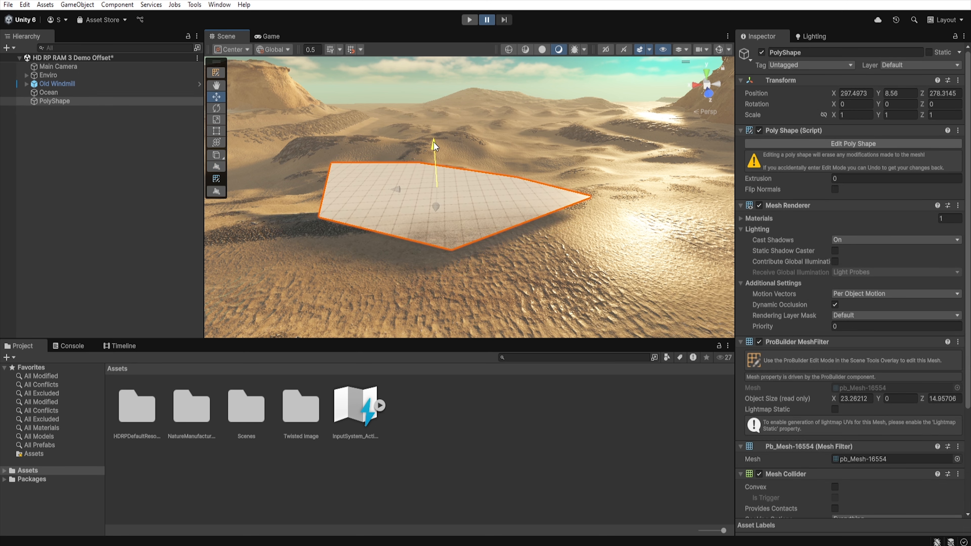
click(759, 205)
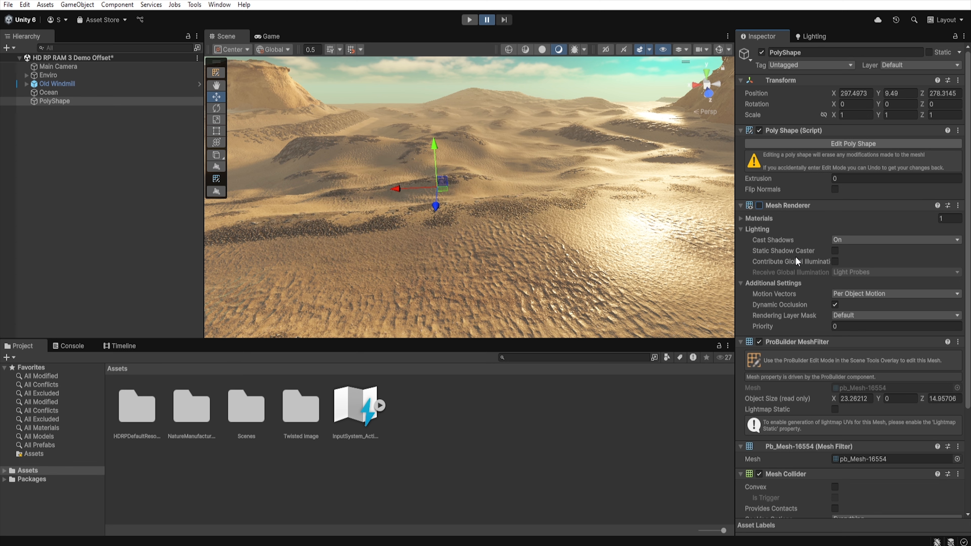
scroll(801, 277, down, 6)
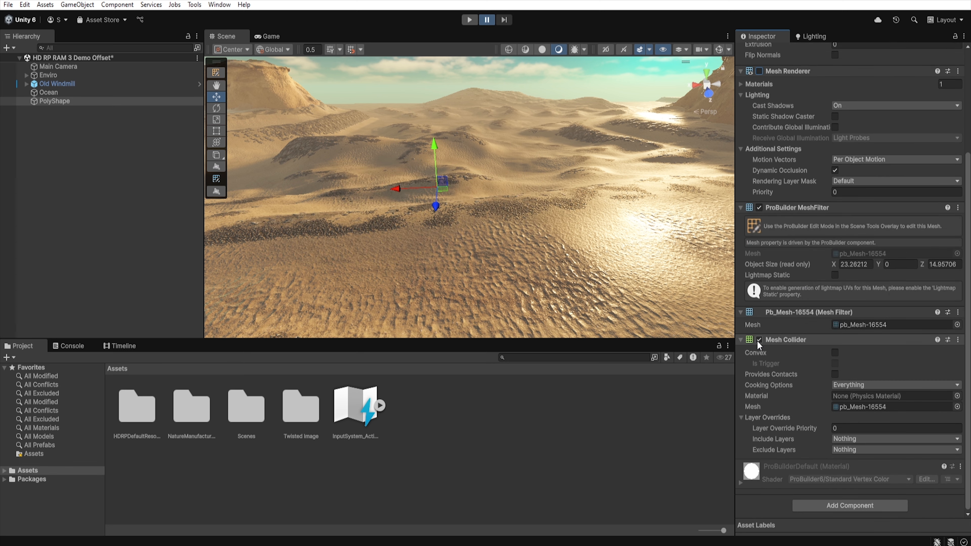
click(758, 340)
scroll(798, 214, up, 6)
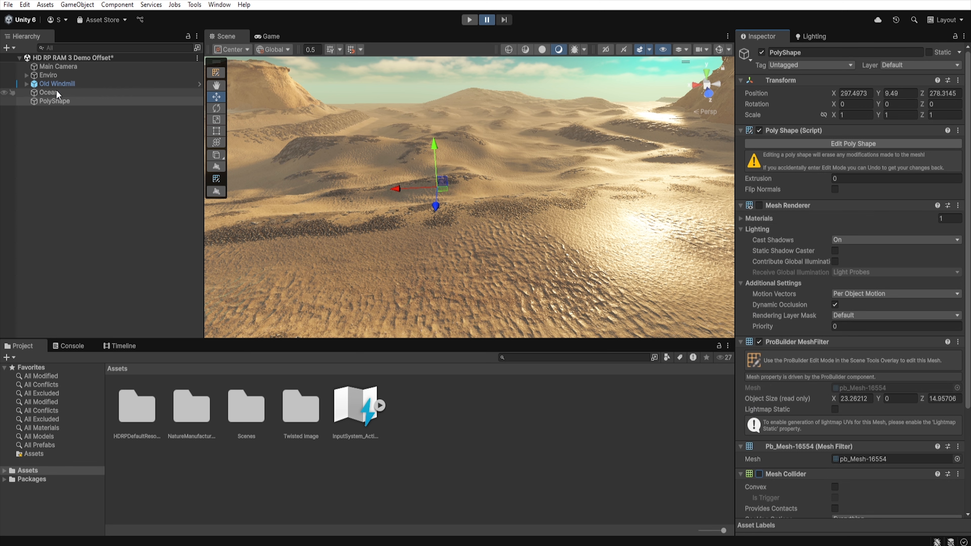
Assign the PolyShape to Element 0 of the Ocean's Mesh Renderers list, and select the PolyShape
drag(56, 91, 867, 191)
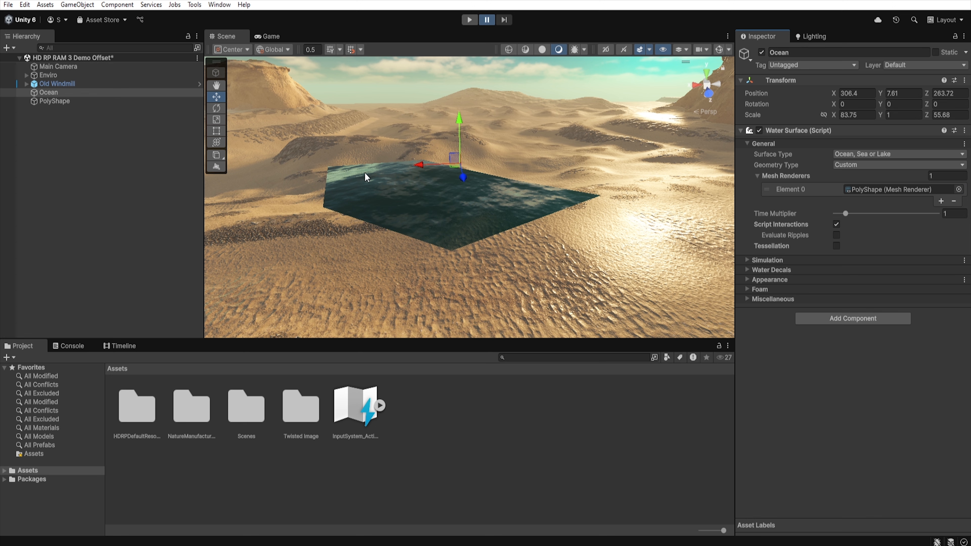
click(65, 102)
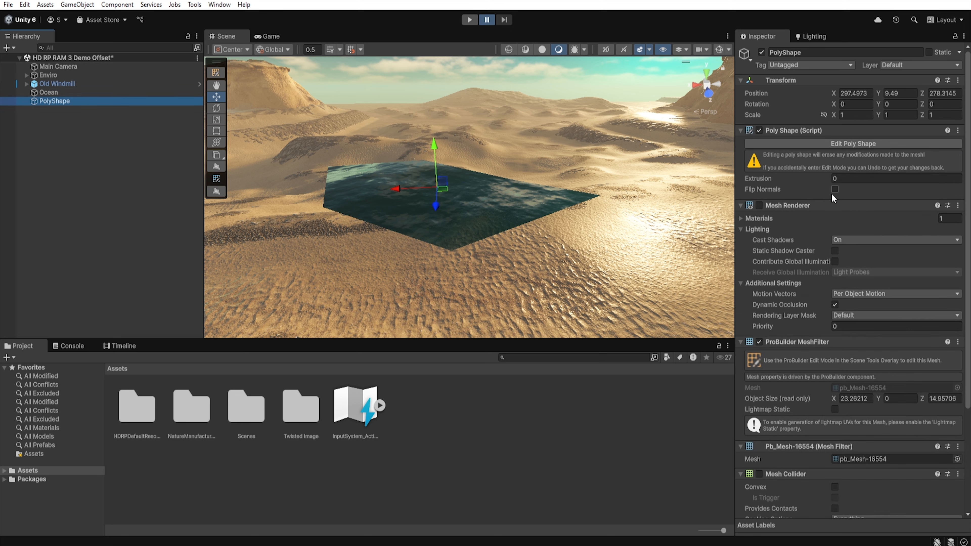
Reshape the PolyShape by pulling its near corner and left corner outward over the sand, extending its depth to about 16 units
click(848, 144)
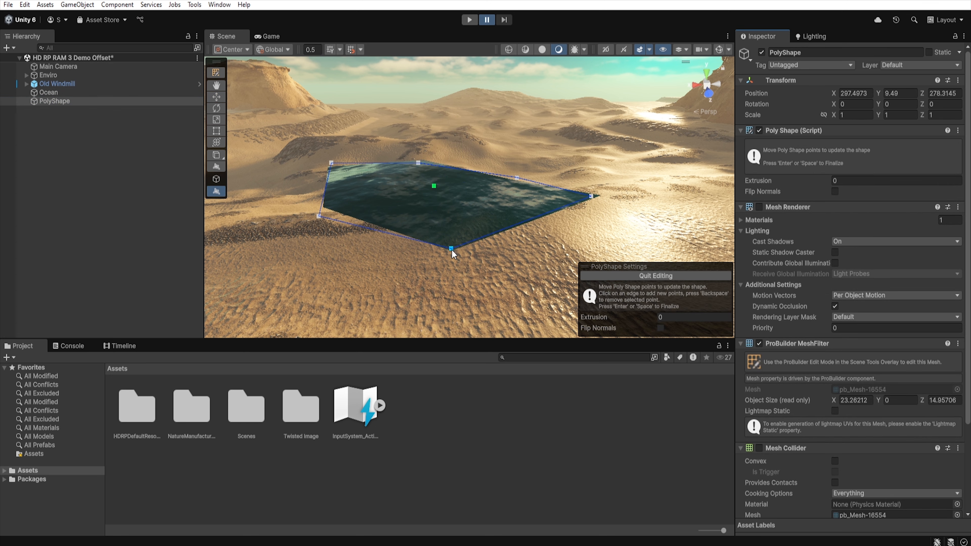
mouse_move(450, 248)
mouse_down()
mouse_move(382, 322)
mouse_move(465, 244)
mouse_move(478, 245)
mouse_move(452, 267)
mouse_up()
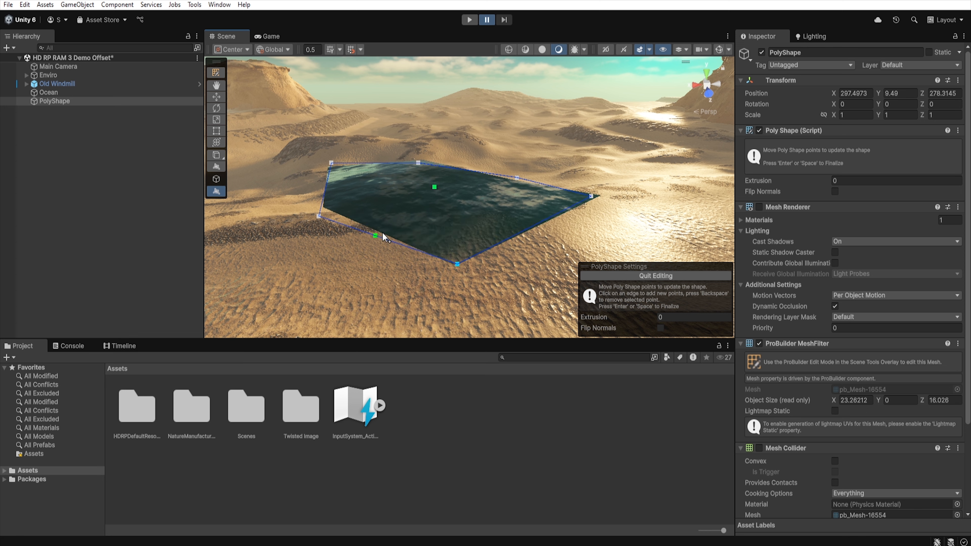
drag(317, 214, 279, 227)
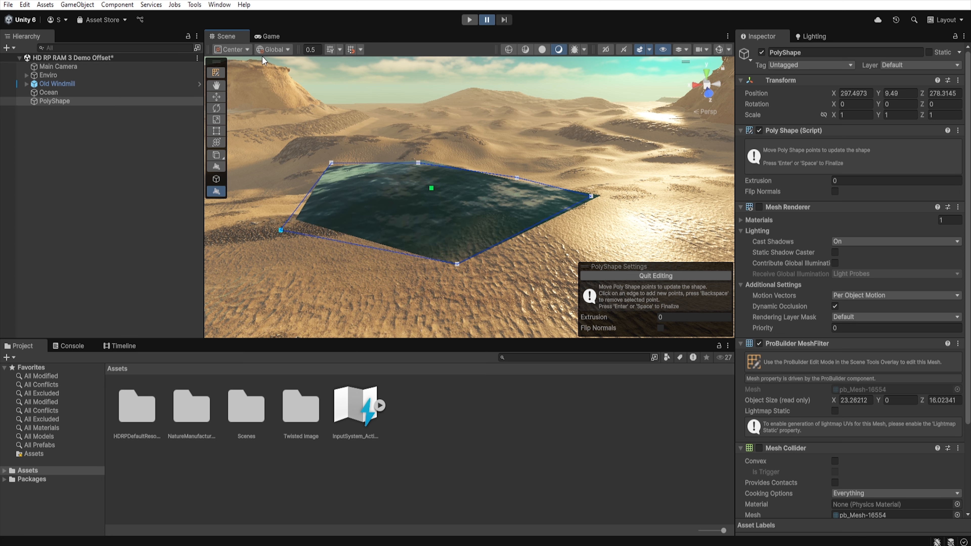
Look up the ProBuilder export formats available for the PolyShape mesh, including Export Asset
click(195, 5)
mouse_move(217, 19)
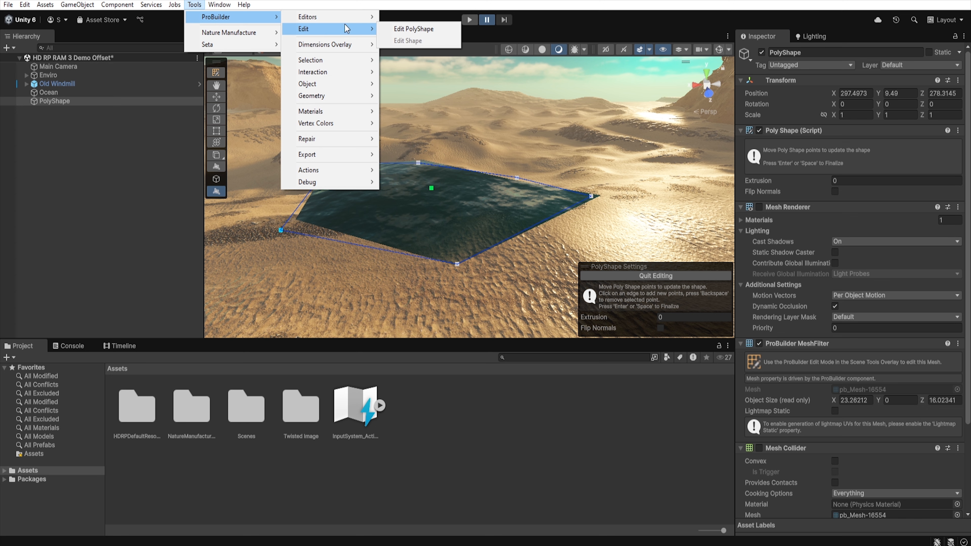
mouse_move(346, 155)
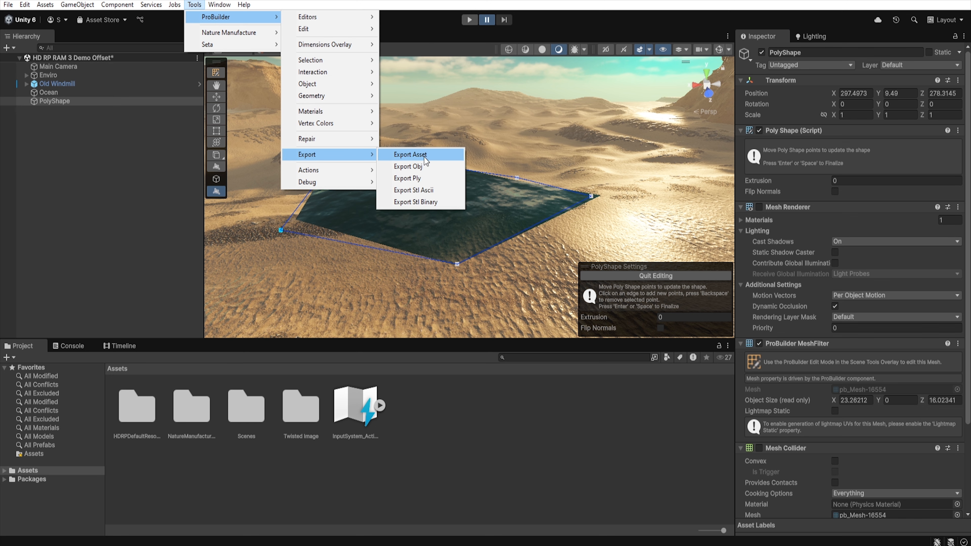
Deactivate the PolyShape object and set the Ocean's geometry type to Instanced Quads
click(66, 101)
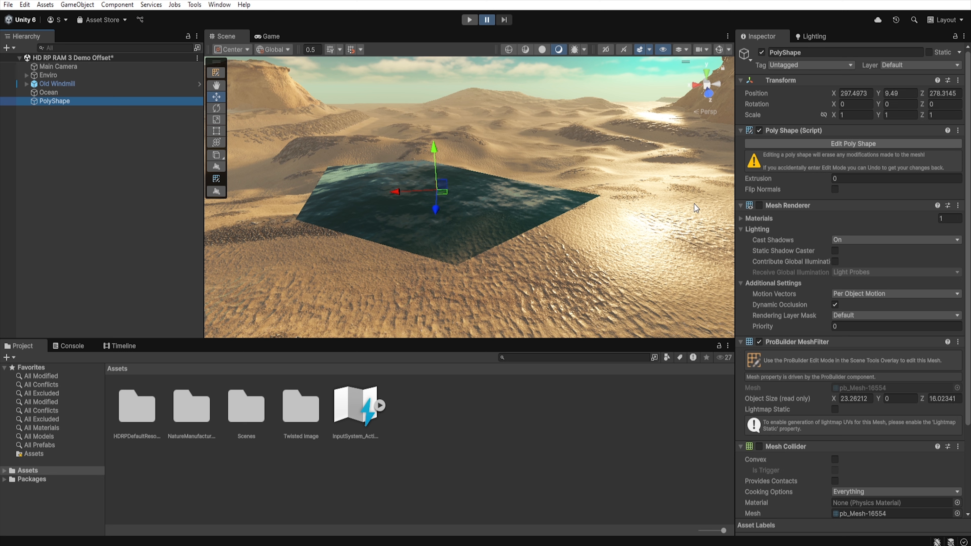
click(761, 52)
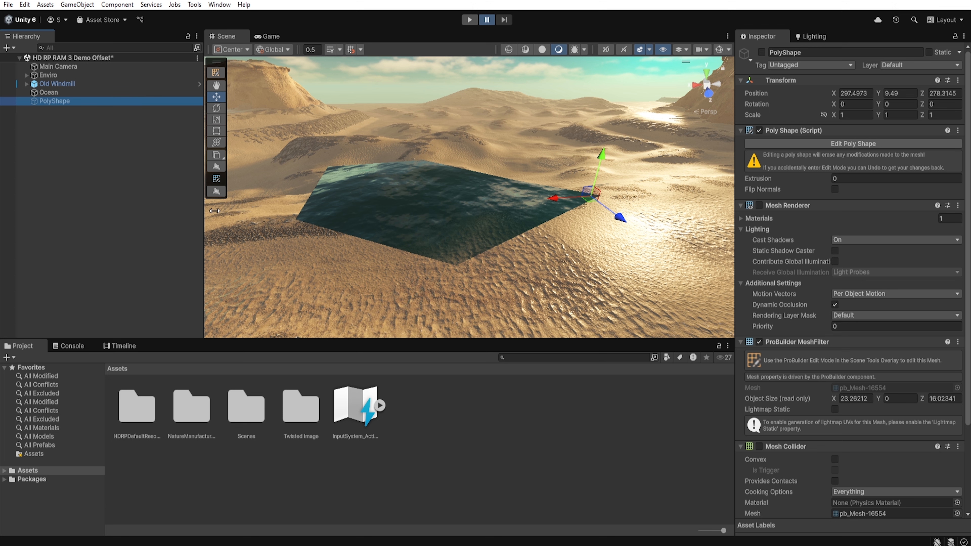
click(87, 93)
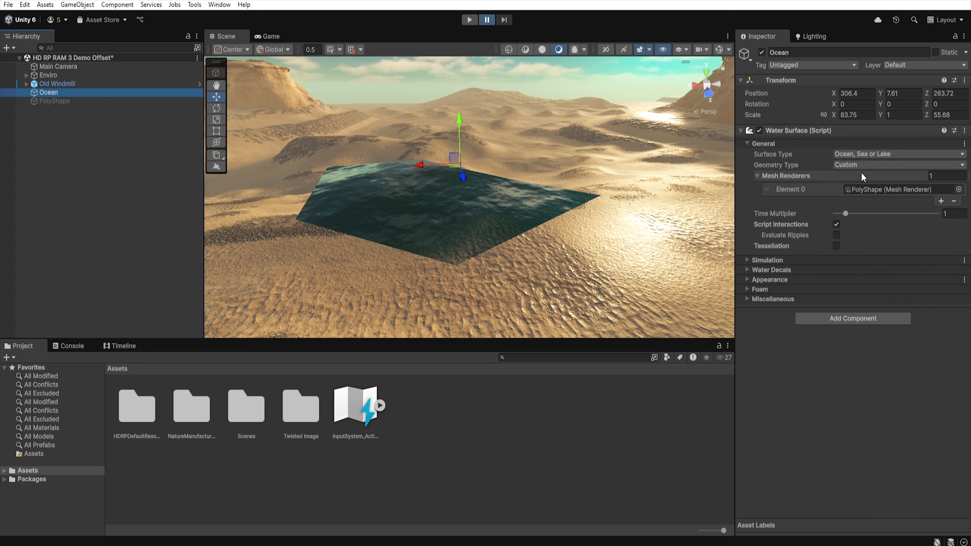
click(866, 165)
click(863, 203)
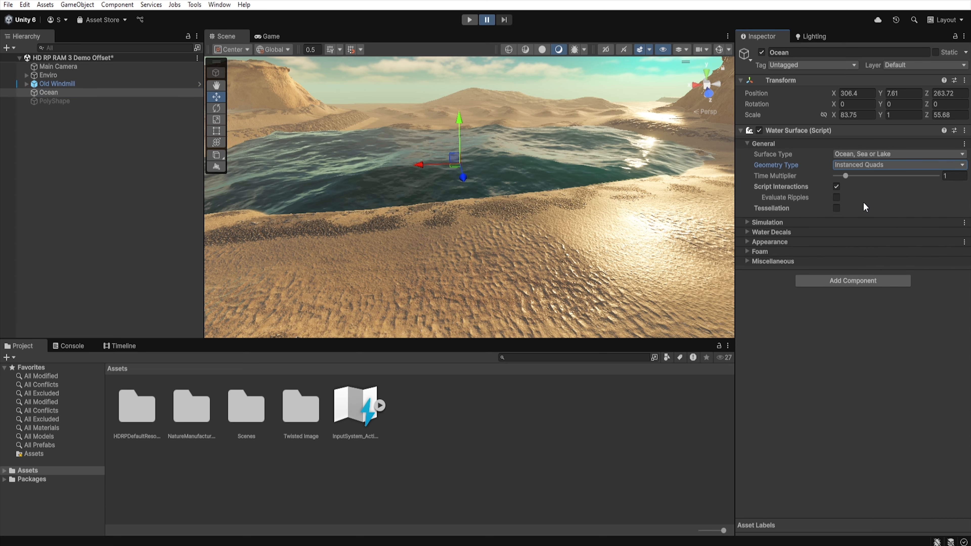
Deactivate the Enviro object and display the scene in wireframe to examine the water grid
right_drag(590, 227, 571, 207)
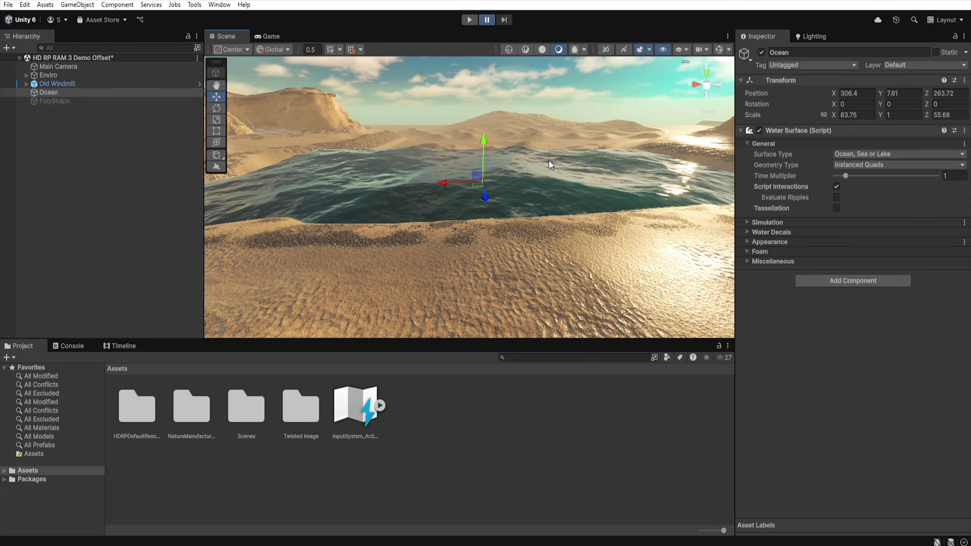
click(409, 130)
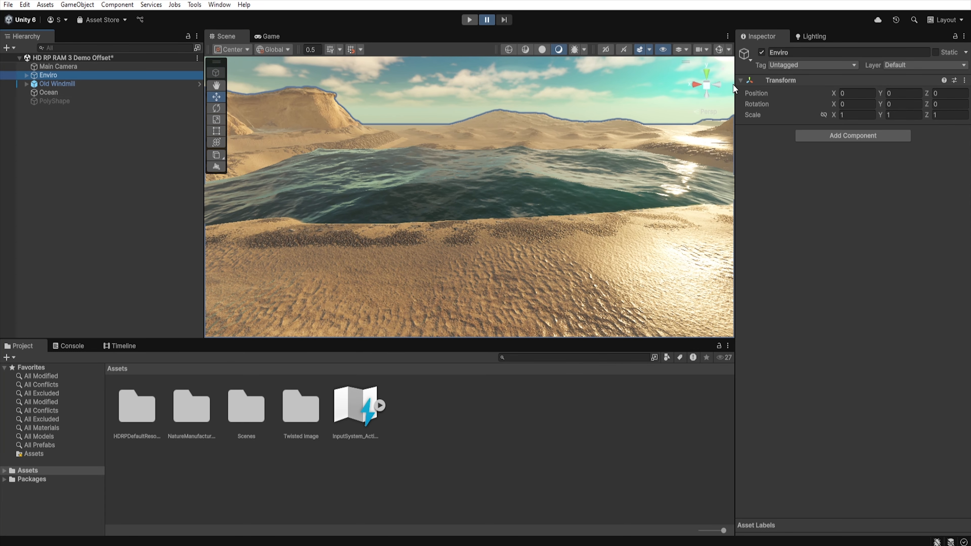
click(761, 52)
click(508, 50)
mouse_move(478, 168)
right_down()
mouse_move(574, 174)
mouse_move(531, 176)
mouse_move(496, 198)
mouse_move(500, 182)
mouse_move(507, 191)
right_up()
Set the Water Rendering Triangle Size to 37 in the Old Windmill's Global Volume
click(27, 84)
click(67, 93)
mouse_move(855, 405)
mouse_down()
mouse_move(890, 407)
mouse_move(849, 406)
mouse_move(859, 406)
mouse_up()
Return the scene to shaded display, reactivate the Enviro object and collapse the Old Windmill hierarchy
click(508, 50)
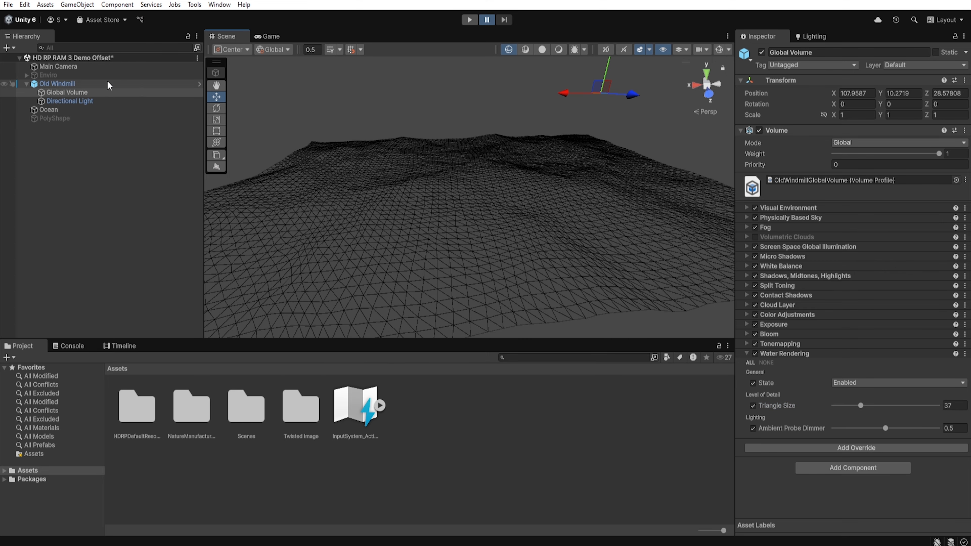
click(48, 75)
click(762, 52)
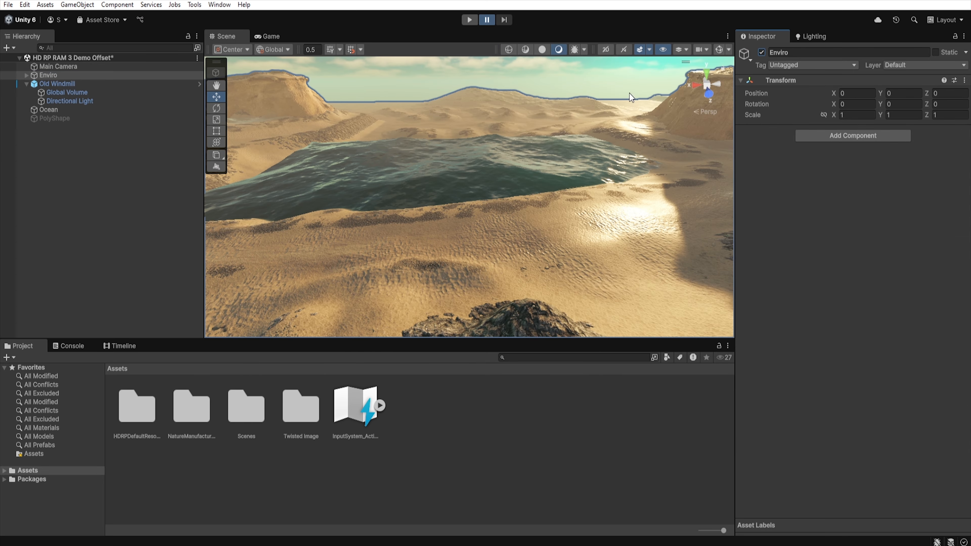
click(26, 83)
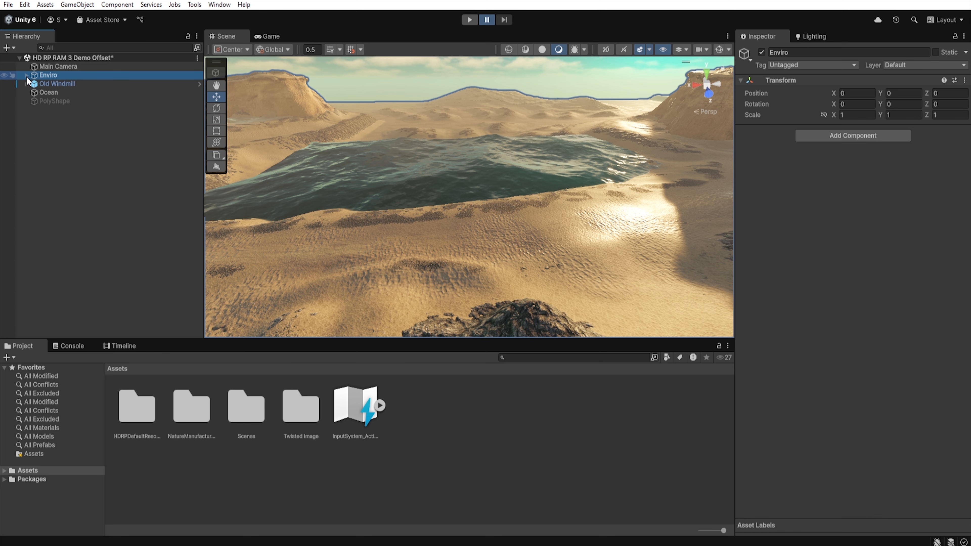
Set the Ocean's geometry type to Infinite and view the water out to the horizon
click(53, 93)
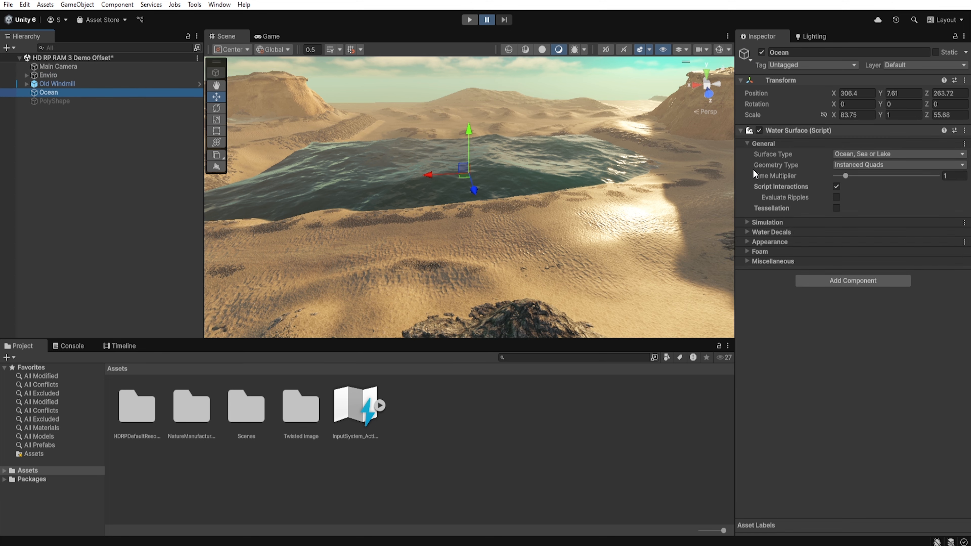
click(885, 169)
click(860, 213)
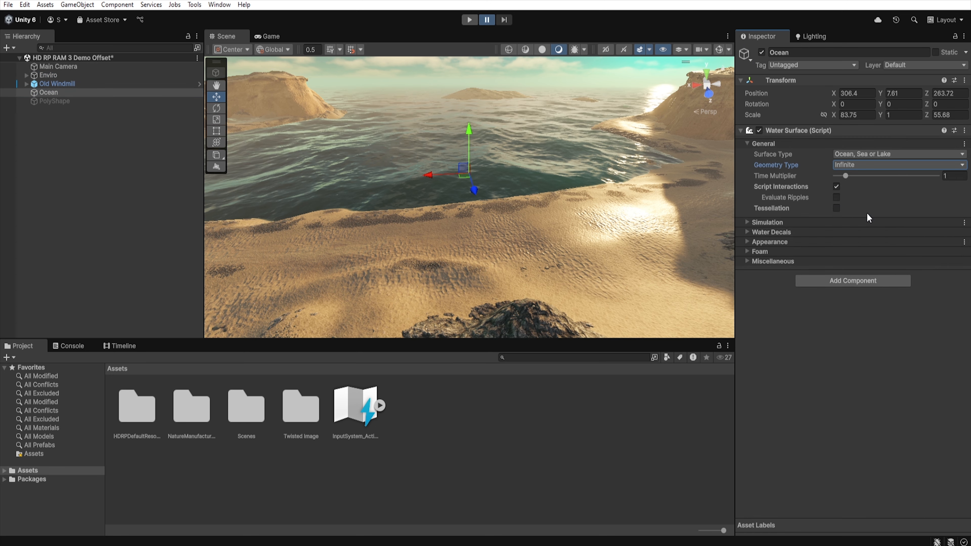
right_drag(549, 242, 544, 168)
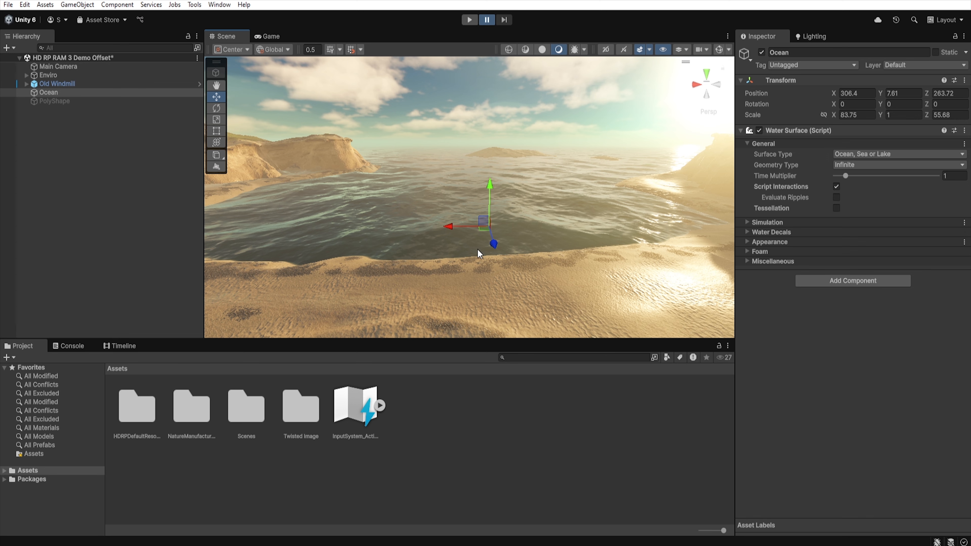
right_drag(572, 216, 572, 200)
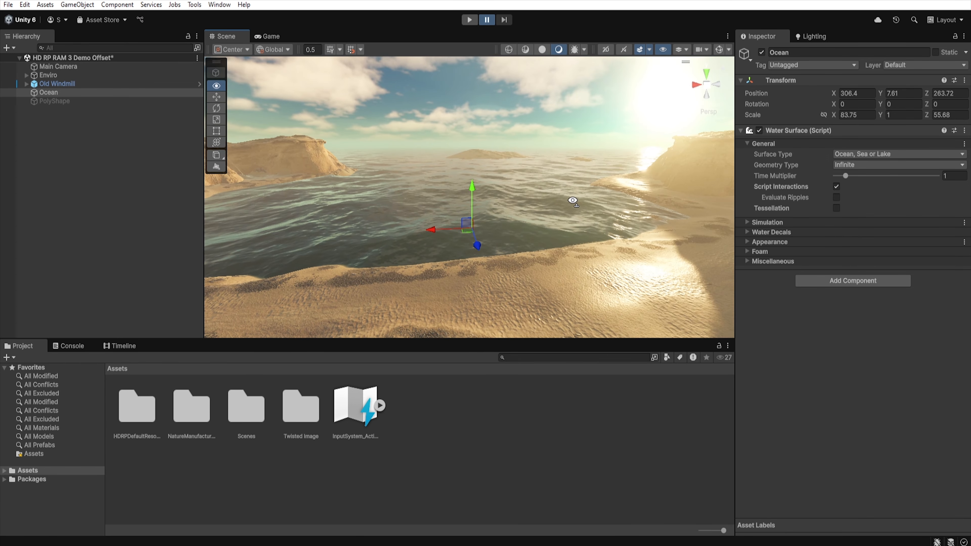
Raise the Ocean's Time Multiplier to 2.24 to preview faster water, and reset it to 1
click(845, 176)
mouse_move(846, 179)
mouse_down()
mouse_move(946, 177)
mouse_move(849, 176)
mouse_move(858, 176)
mouse_up()
double_click(953, 176)
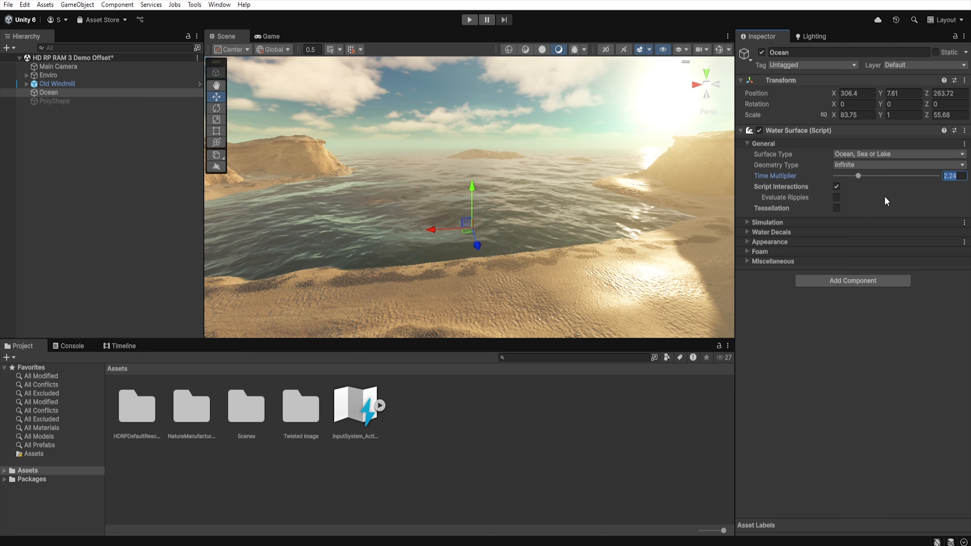
text(1)
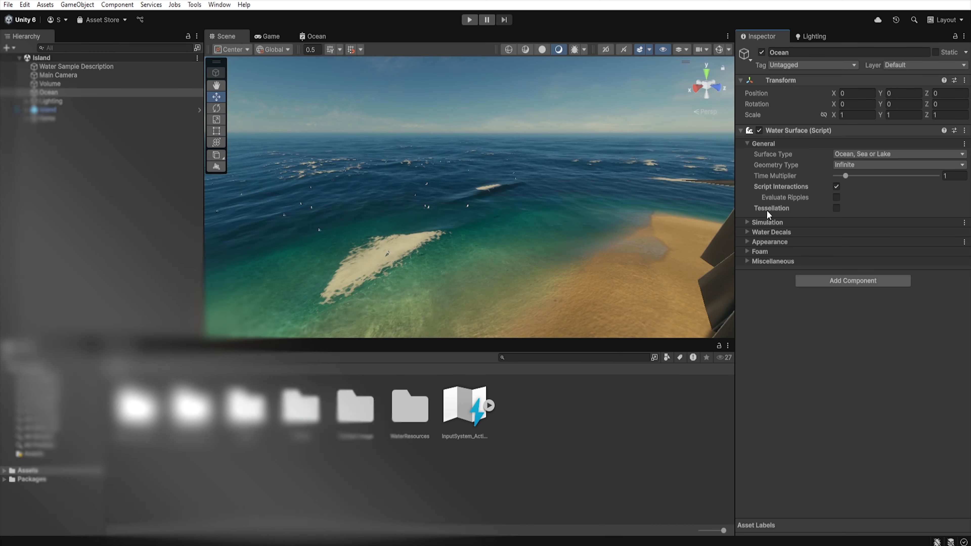
In the Island scene, raise the Ocean's Time Multiplier to 4.78 and expand its Simulation settings
drag(844, 175, 884, 181)
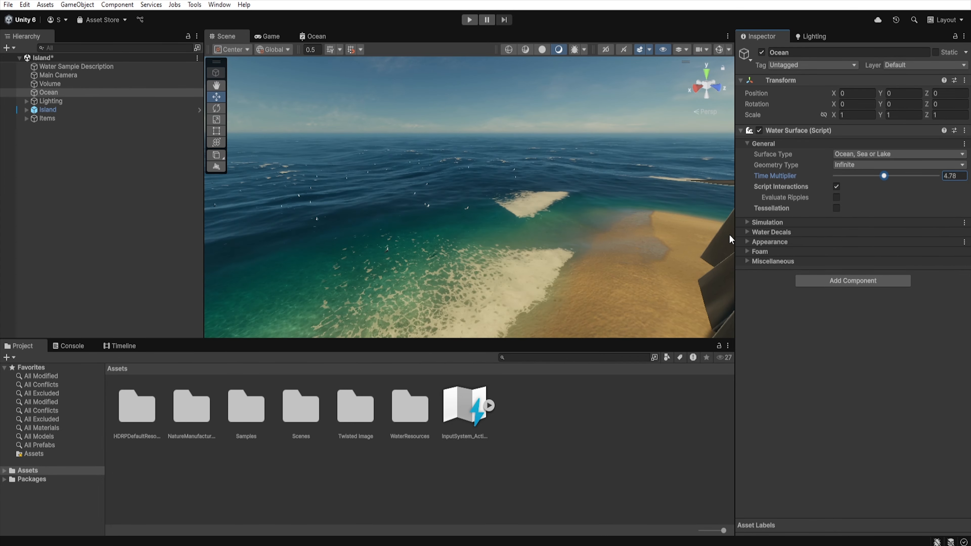
click(766, 222)
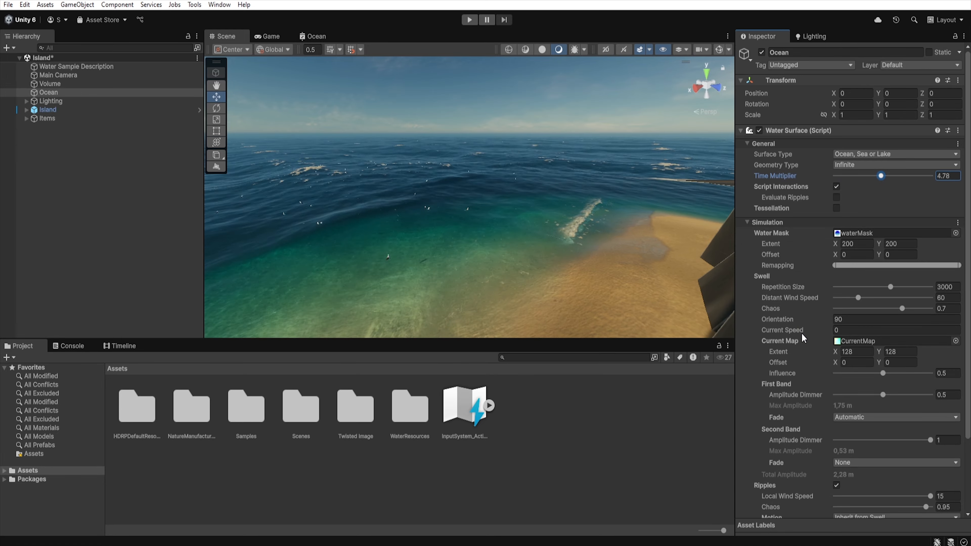
drag(799, 331, 522, 344)
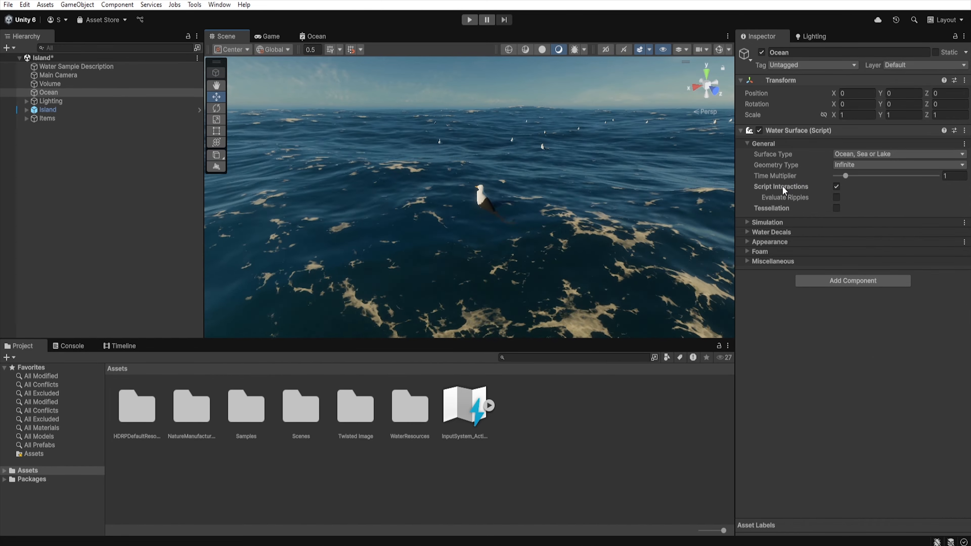
Switch the Ocean's Script Interactions off and back on, and enable Evaluate Ripples
click(835, 187)
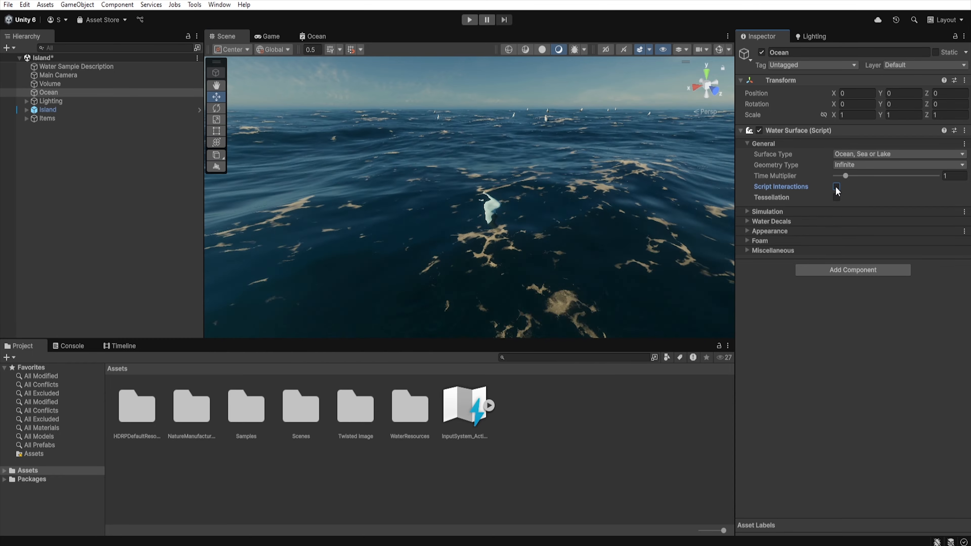
click(835, 188)
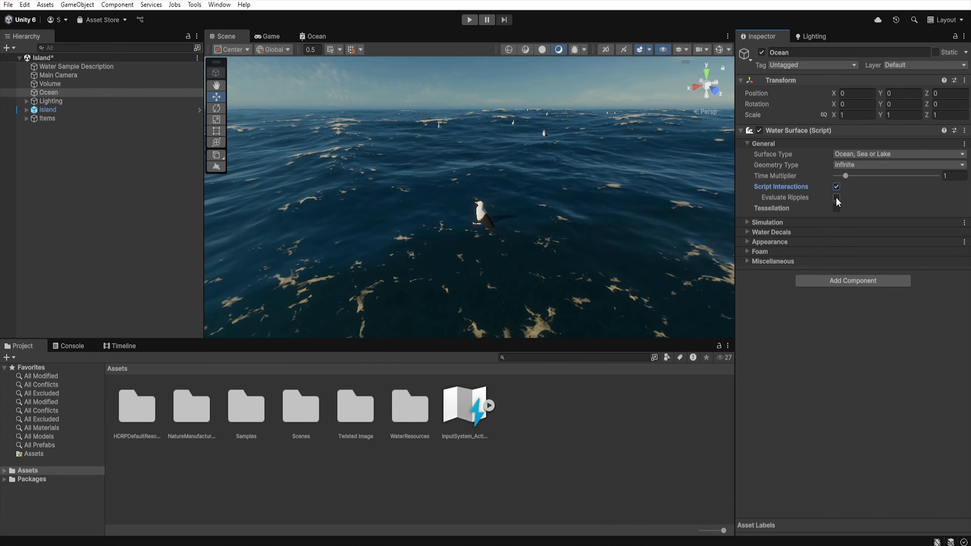
click(836, 198)
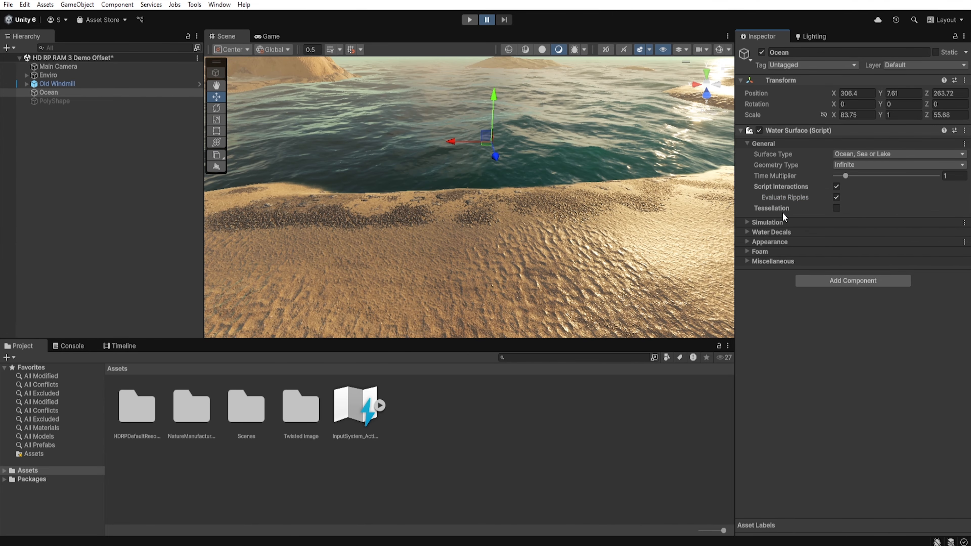
Enable Tessellation on the desert scene's Ocean and set its geometry type to Custom
click(836, 209)
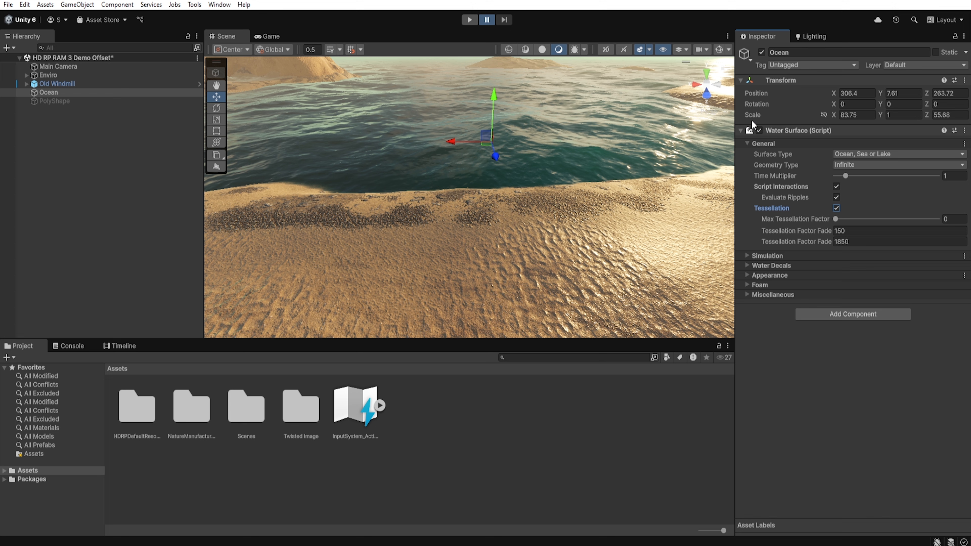
click(860, 165)
click(867, 186)
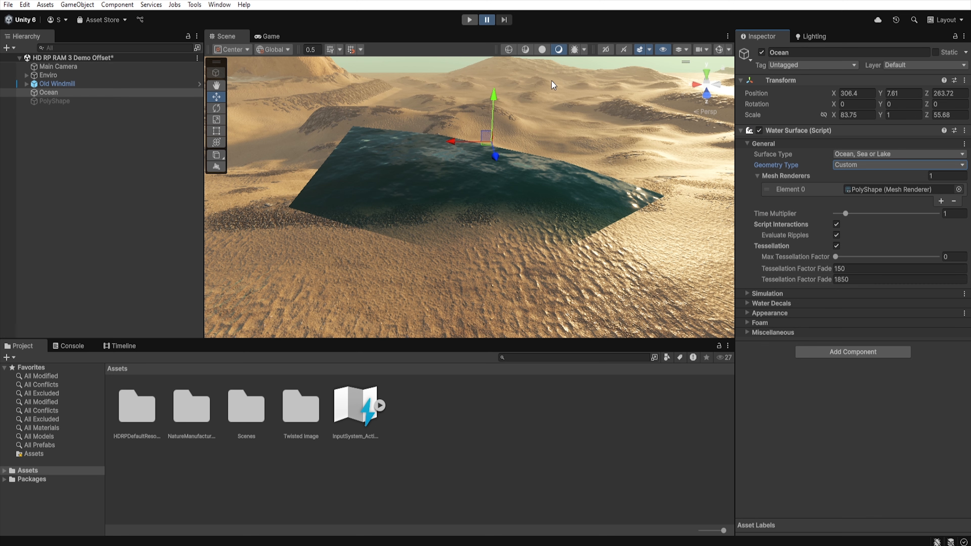
Show the custom water mesh alone in wireframe by deactivating Enviro, and turn off the editor's pause
click(508, 49)
click(107, 75)
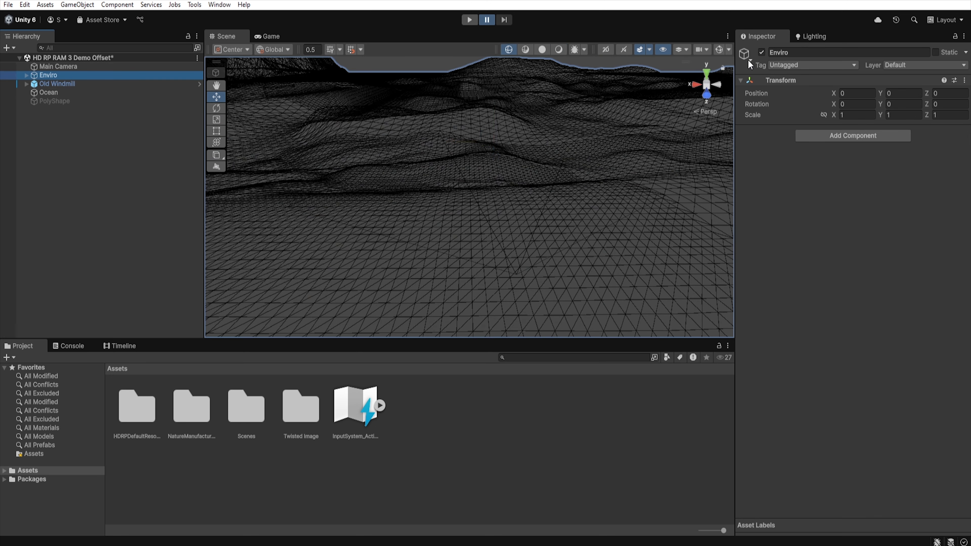
click(762, 52)
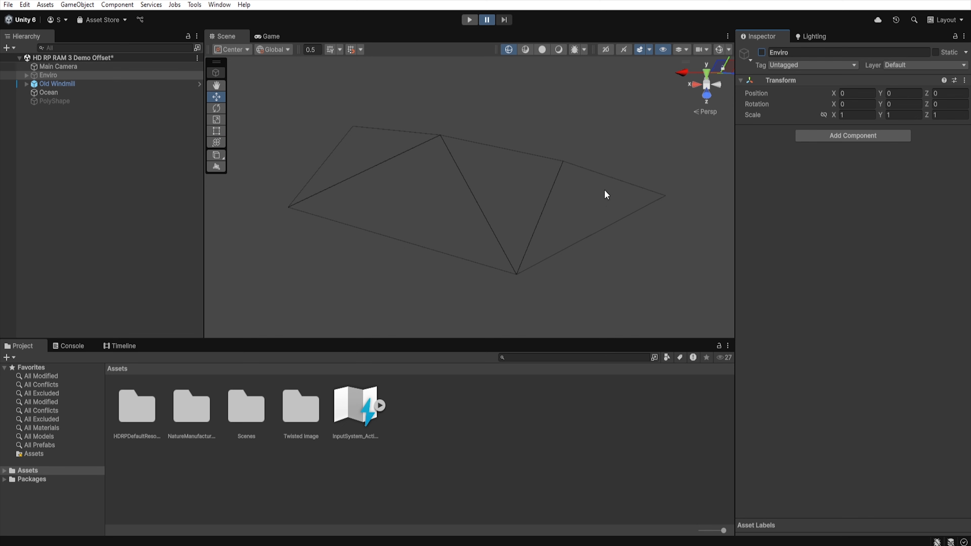
click(488, 24)
Set the Ocean's Max Tessellation Factor to about 3.53 and inspect the water mesh's wireframe
click(117, 93)
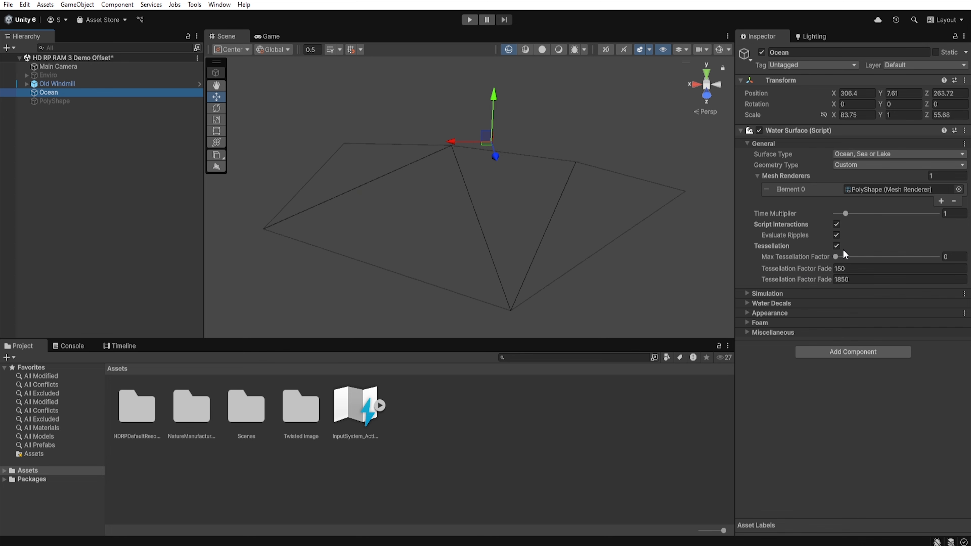
click(836, 257)
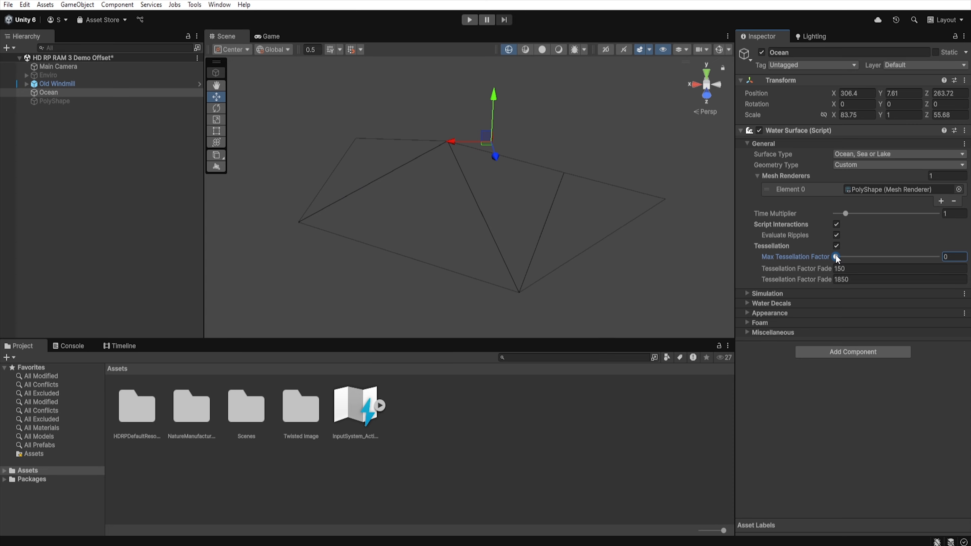
drag(846, 259, 872, 256)
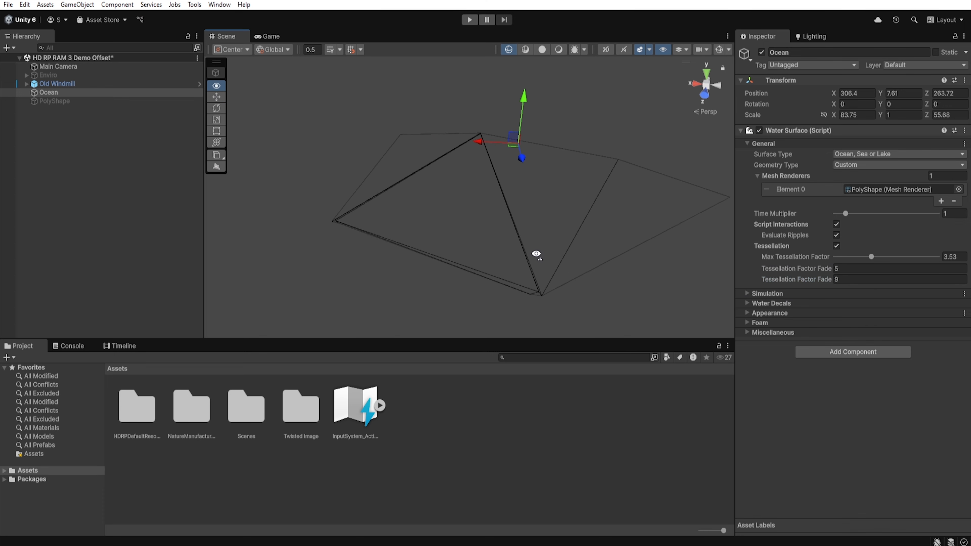
right_drag(534, 256, 514, 223)
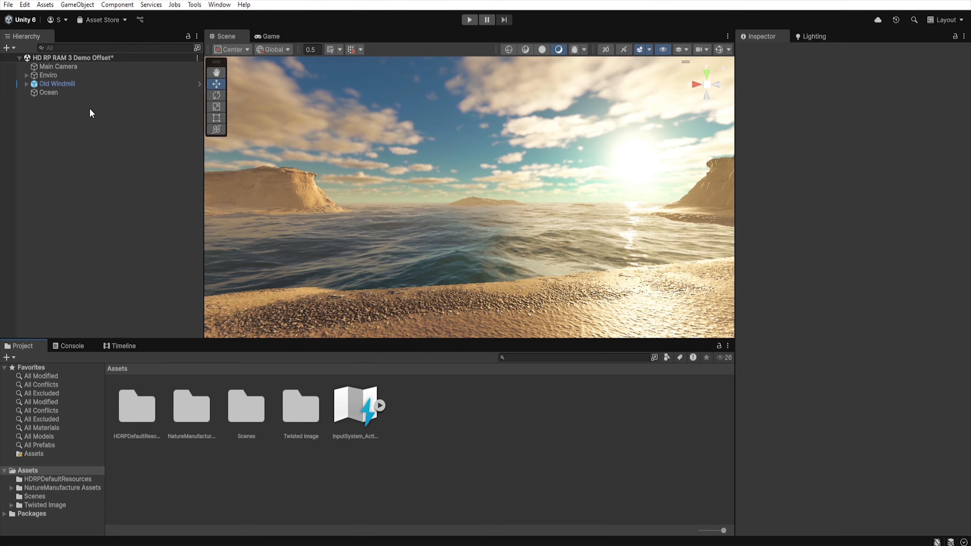
Select the Ocean and check the Advanced Properties option of its Simulation section
click(113, 93)
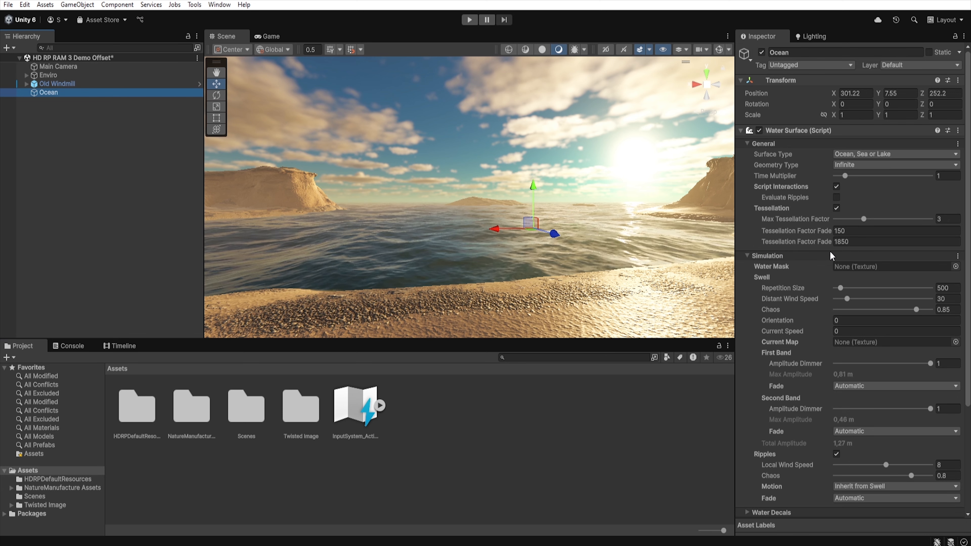
click(958, 256)
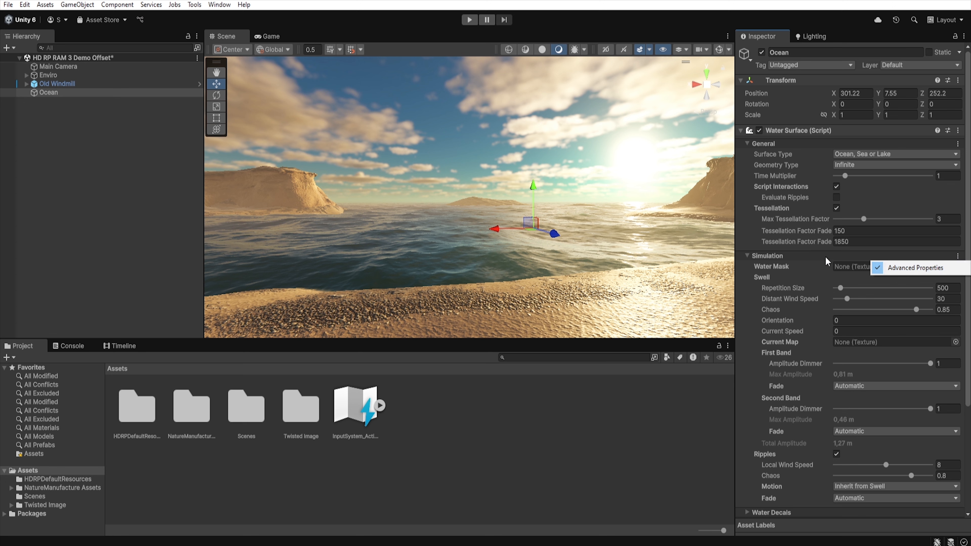
click(743, 266)
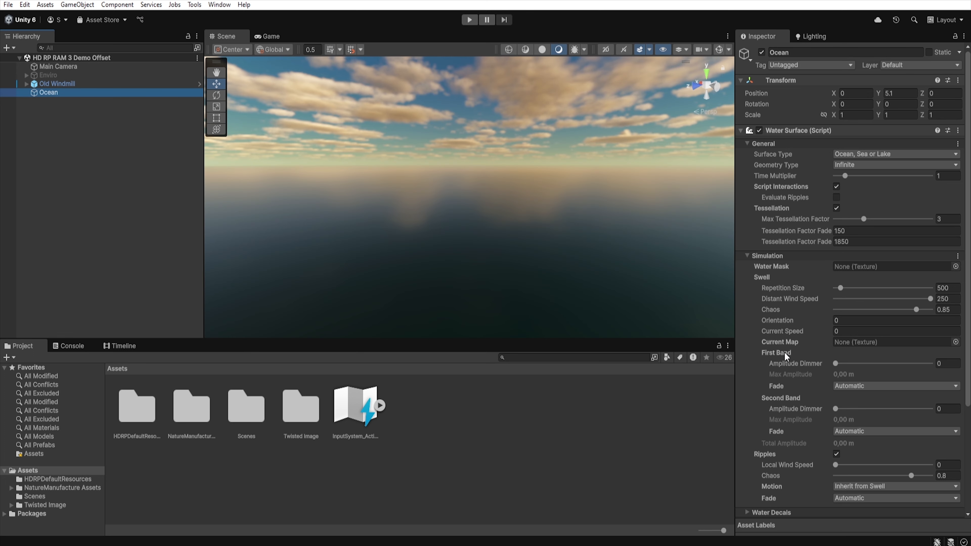
Test the First Band Amplitude Dimmer at 1 and back at 0, and raise the Second Band's and the River's Agitation dimmers to maximum
drag(854, 369, 960, 378)
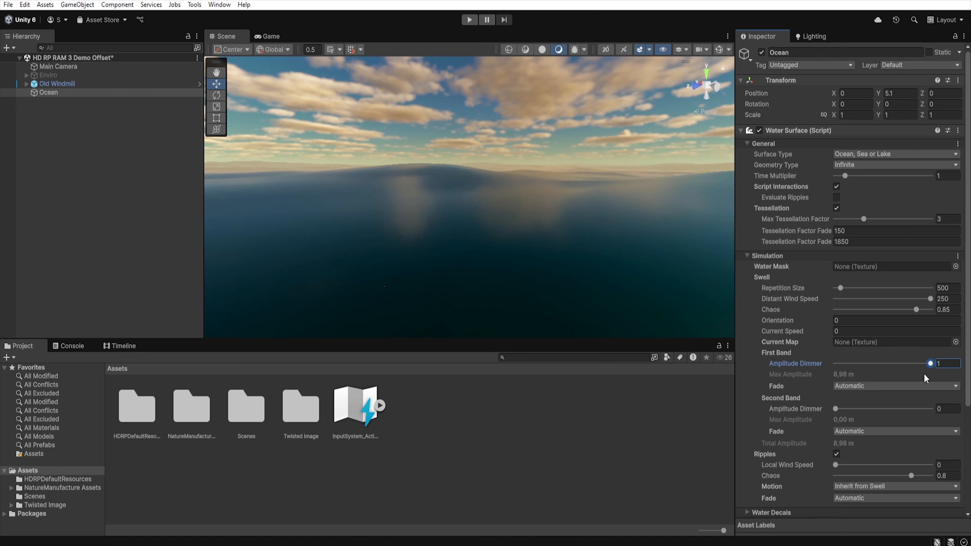
drag(925, 379, 820, 378)
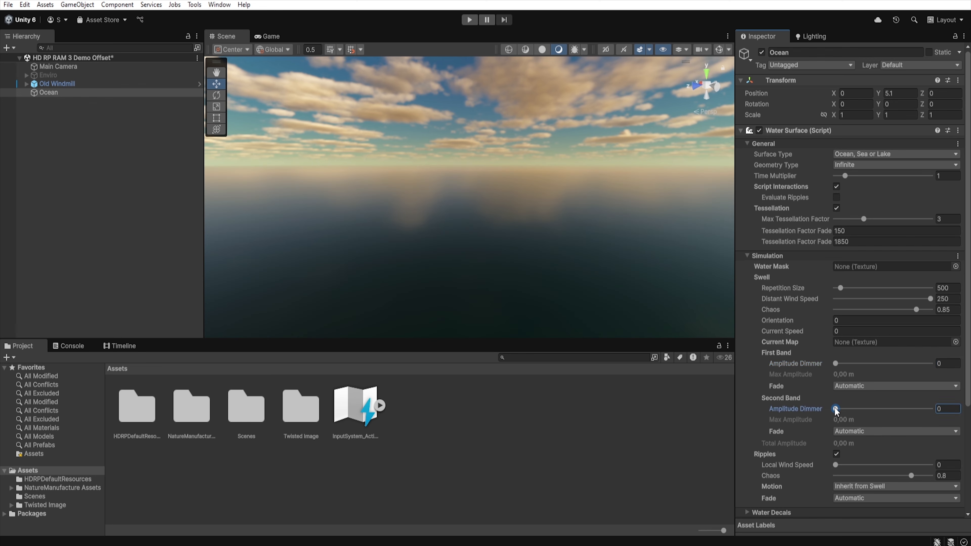
drag(931, 413, 956, 416)
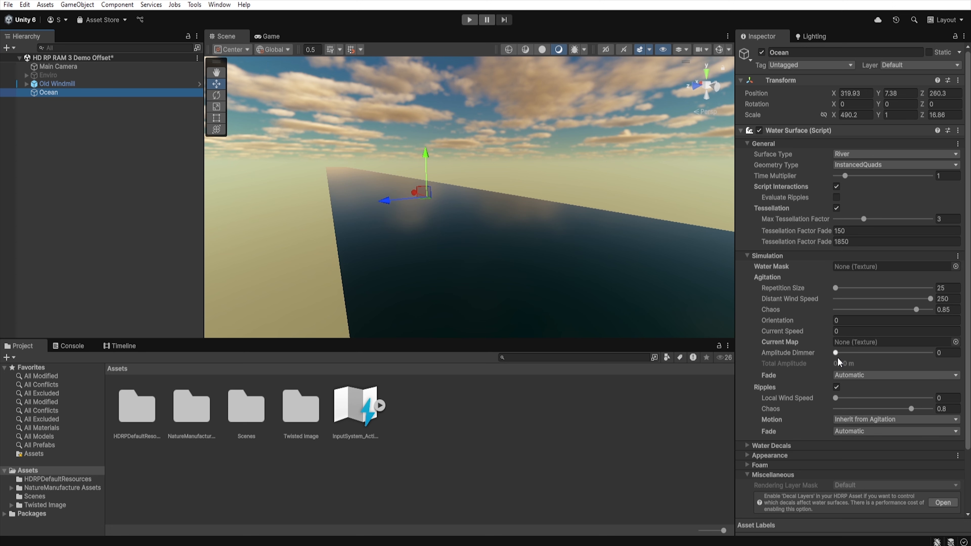
drag(836, 353, 939, 352)
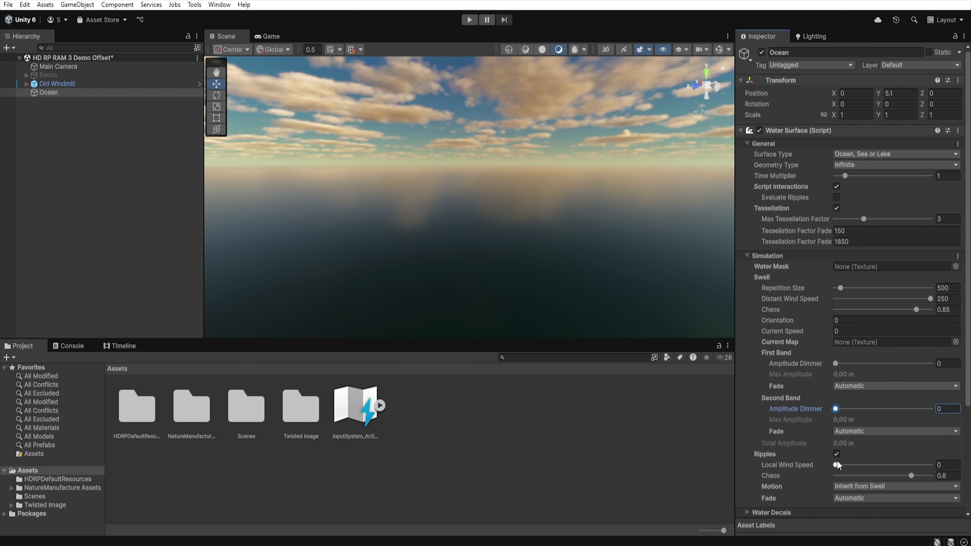
Raise the Ocean's Ripples Local Wind Speed to 15 and lower it again to around mid-range
drag(887, 467, 930, 467)
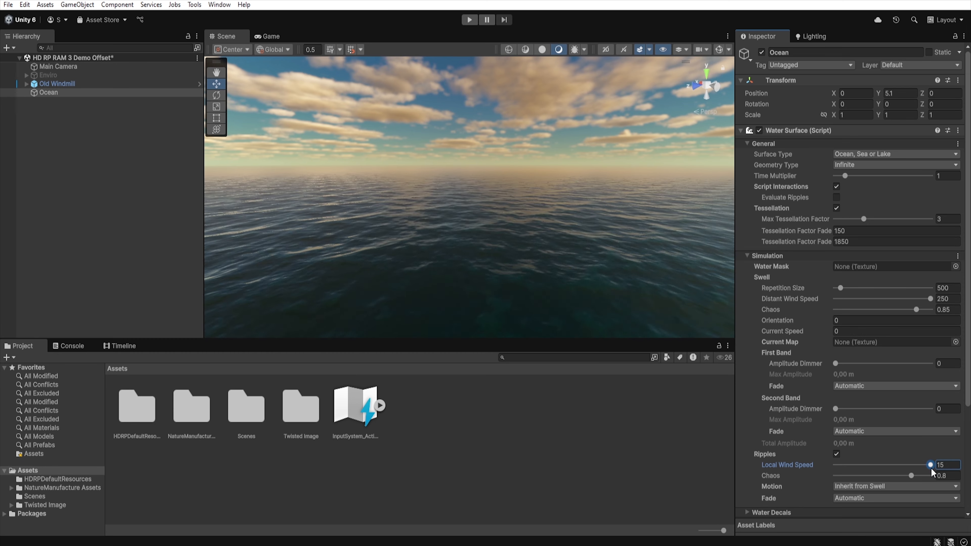
drag(931, 467, 887, 467)
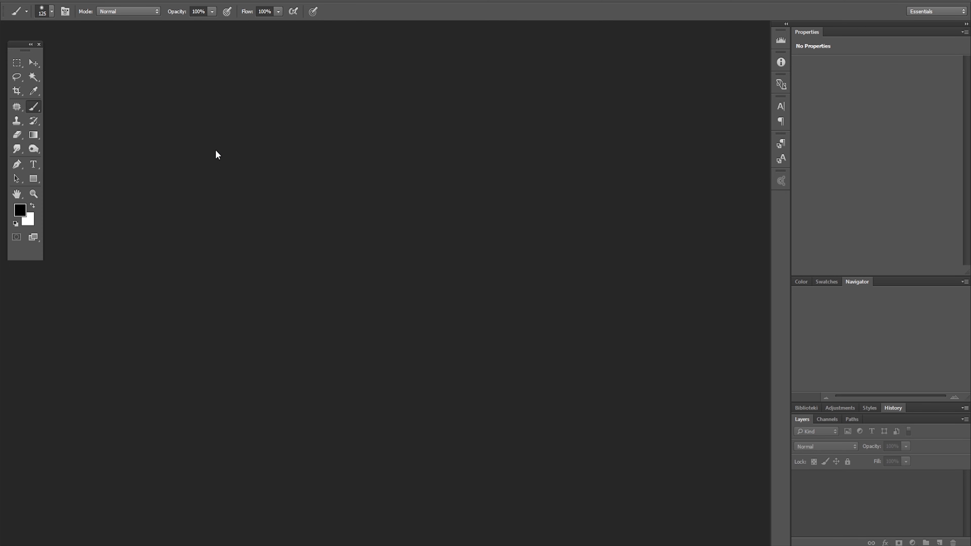
In Photoshop, create a new 250 × 250 pixel RGB document at 72 pixels/inch with a white background
click(32, 0)
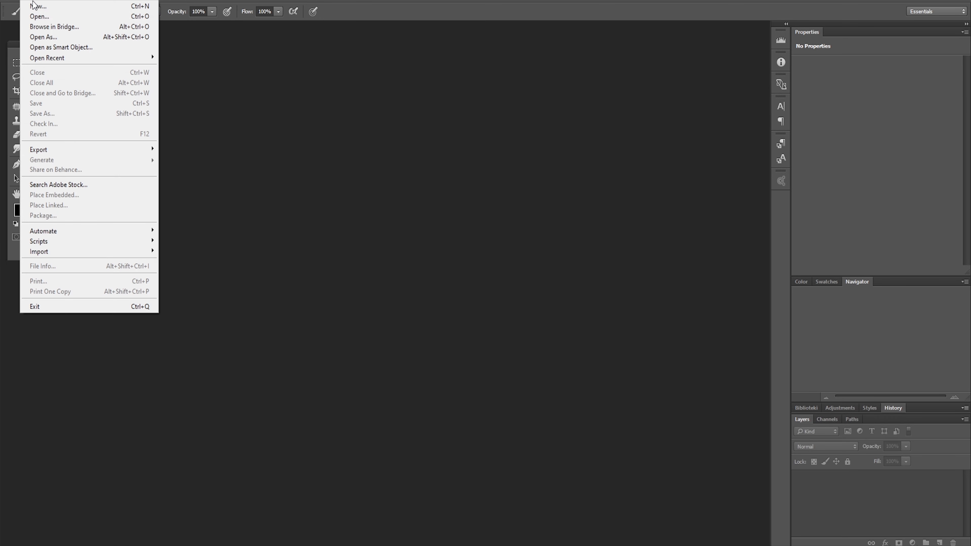
click(65, 7)
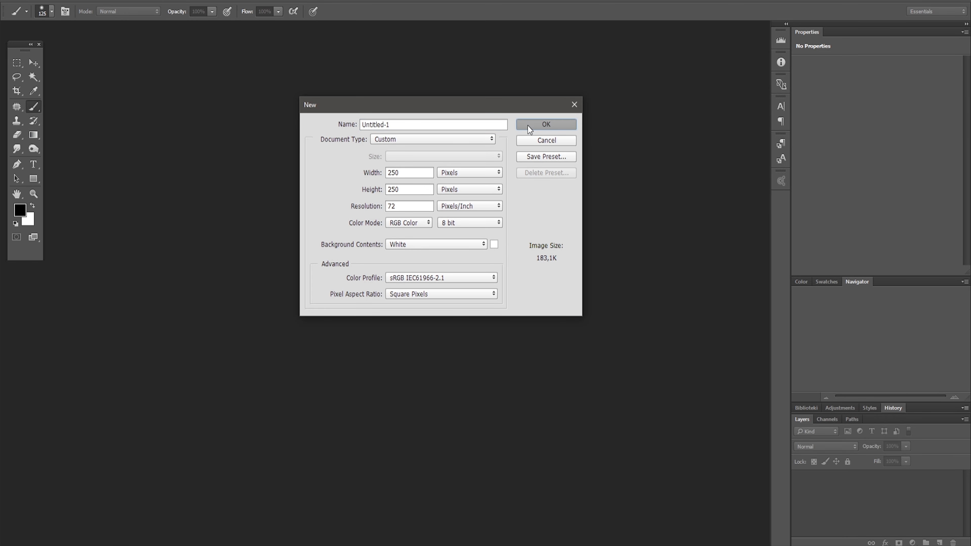
click(528, 129)
Show the document's channels and examine Red, Green and Blue one by one
click(827, 419)
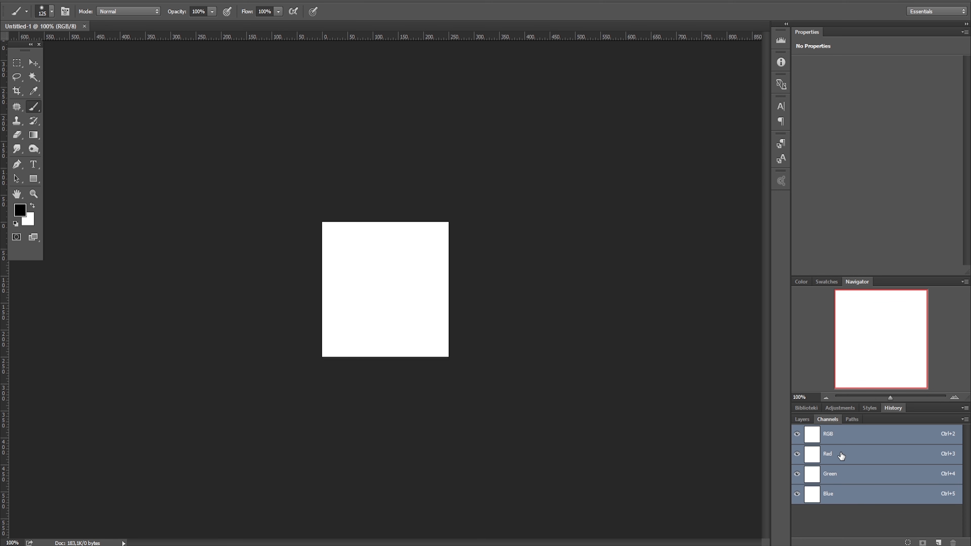
click(848, 455)
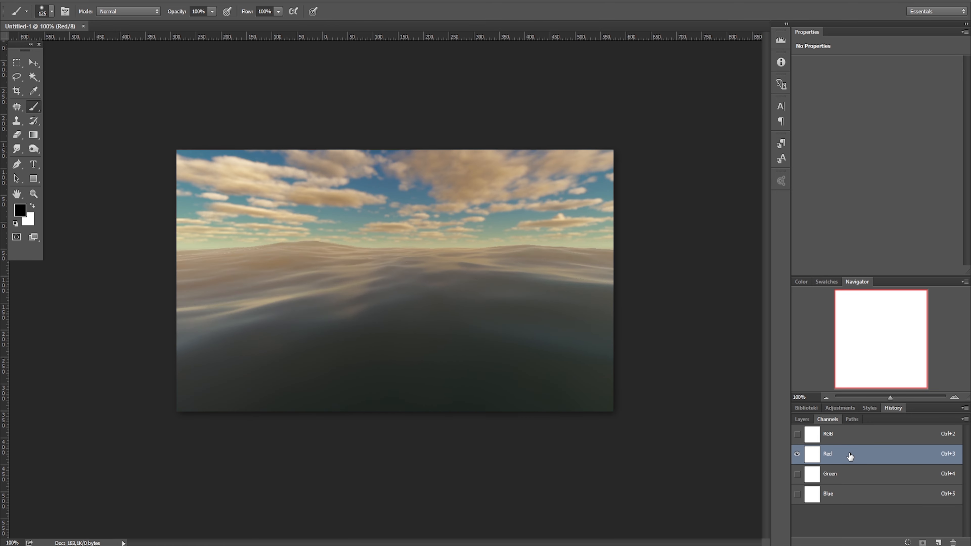
click(848, 475)
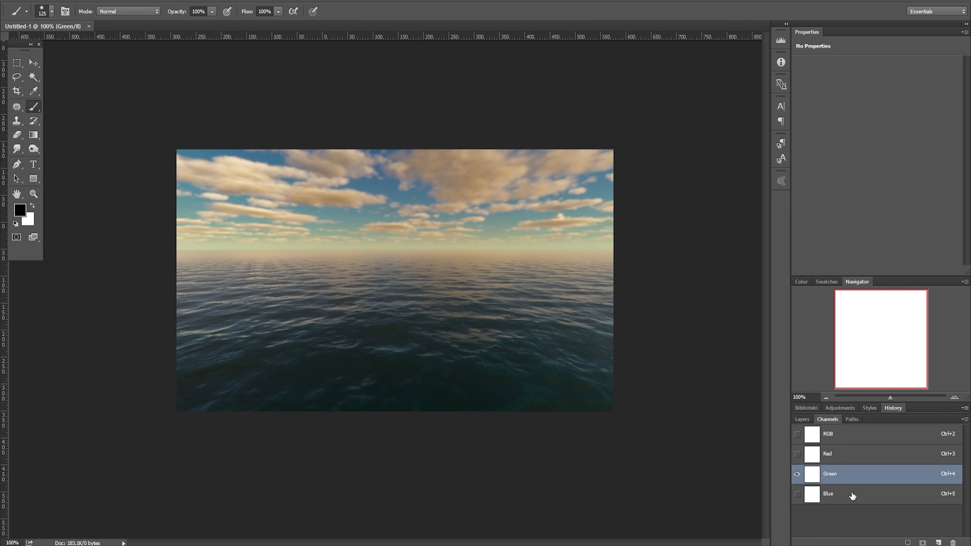
click(852, 494)
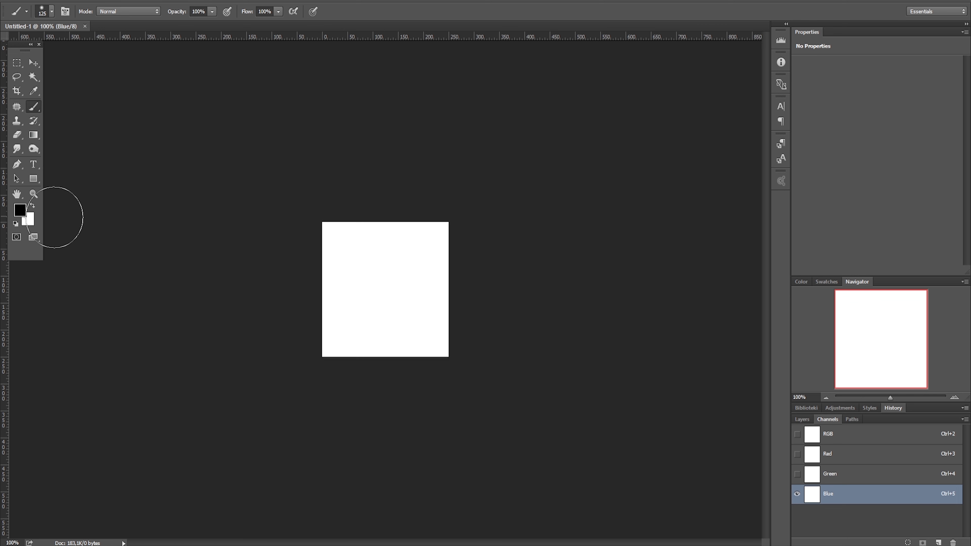
Paint a wide, soft black horizontal band across the middle of the Red channel and save the image as test.png
click(865, 458)
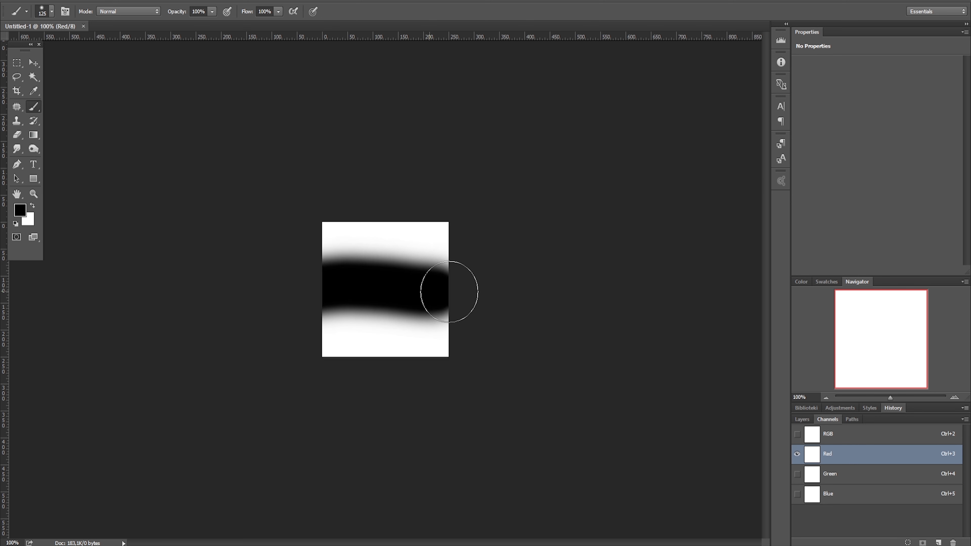
drag(285, 285, 267, 282)
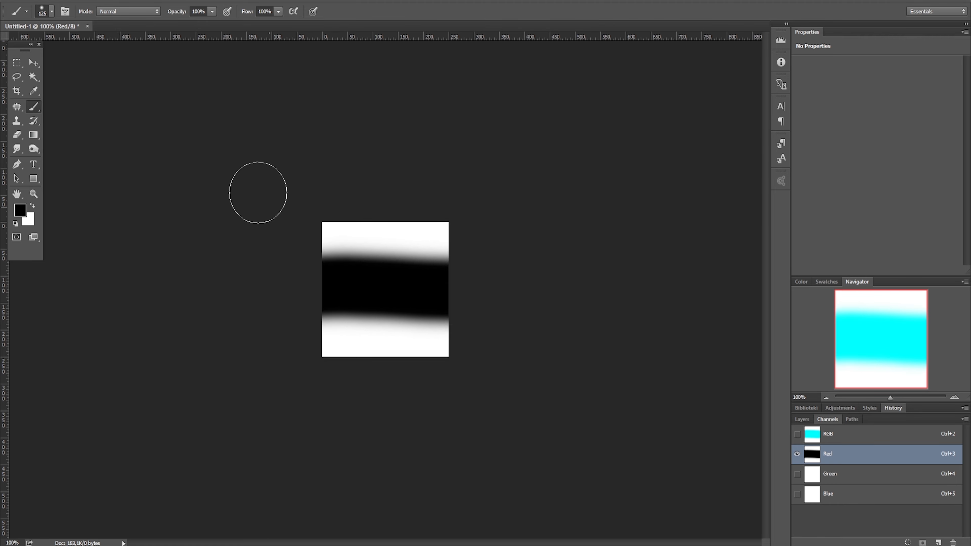
key(alt+f)
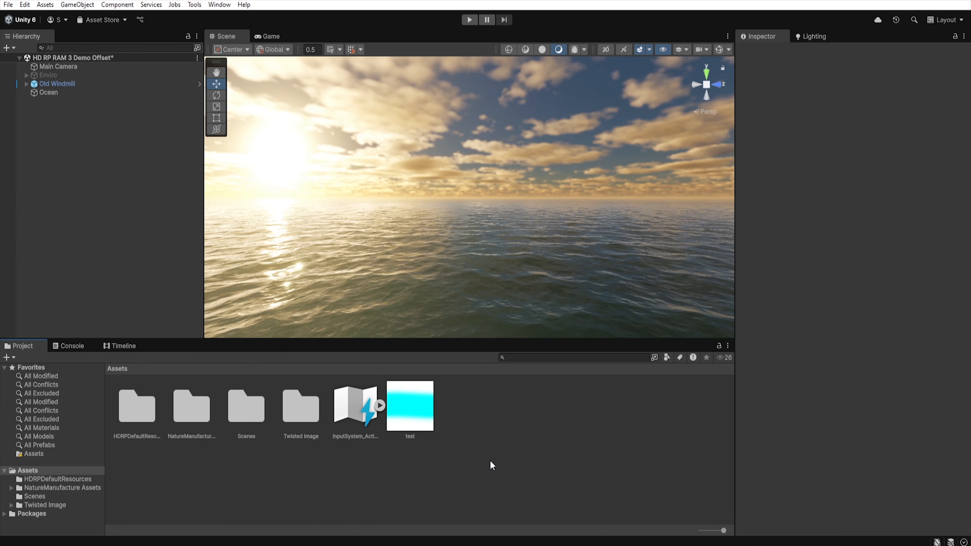
In Unity, set the test texture's Wrap Mode to Clamp and apply the import settings
click(416, 405)
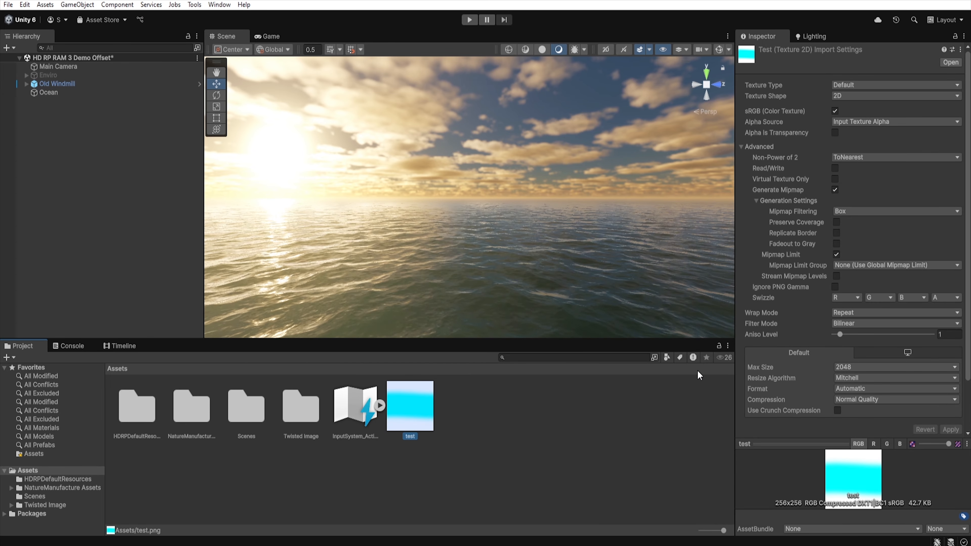
click(856, 313)
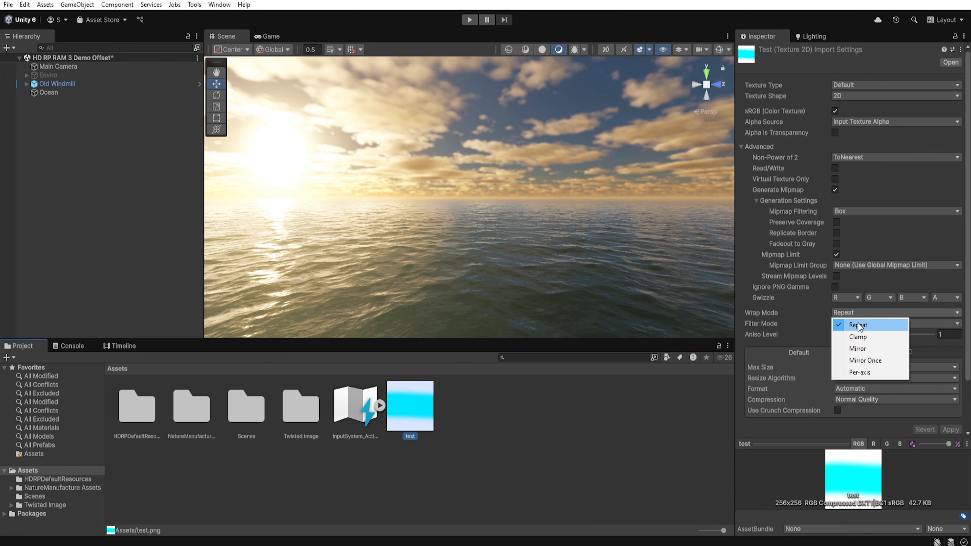
click(856, 336)
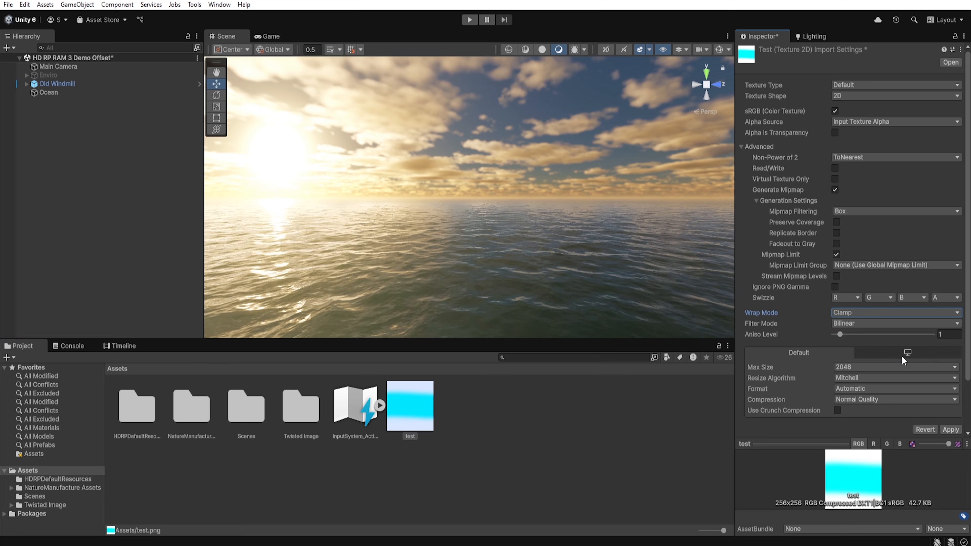
click(950, 429)
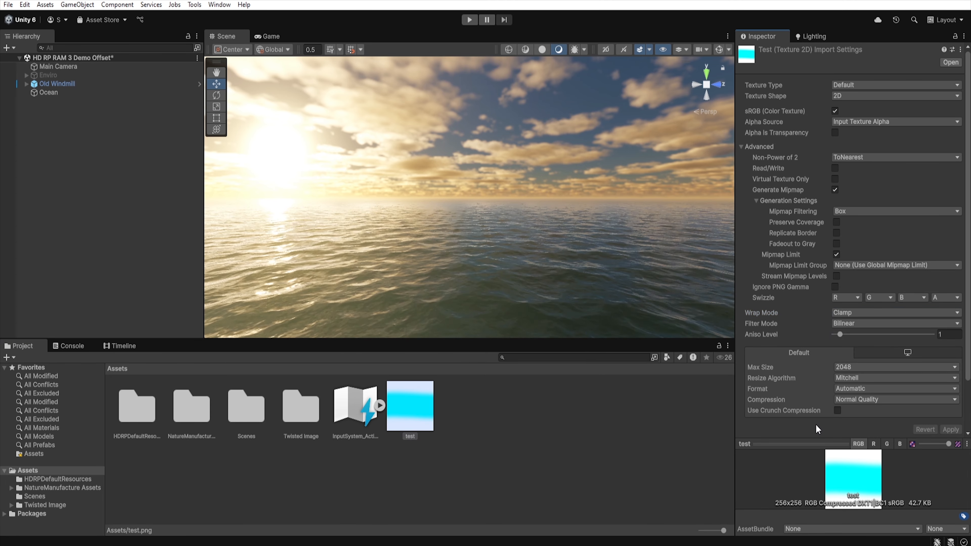
Assign the test texture as the Ocean's Water Mask and set the Debug Mode to Water Mask
click(105, 93)
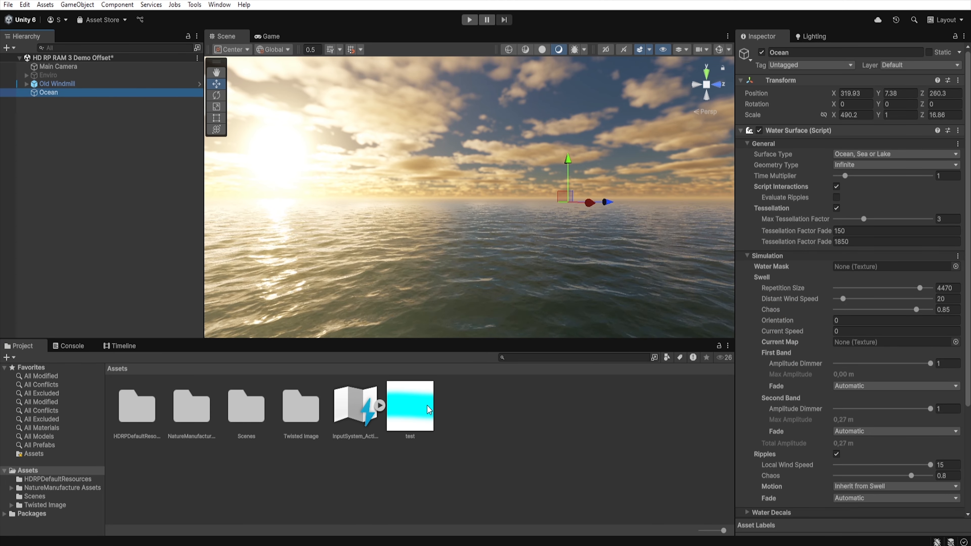
drag(413, 410, 877, 270)
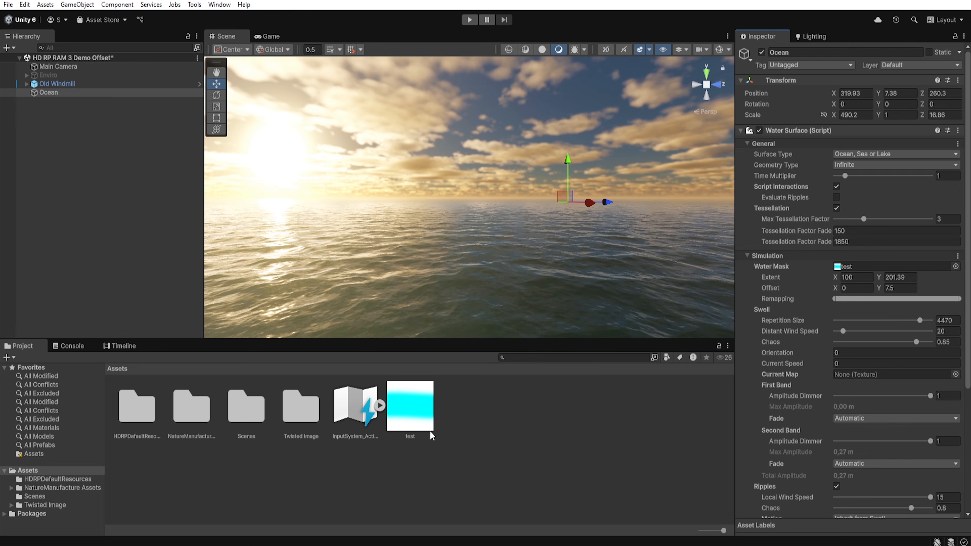
scroll(793, 344, down, 5)
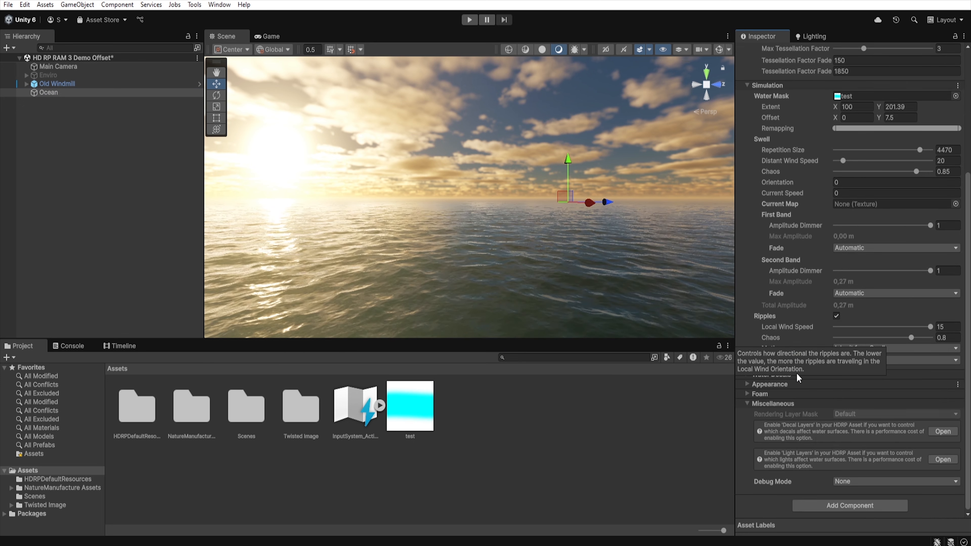
click(877, 482)
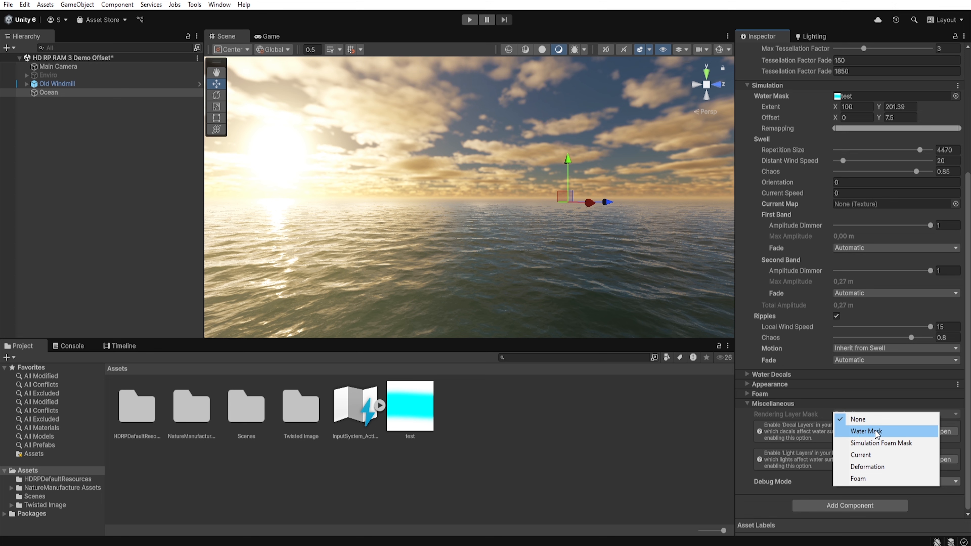
click(864, 432)
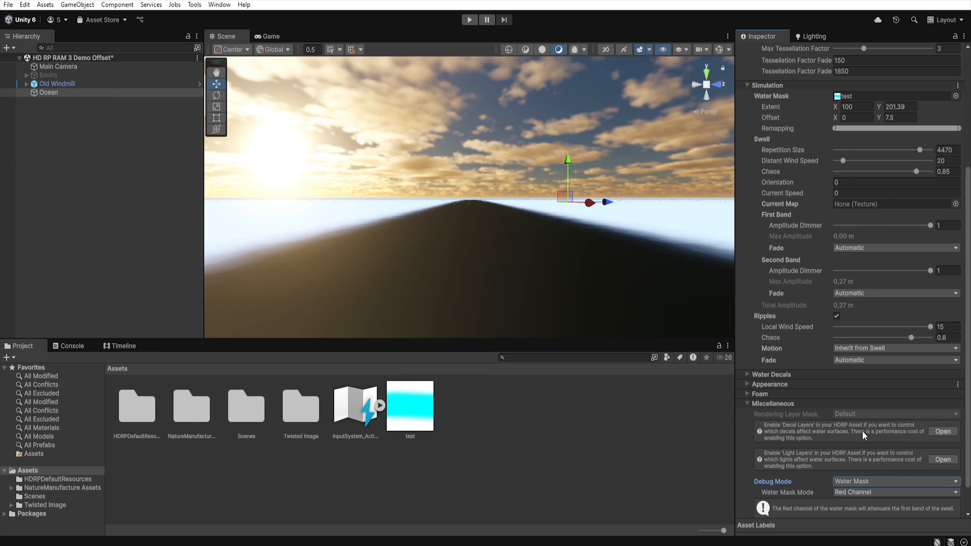
Preview the water mask's Green Channel, return to the Red Channel, and set the Debug Mode back to None
click(866, 492)
click(867, 514)
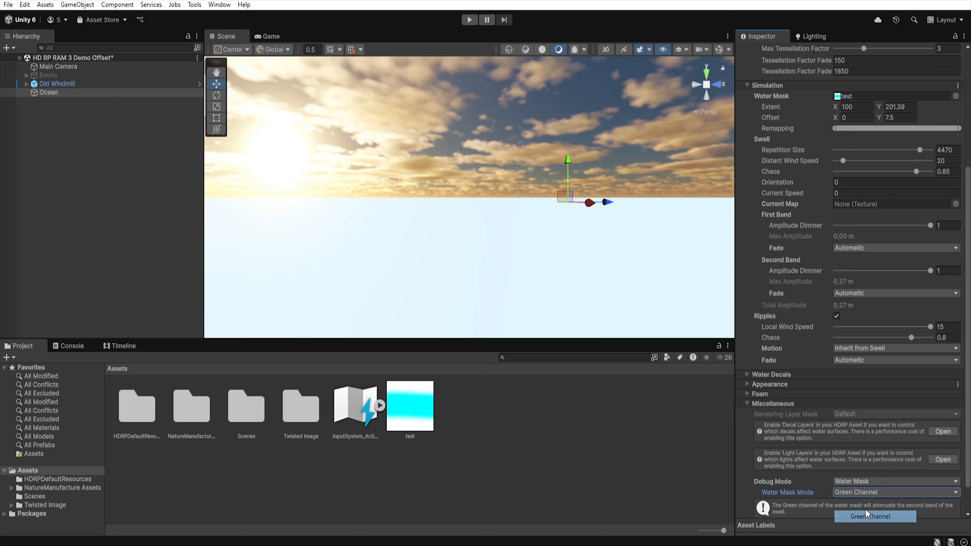
click(868, 493)
click(860, 502)
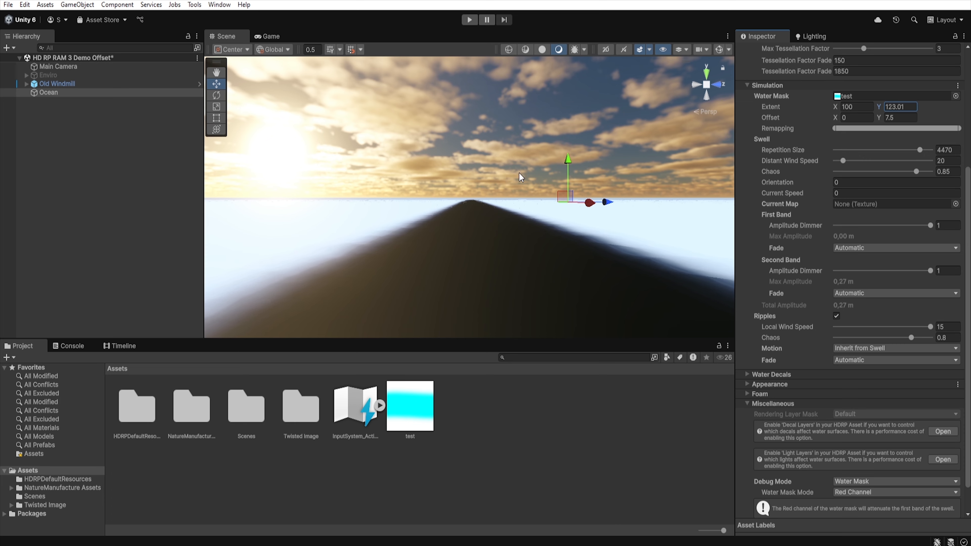
click(859, 482)
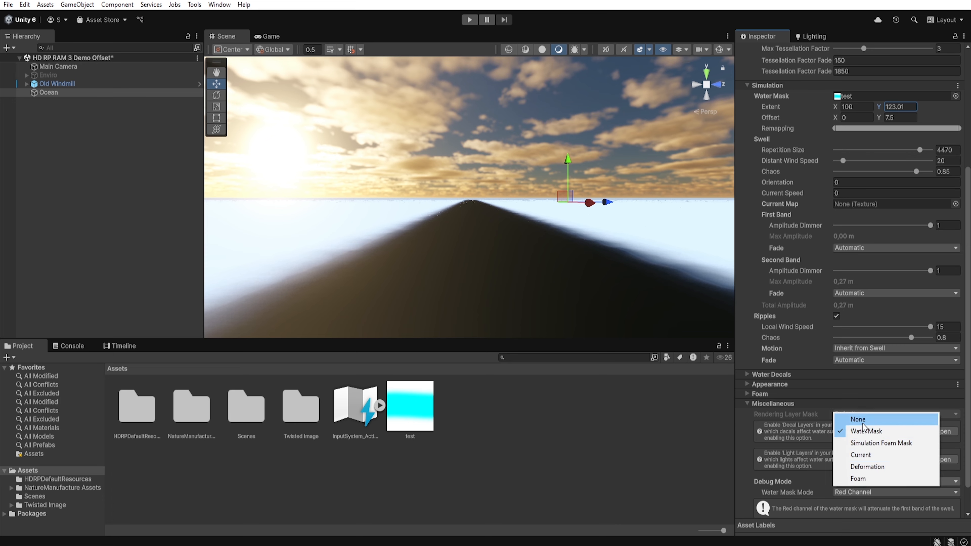
click(851, 418)
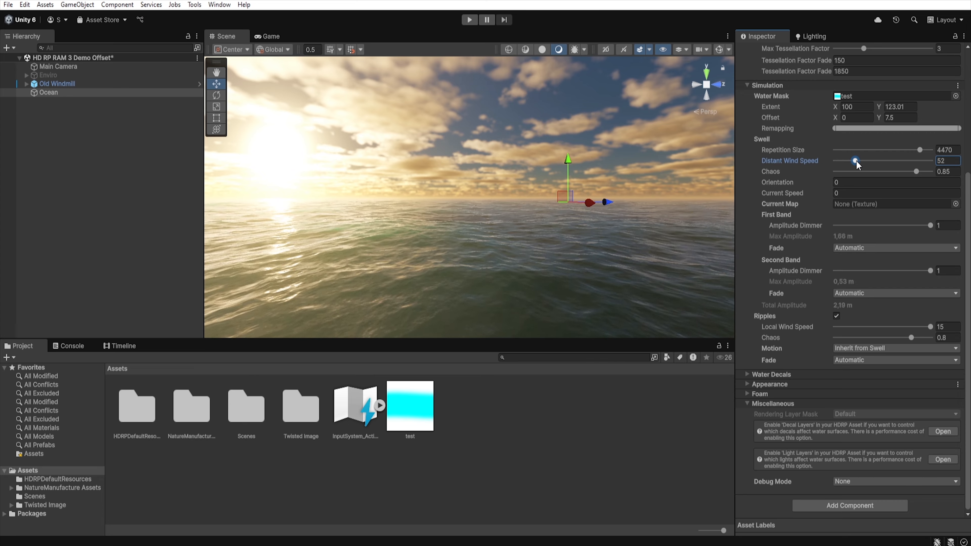
Raise the Swell's Distant Wind Speed to 250 and lower the upper end of the Water Mask's Remapping range
drag(910, 163, 947, 161)
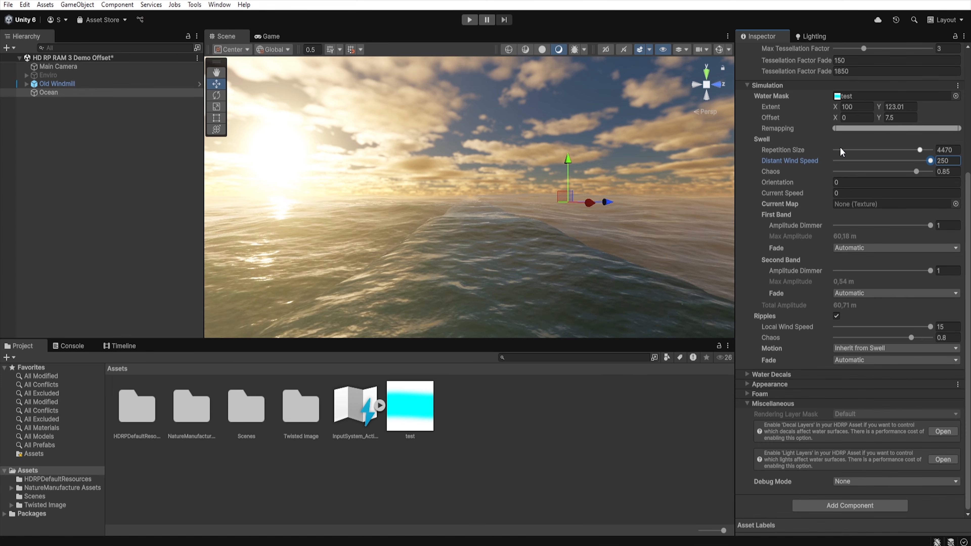
drag(959, 130, 925, 147)
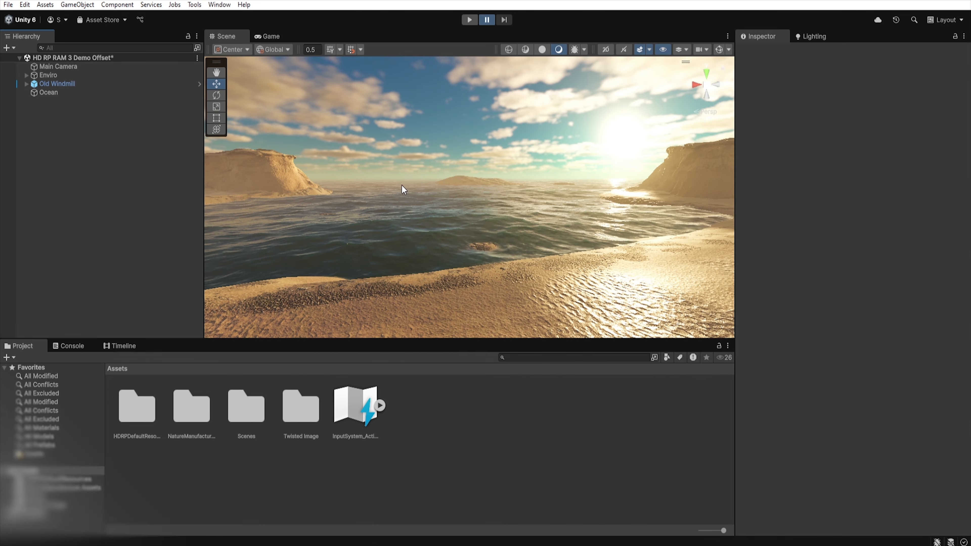
Check the desert scene Ocean's simulation settings and select the Old Windmill
click(102, 92)
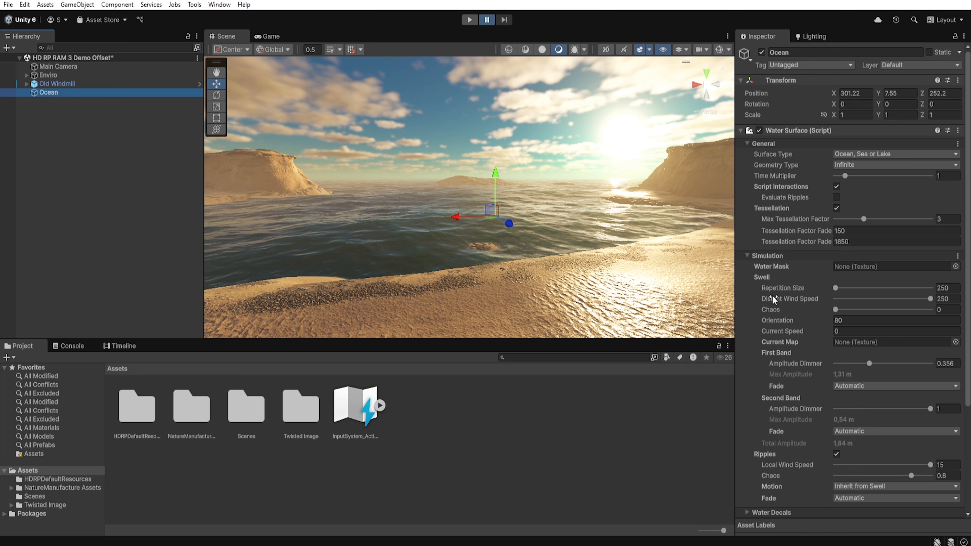
click(57, 84)
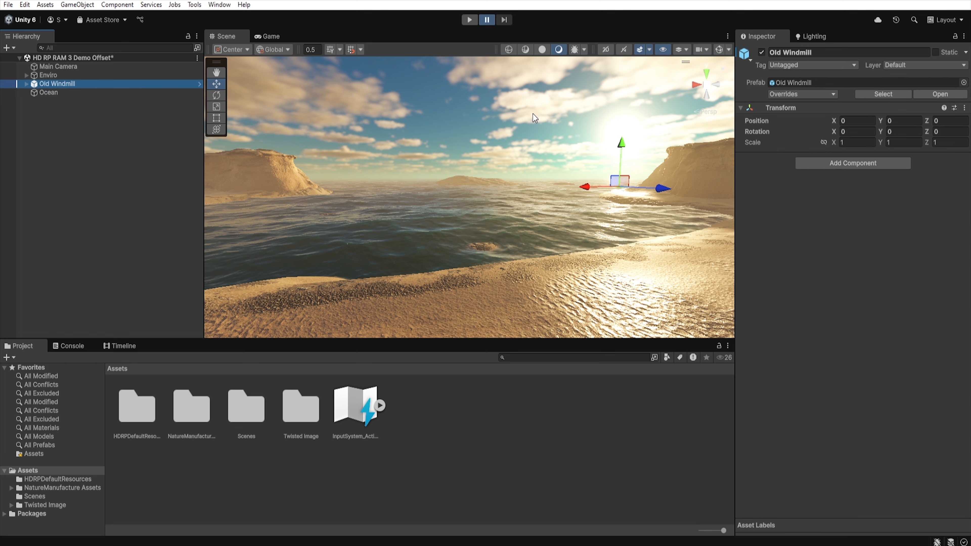
Deactivate the Old Windmill object, view the coastline from above, and select the Ocean
click(763, 54)
right_drag(615, 143, 491, 191)
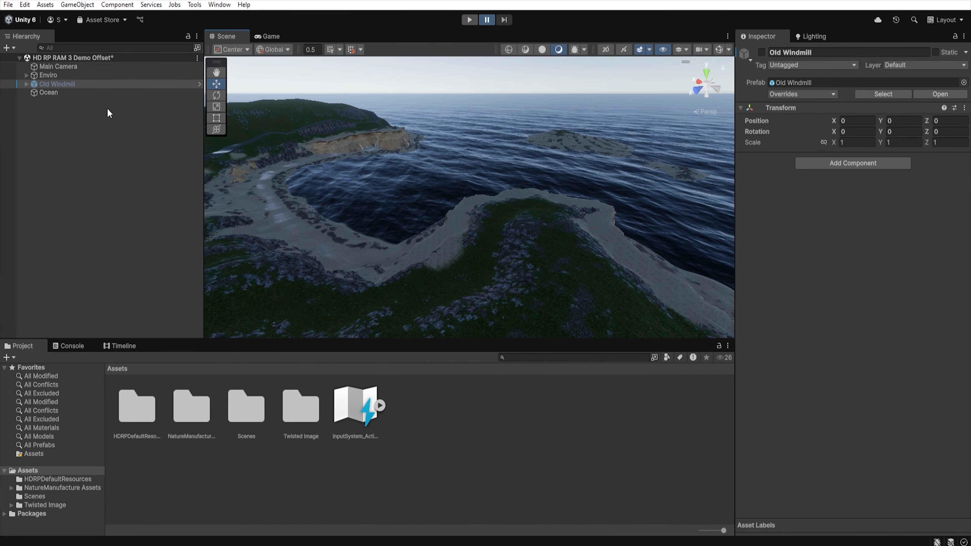
click(84, 94)
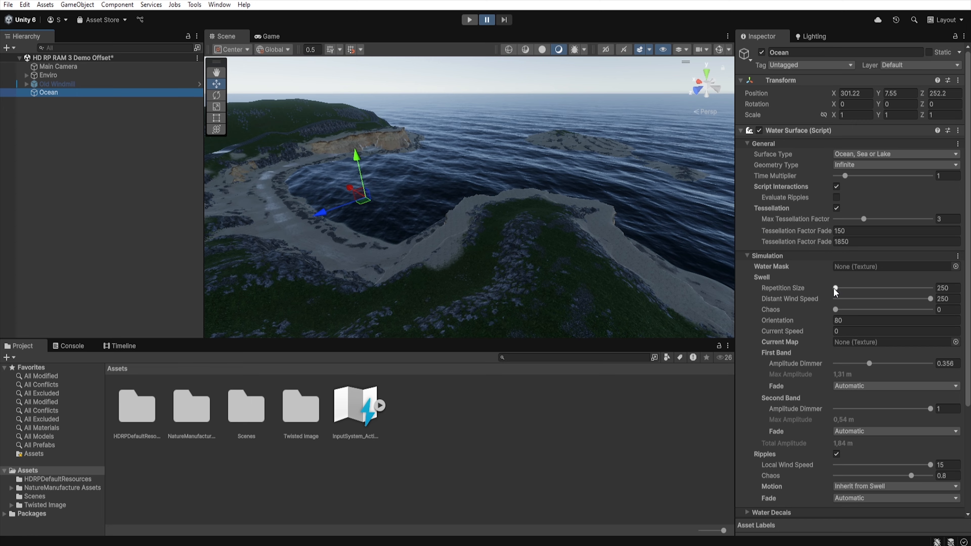
Vary the Ocean's Swell Repetition Size, starting at 250 and raising it through 326 to compare wave tiling
mouse_move(836, 288)
mouse_down()
mouse_move(958, 285)
mouse_move(823, 281)
mouse_up()
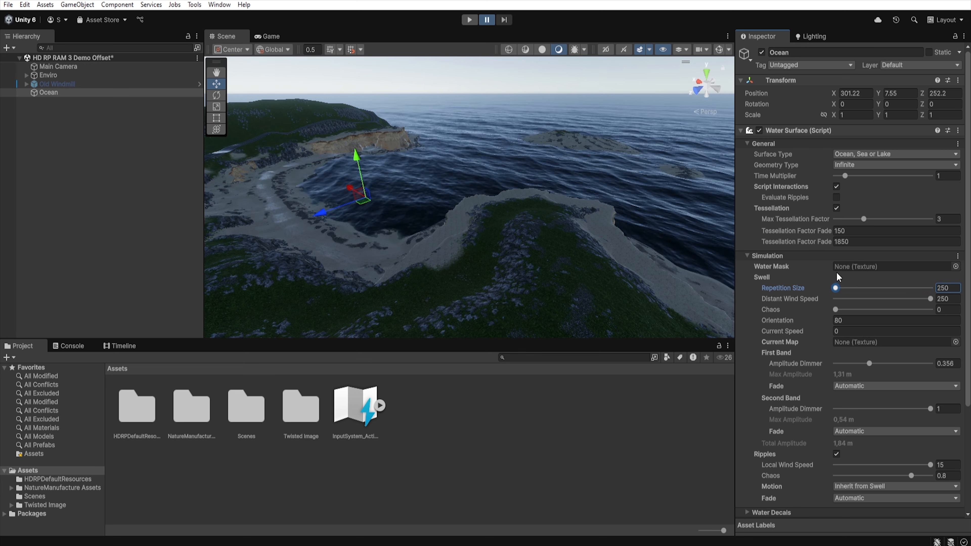
drag(835, 275, 839, 276)
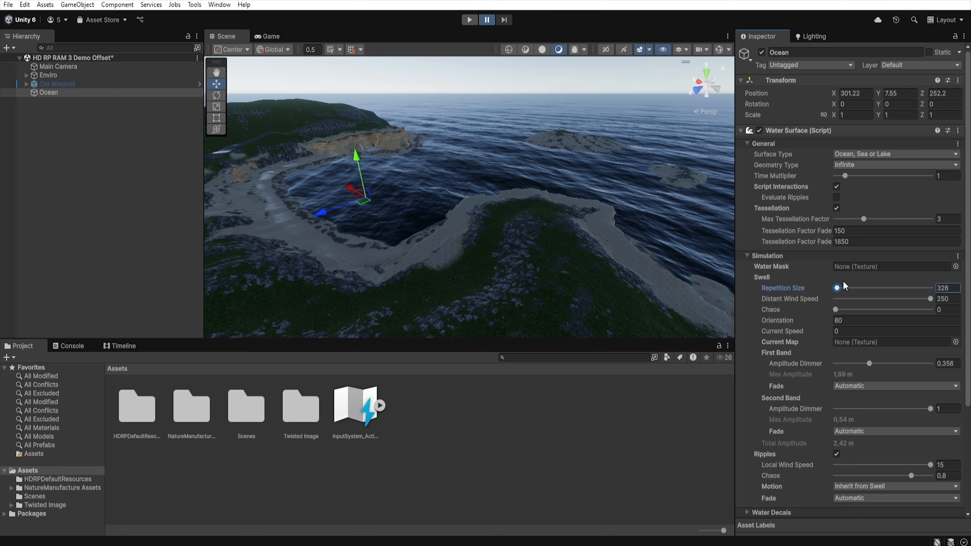
drag(844, 285, 944, 299)
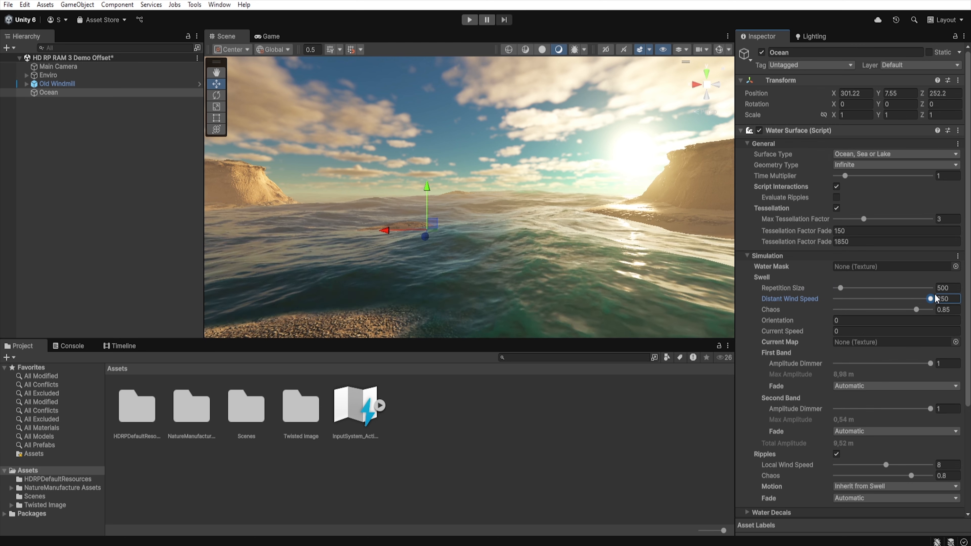
Set the Ocean's Swell to Distant Wind Speed 30, Chaos 0 and Orientation 90
drag(934, 294, 855, 289)
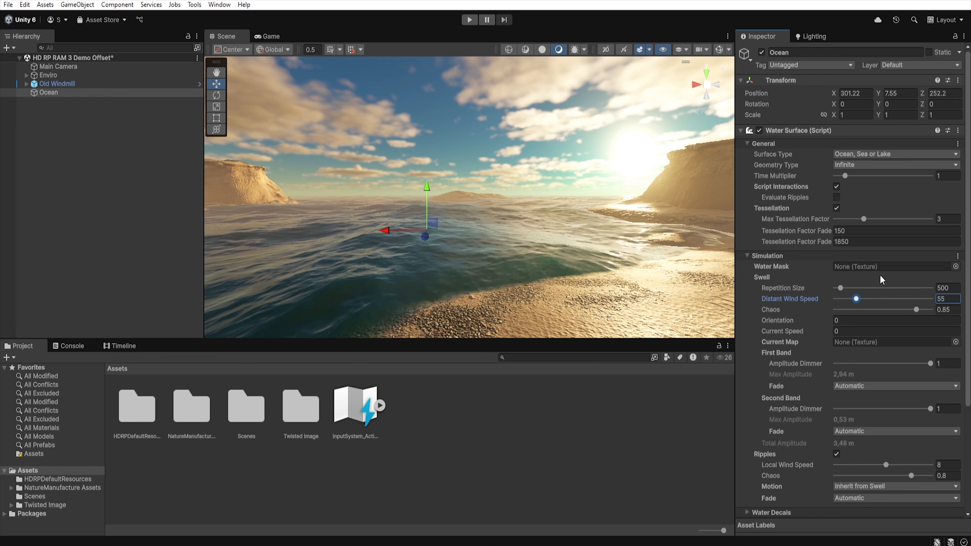
click(916, 310)
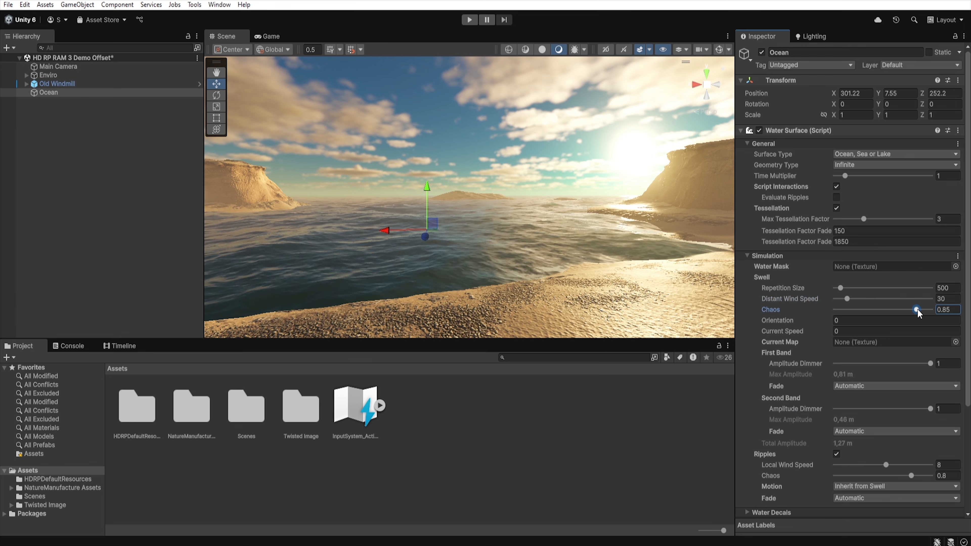
drag(916, 309, 813, 312)
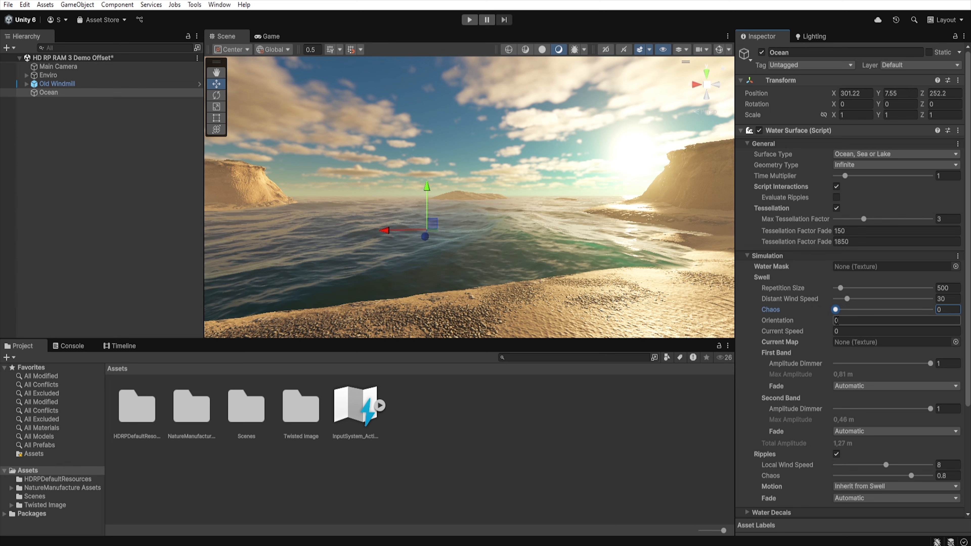
click(859, 320)
text(90)
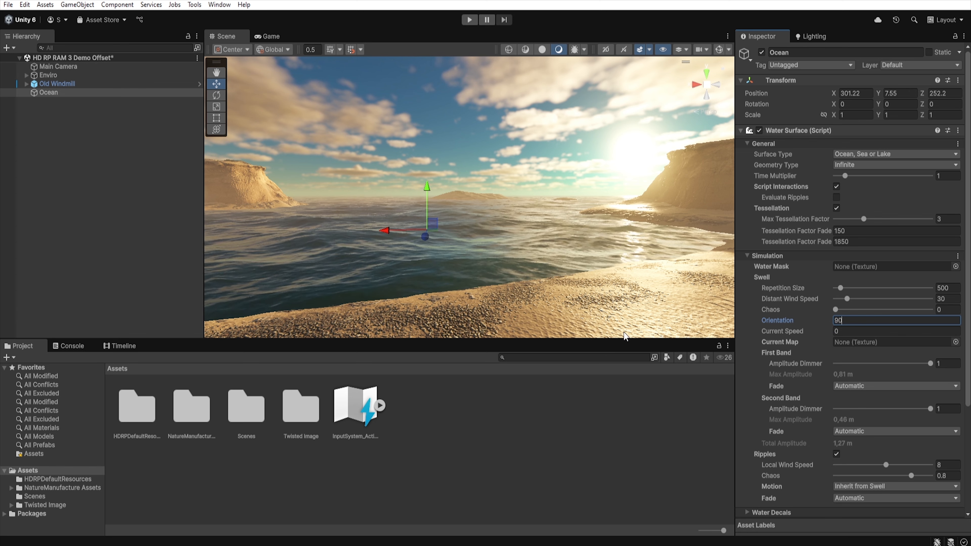
Try different Swell Current Speed values on the Ocean, such as 121, 10.84 and 4.42
drag(789, 329, 927, 324)
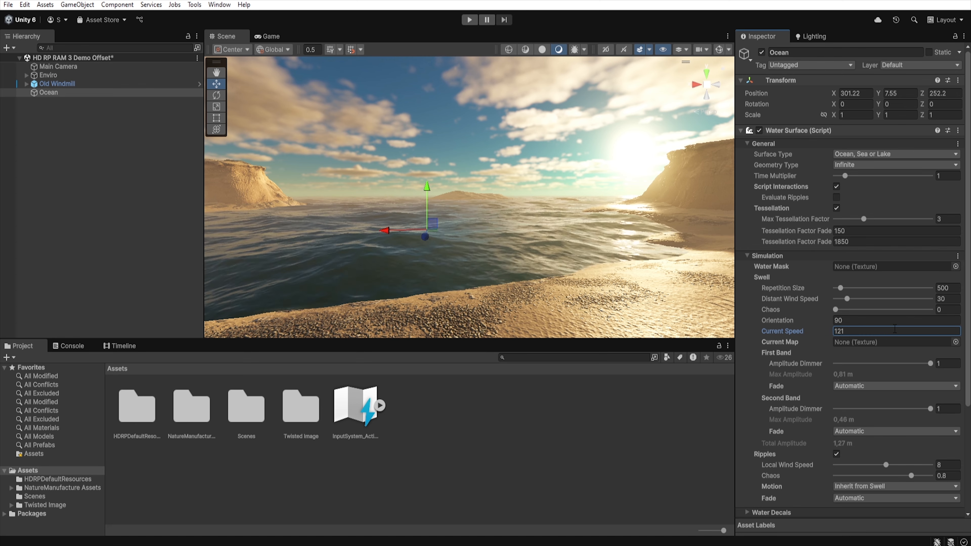
drag(895, 329, 828, 330)
text(0.84)
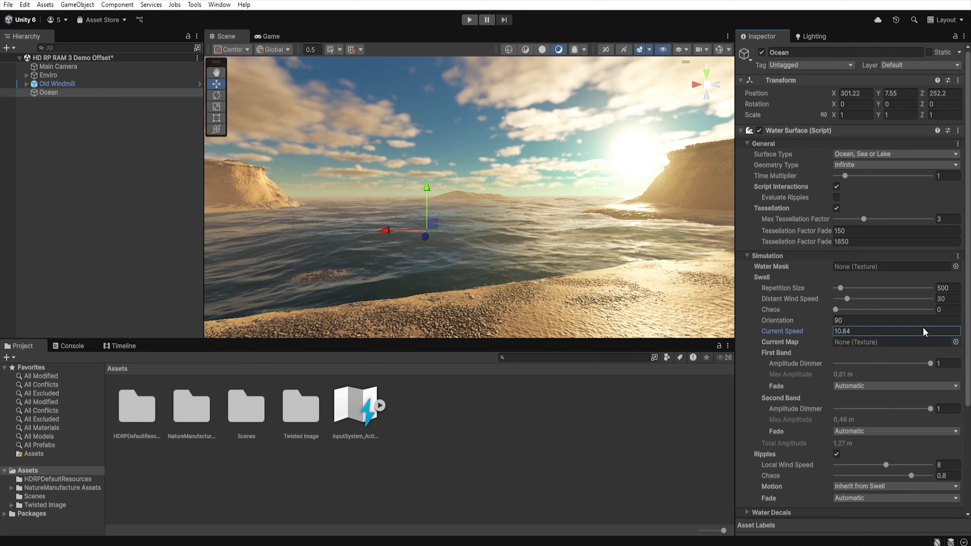
Preview the Ocean with a Time Multiplier of 10, undo it, and set the Swell's Current Speed to 0
drag(846, 176, 966, 188)
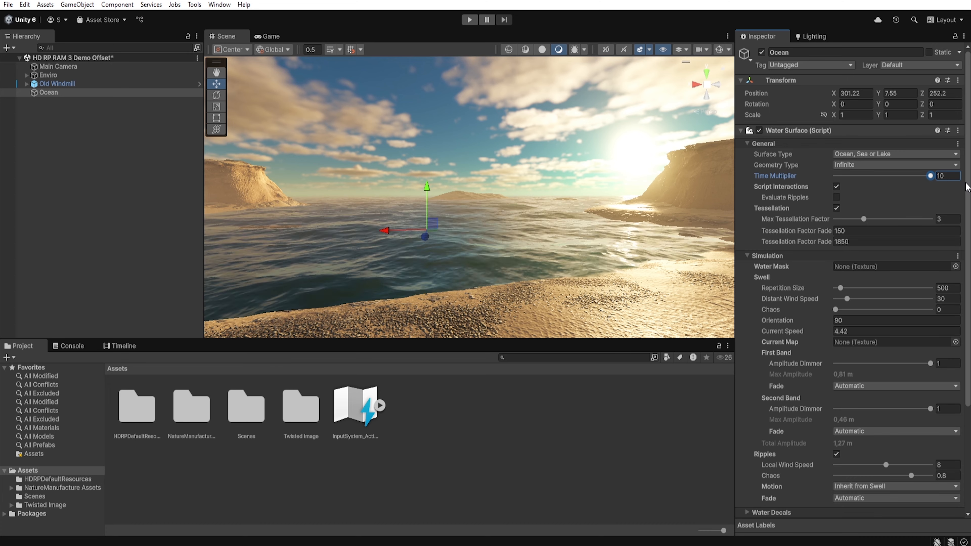
key(ctrl+z)
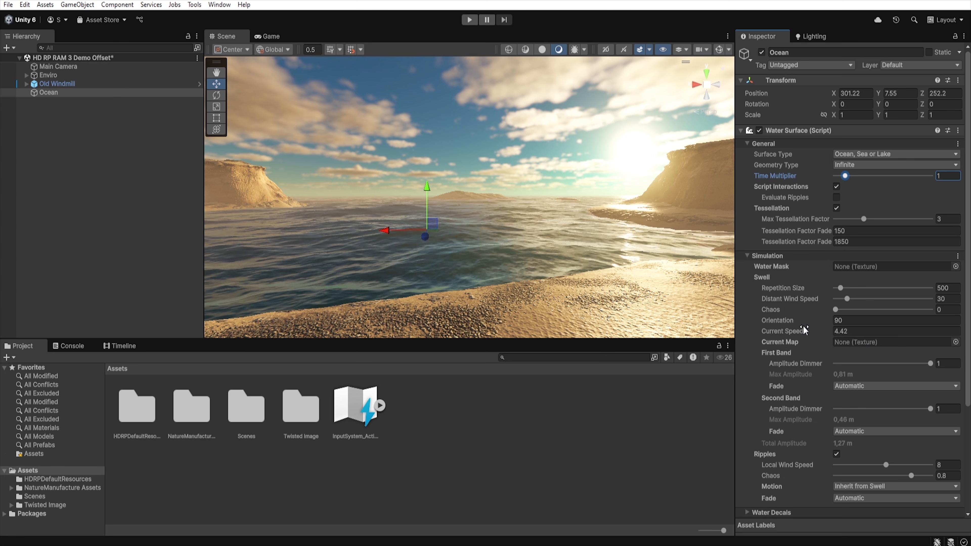
click(840, 333)
text(0)
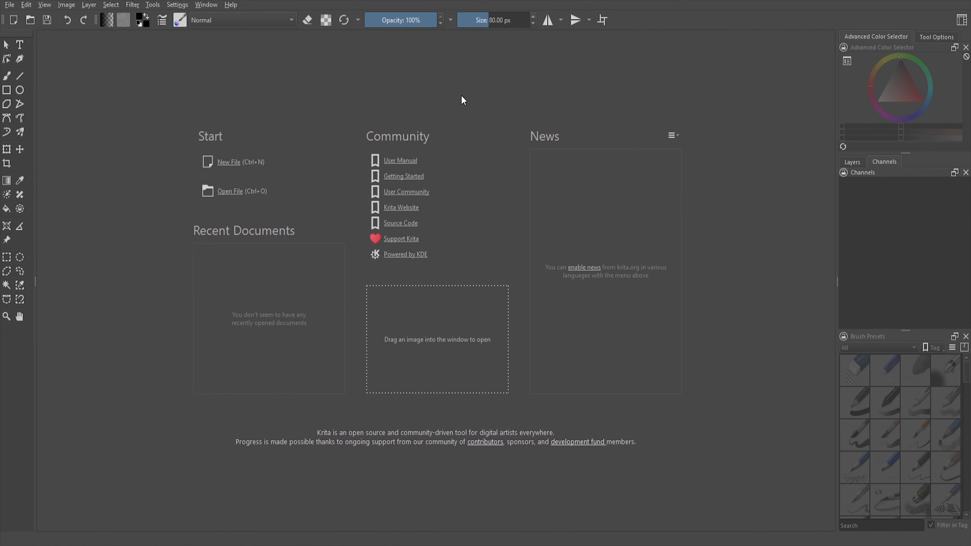
Switch to Krita and create a new 1200 x 800 px document with a black background color
click(228, 162)
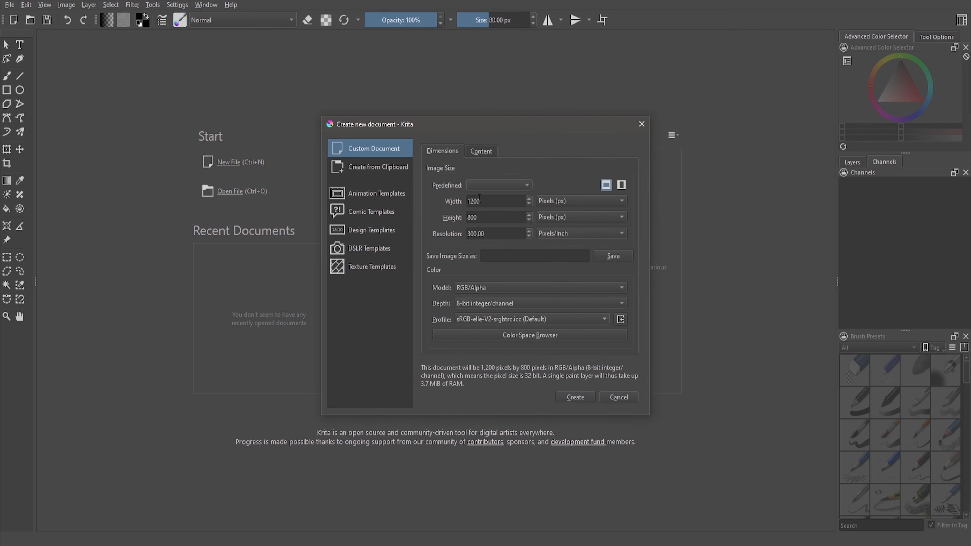
click(480, 152)
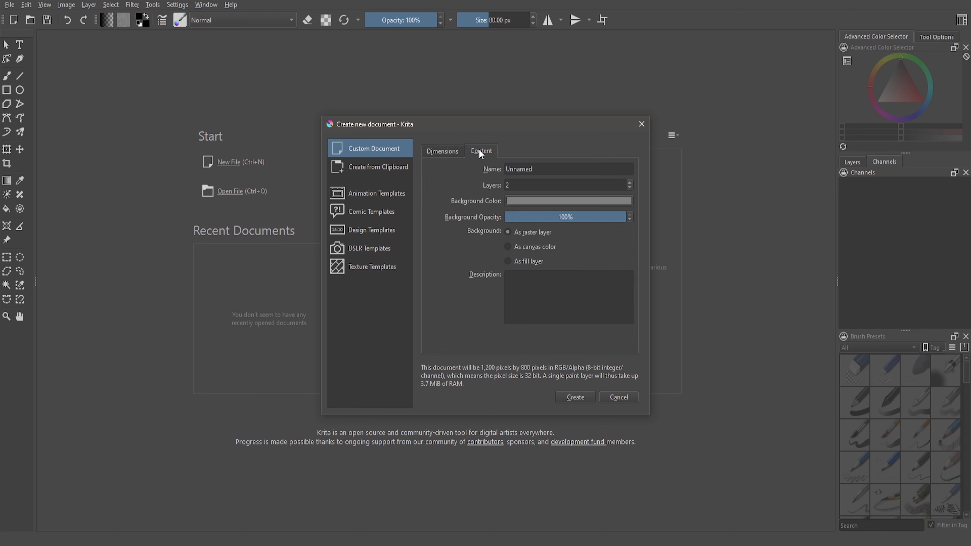
click(528, 201)
drag(411, 196, 420, 149)
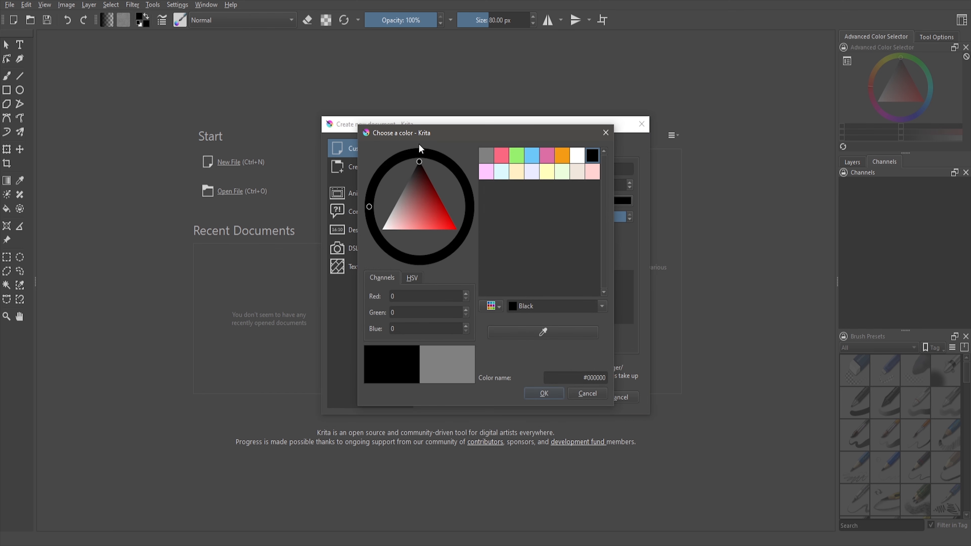
click(548, 390)
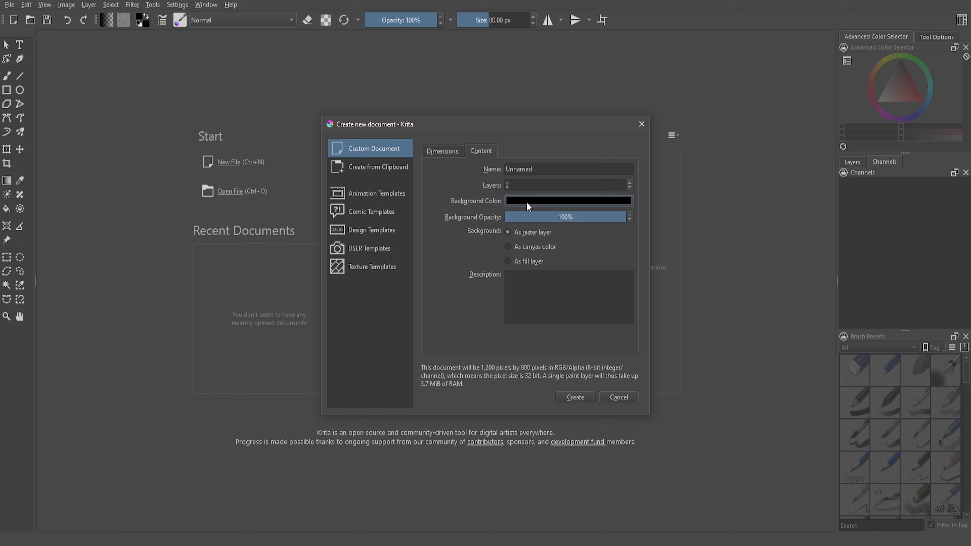
click(575, 398)
Enlarge the brush size to 201 px for painting on the black canvas
scroll(553, 344, down, 4)
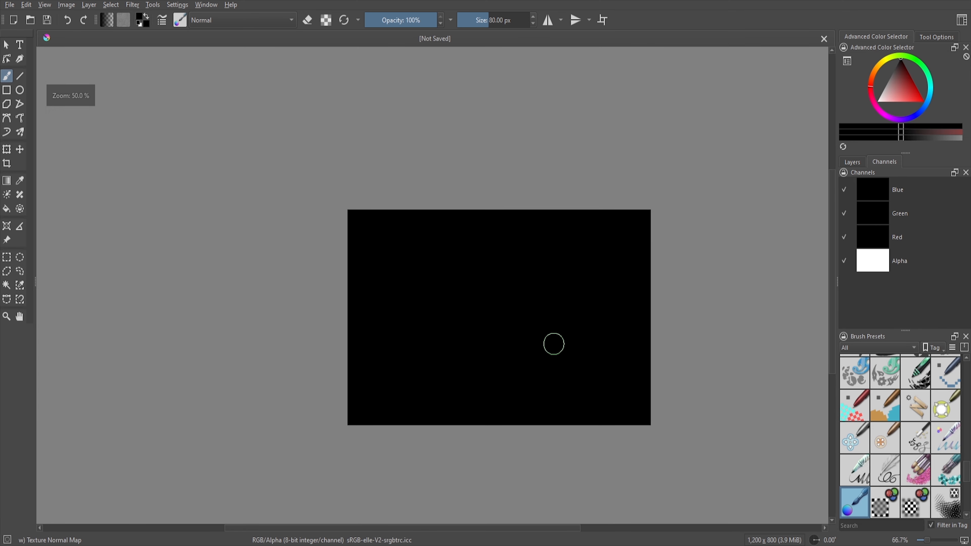
scroll(552, 342, up, 2)
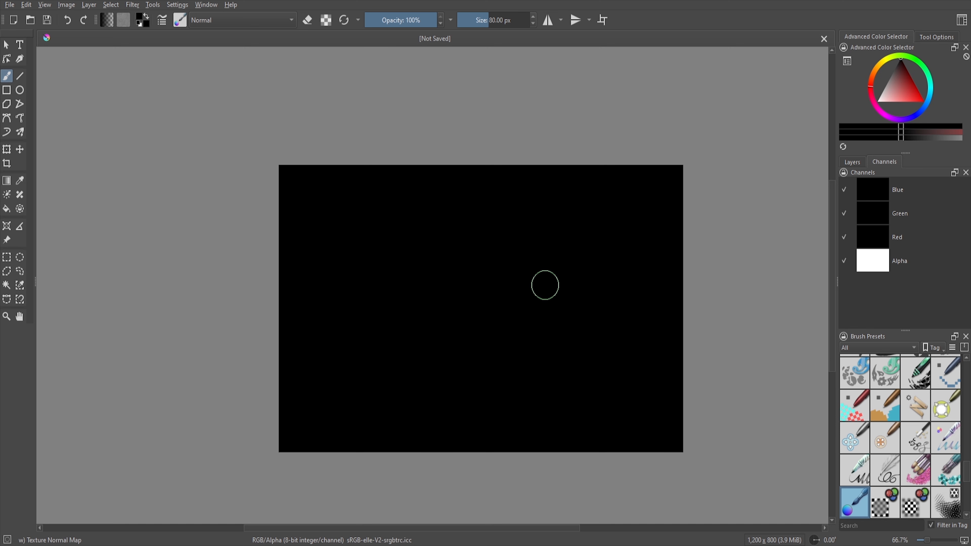
key(bracketright)
shift+drag(424, 285, 347, 299)
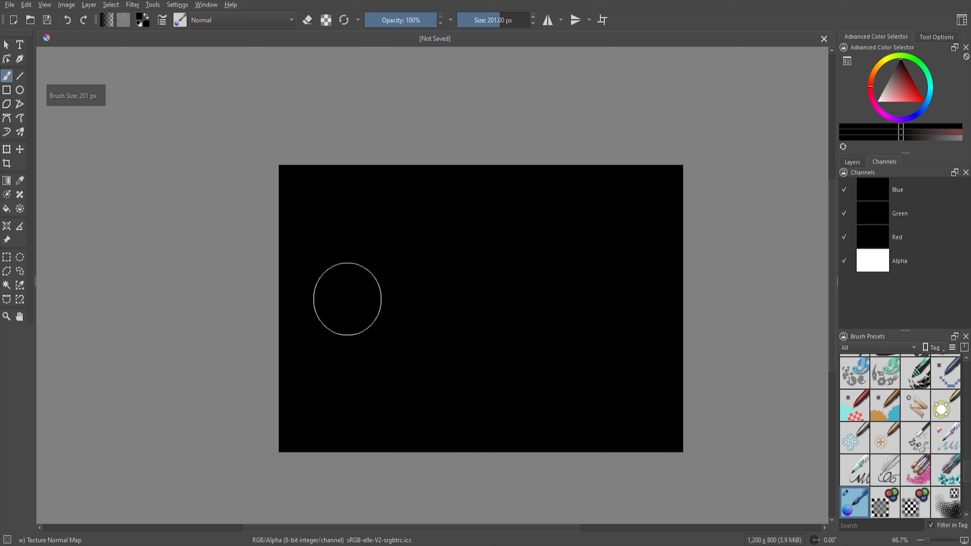
Open the brush editor with its presets shown and filter them to the Tangent Normal engine
click(162, 21)
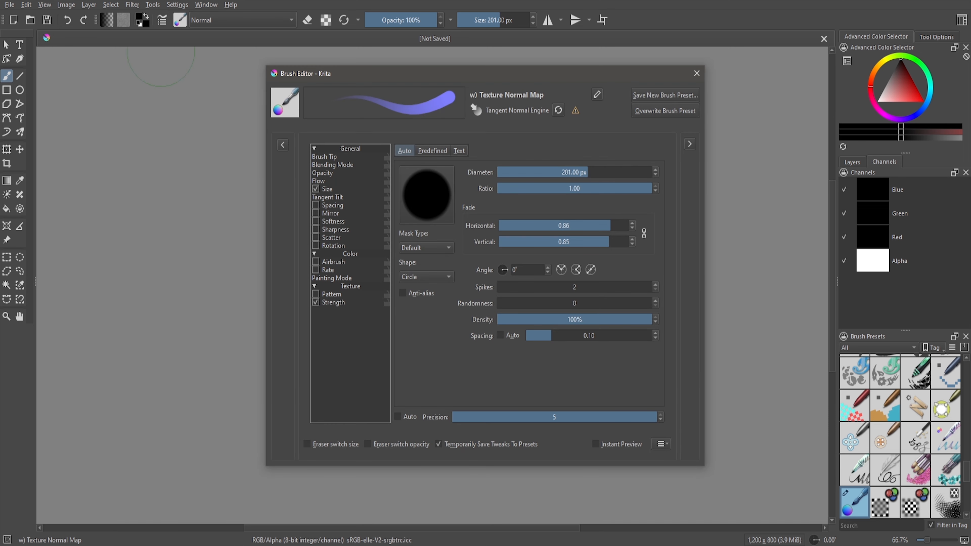
click(283, 145)
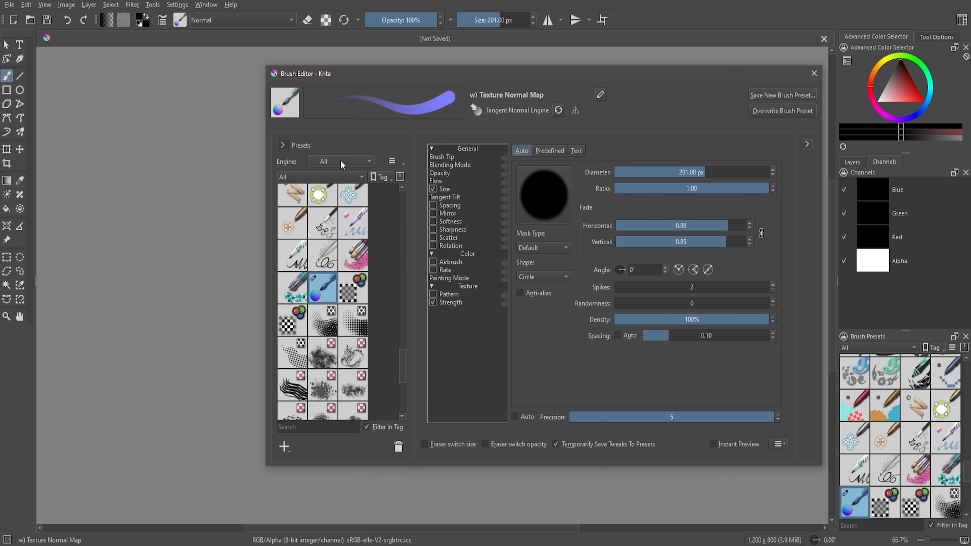
click(352, 164)
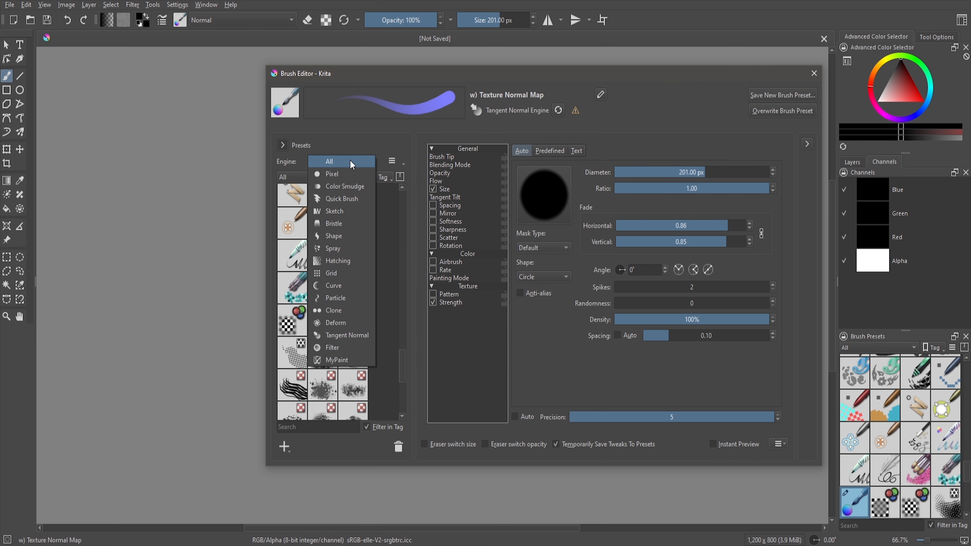
click(350, 337)
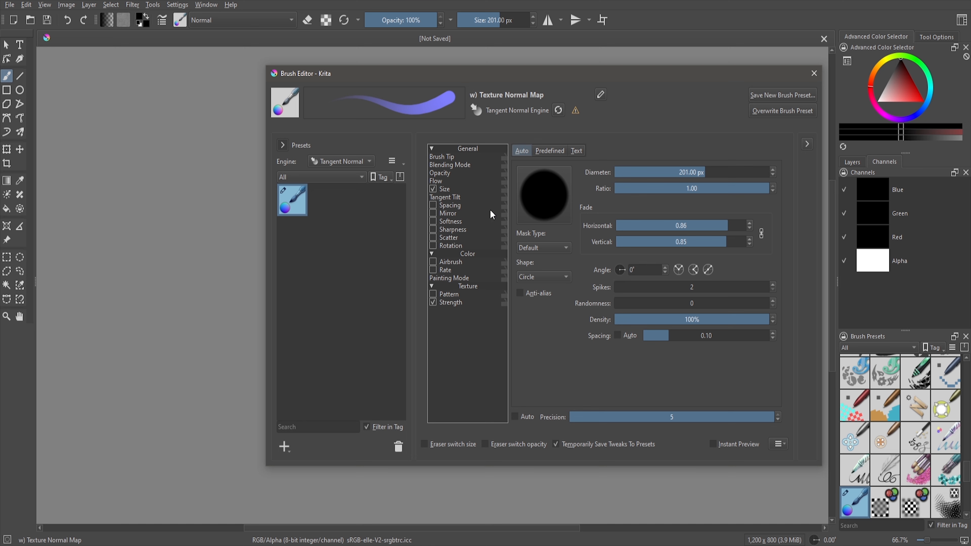
Set the brush's Tangent Tilt encoding to Red -X, Green -Y and Blue -Z, with Direction as the tilt option
click(463, 197)
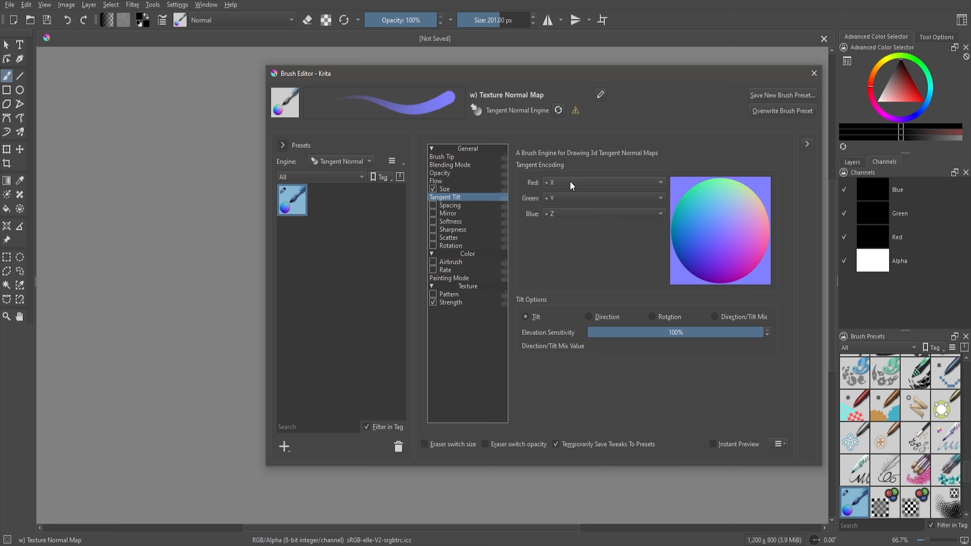
click(586, 183)
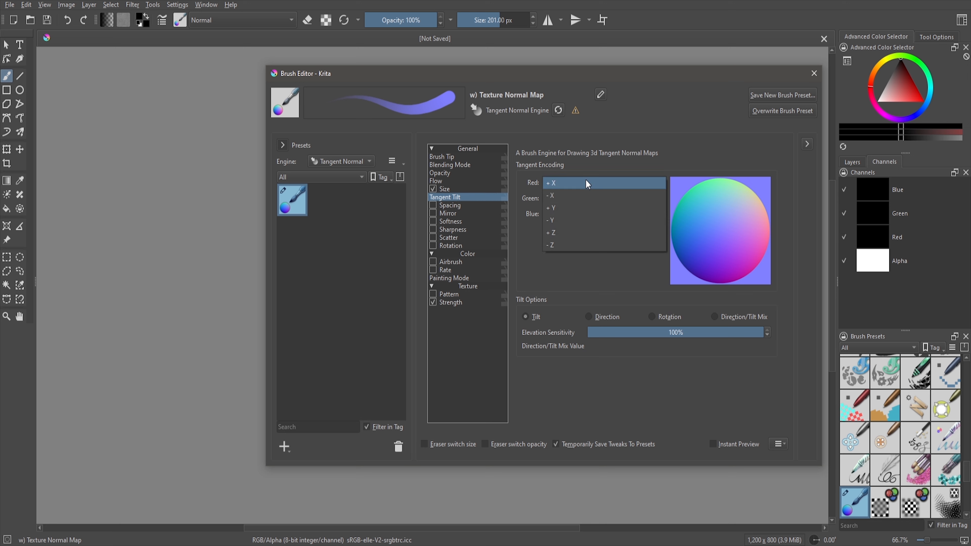
click(585, 195)
click(564, 198)
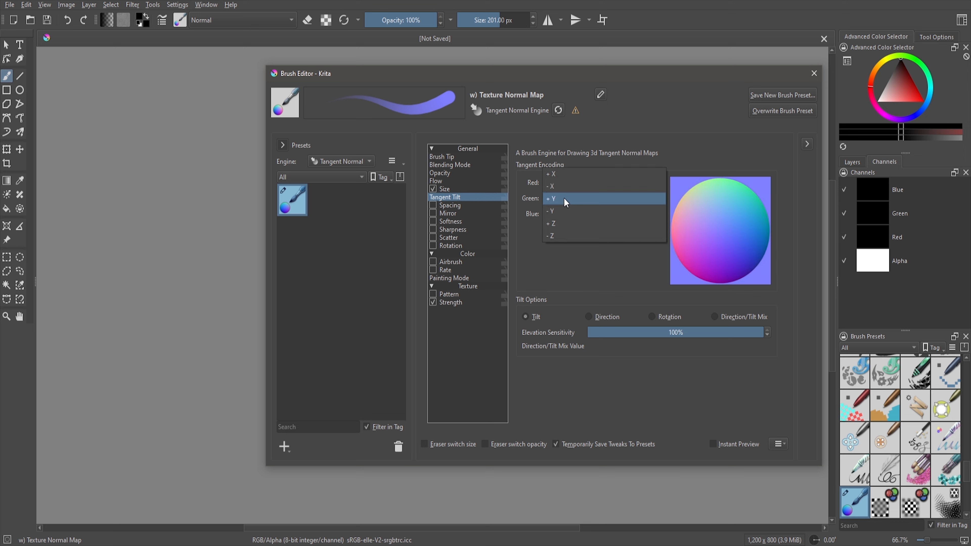
click(580, 207)
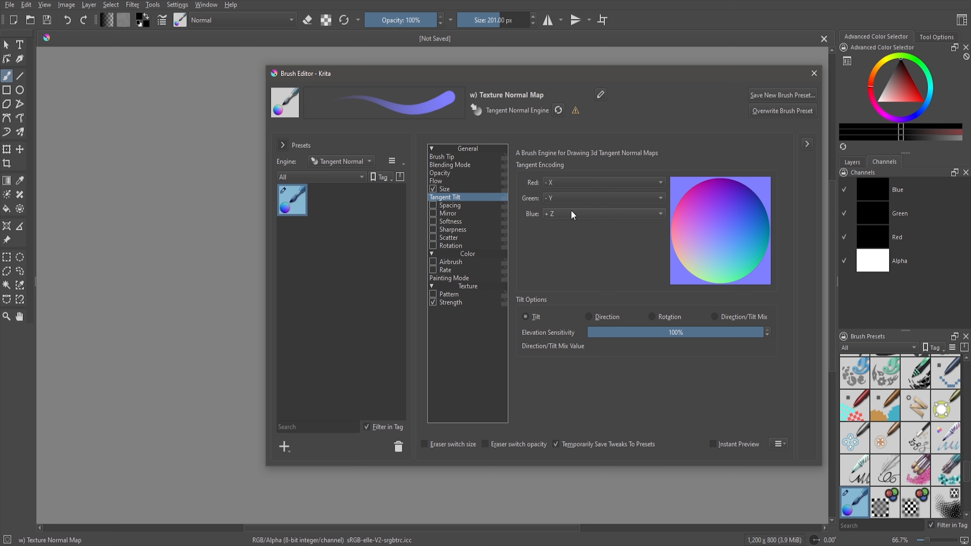
click(573, 214)
click(580, 223)
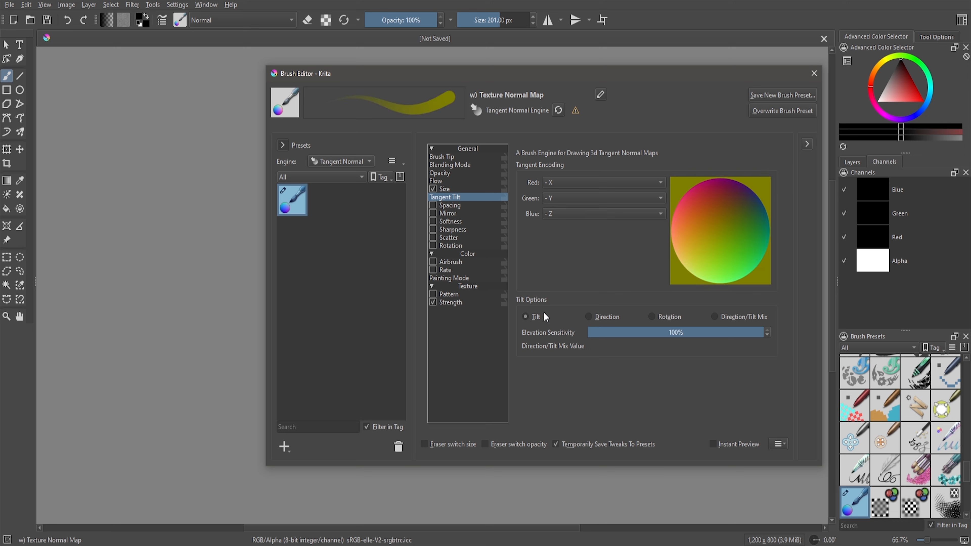
click(589, 318)
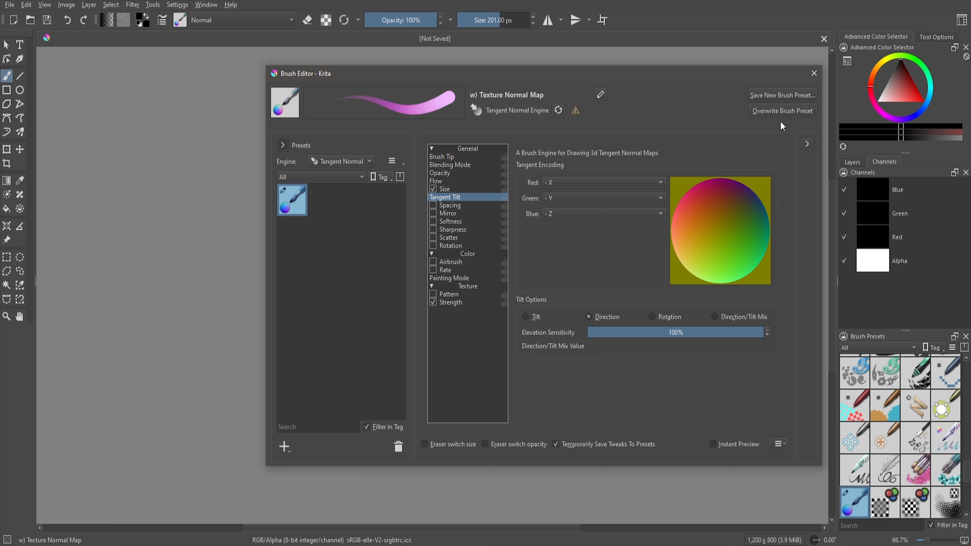
Save the brush as a new preset named "w) Texture Normal Map Copy" and close the brush editor
click(782, 96)
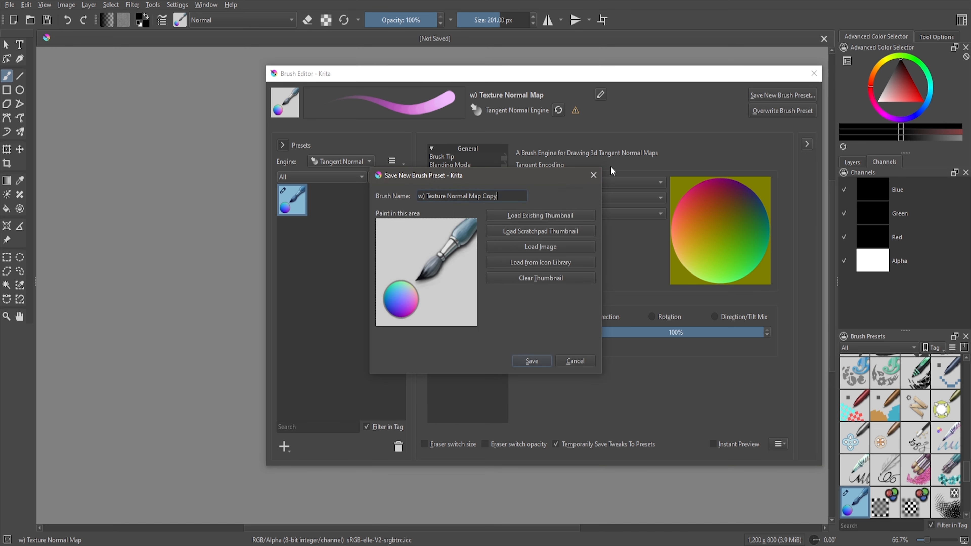
click(532, 361)
click(813, 73)
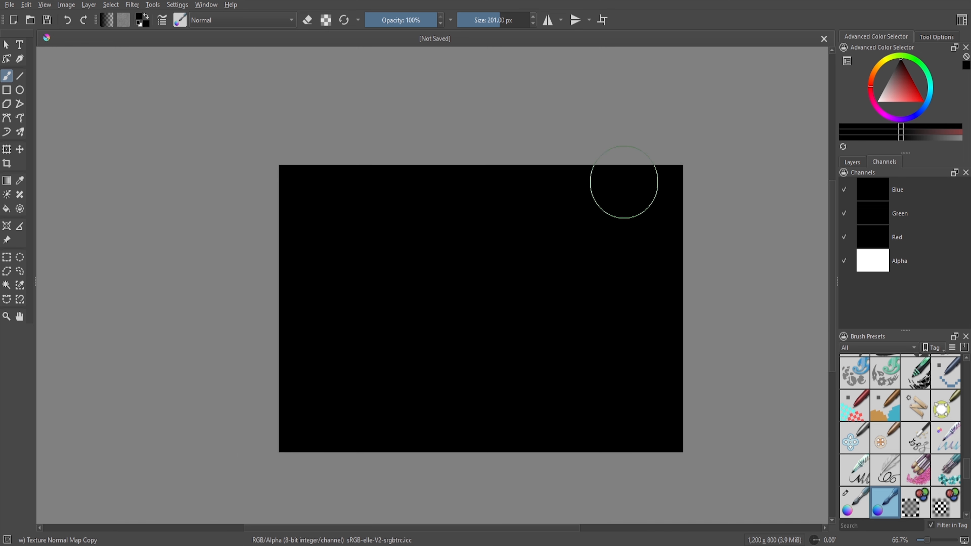
Undo a trial stroke and paint one thick wavy stroke across the full width of the black canvas
mouse_move(279, 310)
mouse_down()
mouse_move(392, 260)
mouse_move(424, 405)
mouse_move(453, 337)
mouse_move(451, 261)
mouse_move(471, 215)
mouse_move(543, 210)
mouse_move(447, 209)
mouse_move(535, 290)
mouse_up()
key(ctrl+z)
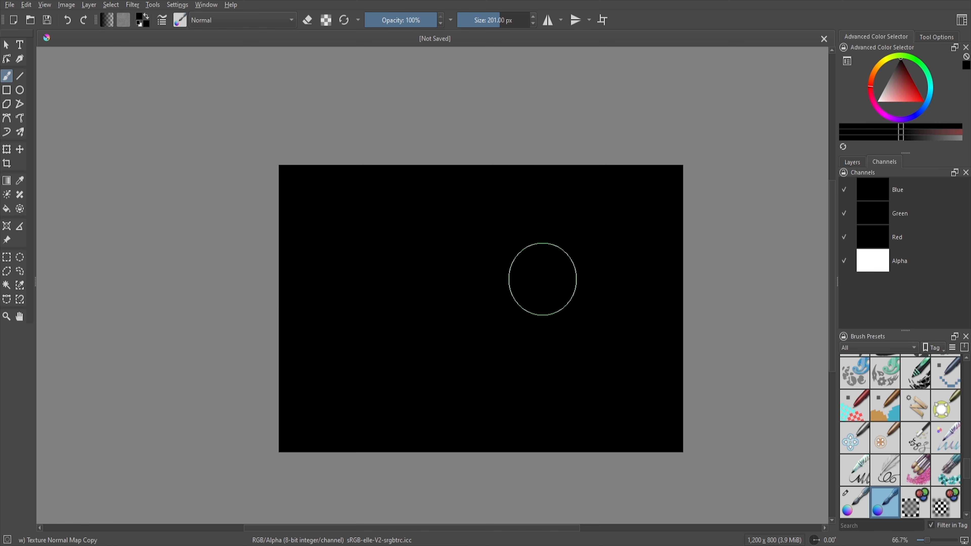
mouse_move(240, 373)
mouse_down()
mouse_move(325, 282)
mouse_move(372, 264)
mouse_move(434, 283)
mouse_move(514, 331)
mouse_move(615, 293)
mouse_move(686, 282)
mouse_up()
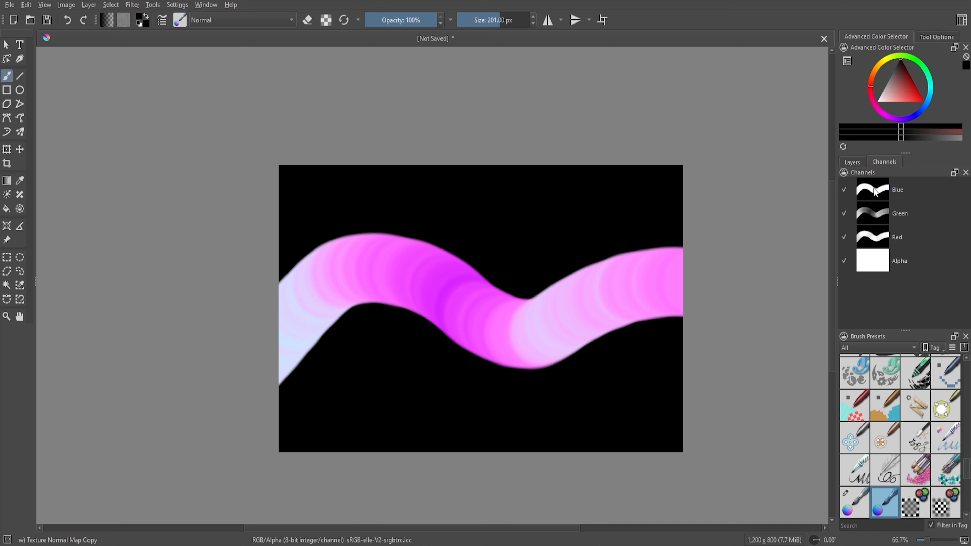
Export the painted map from Krita as waterflow.png and, in Unity, apply the Clamp wrap mode to the waterflow texture
click(9, 6)
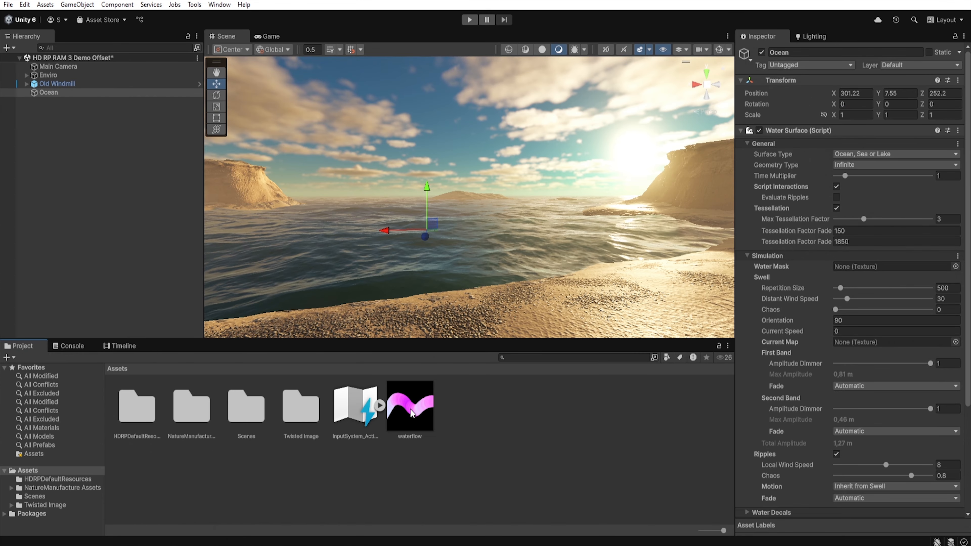
click(412, 413)
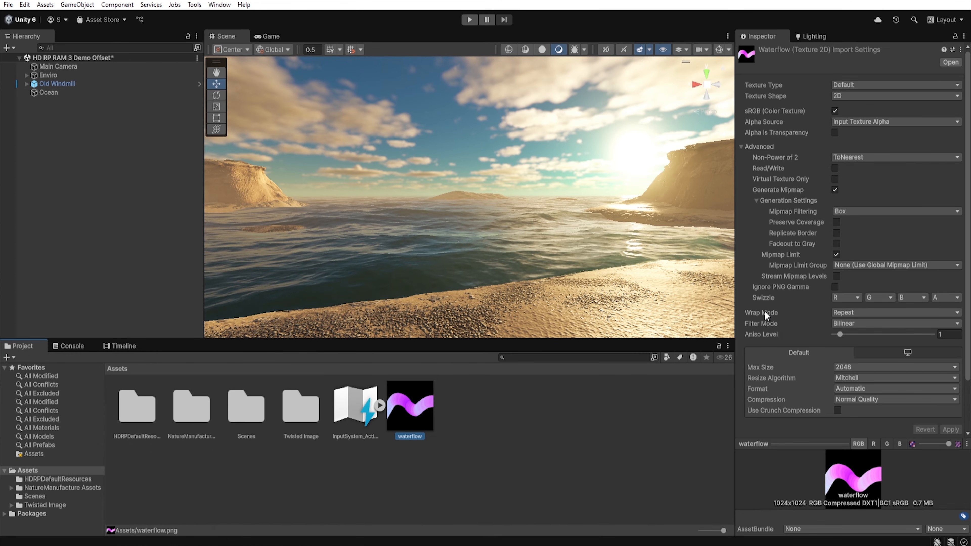
click(855, 315)
click(856, 332)
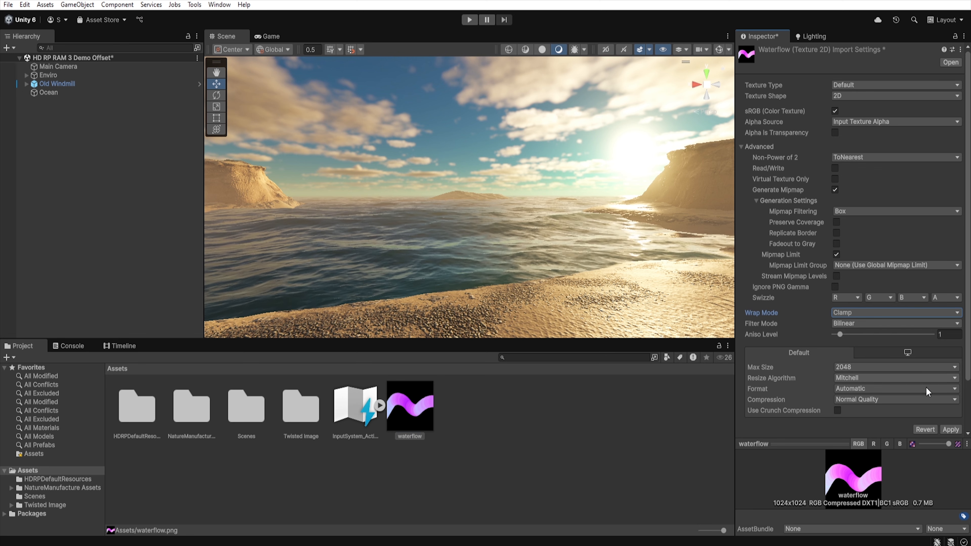
click(949, 430)
Assign the waterflow texture as the Ocean's swell Current Map and set the water's debug mode to Current
click(76, 93)
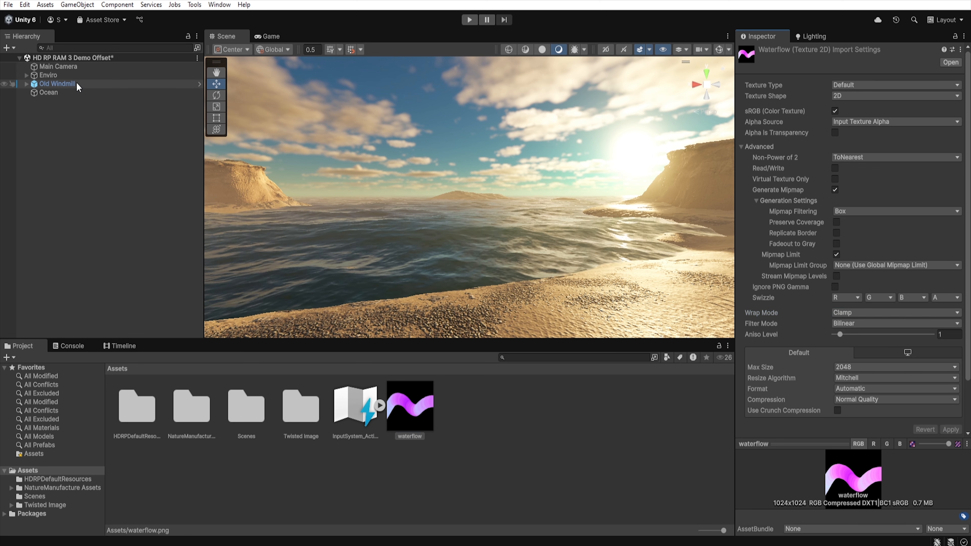
drag(410, 406, 867, 344)
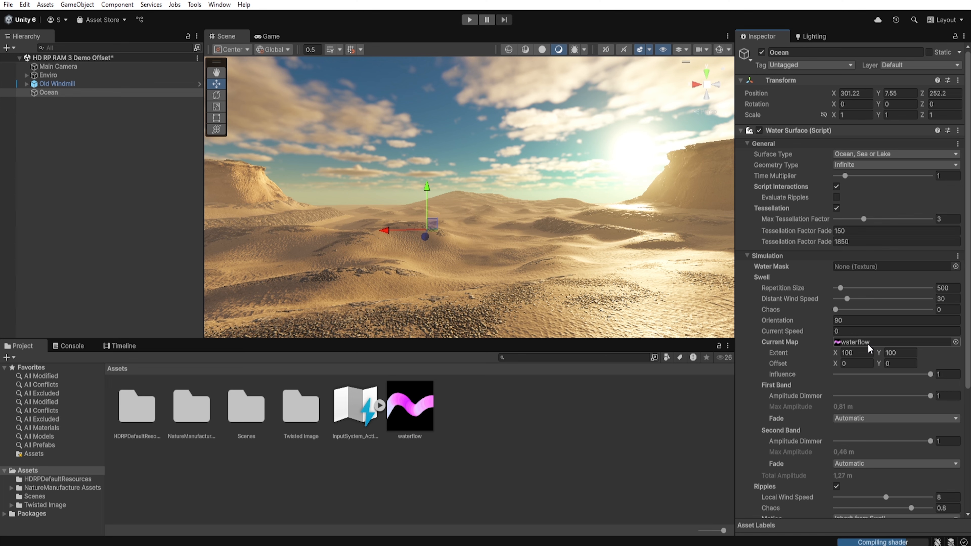
scroll(789, 414, down, 3)
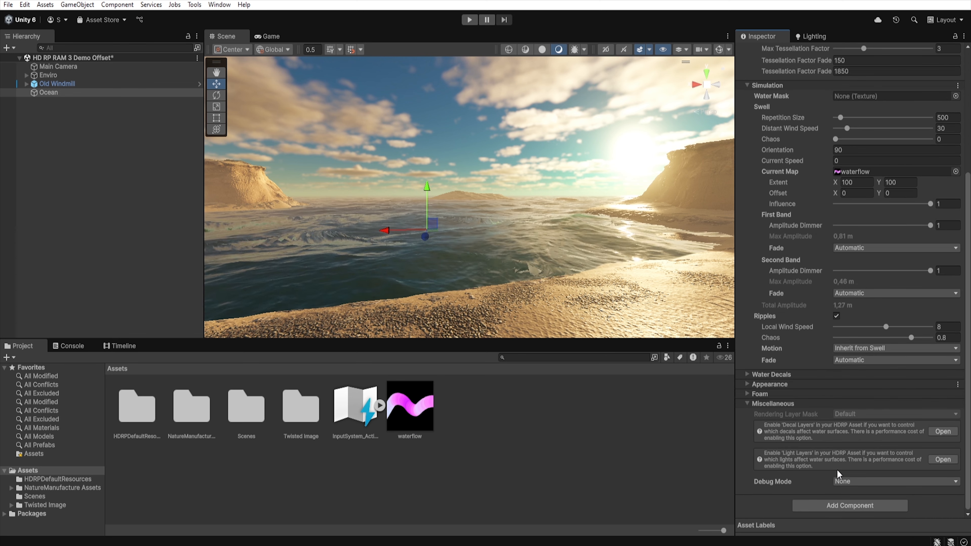
click(842, 481)
click(875, 455)
right_drag(609, 253, 590, 254)
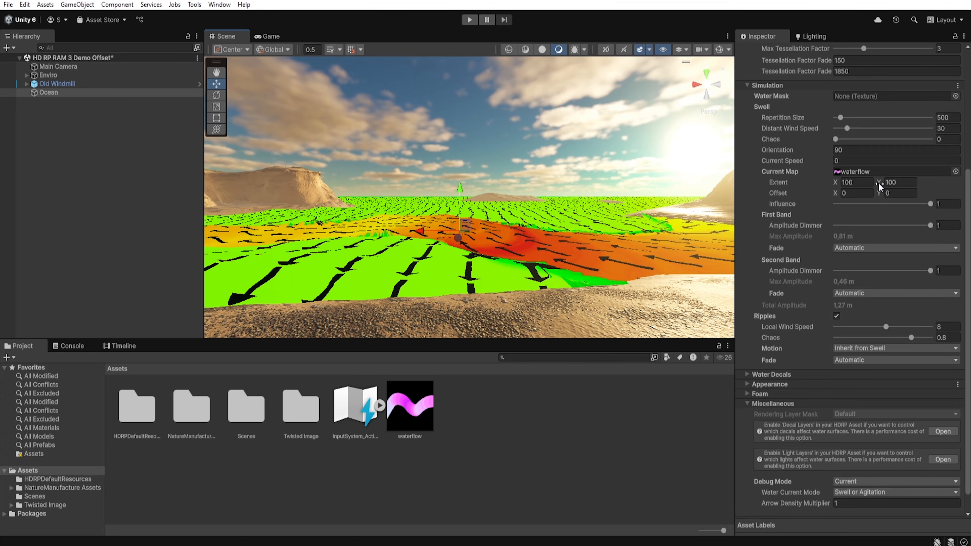
Try different Y extents for the current map, settle on 116.31, and test its influence, leaving it at 1
drag(879, 184, 673, 194)
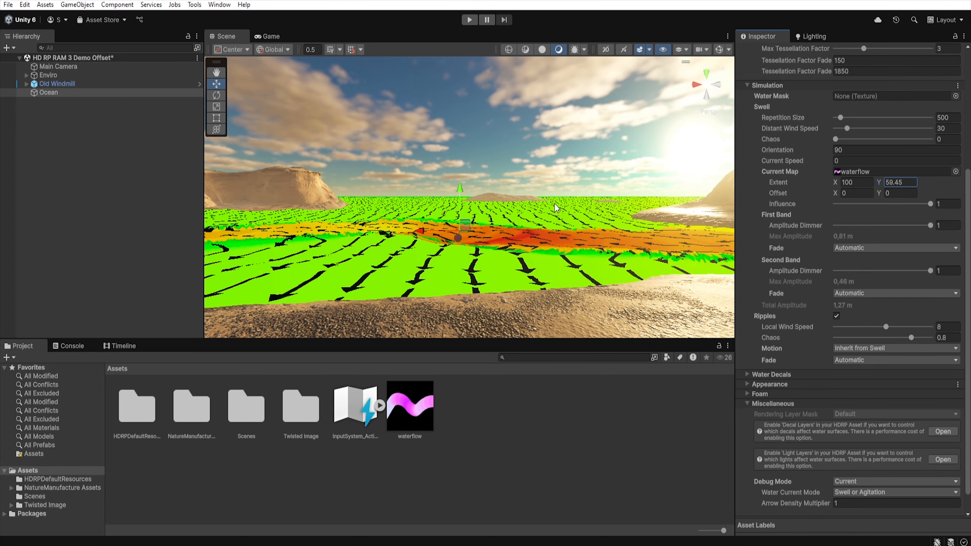
drag(899, 201, 50, 210)
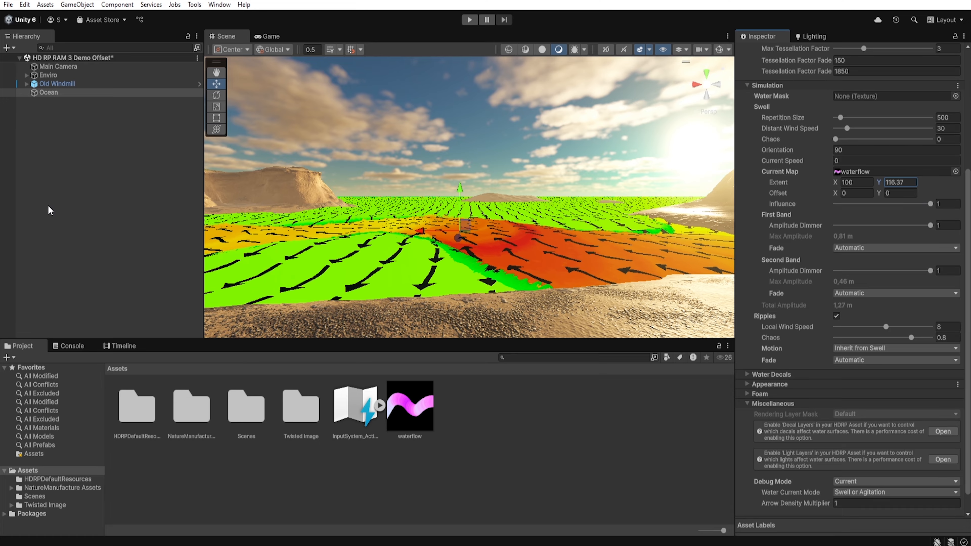
mouse_move(930, 205)
mouse_down()
mouse_move(822, 212)
mouse_move(939, 207)
mouse_up()
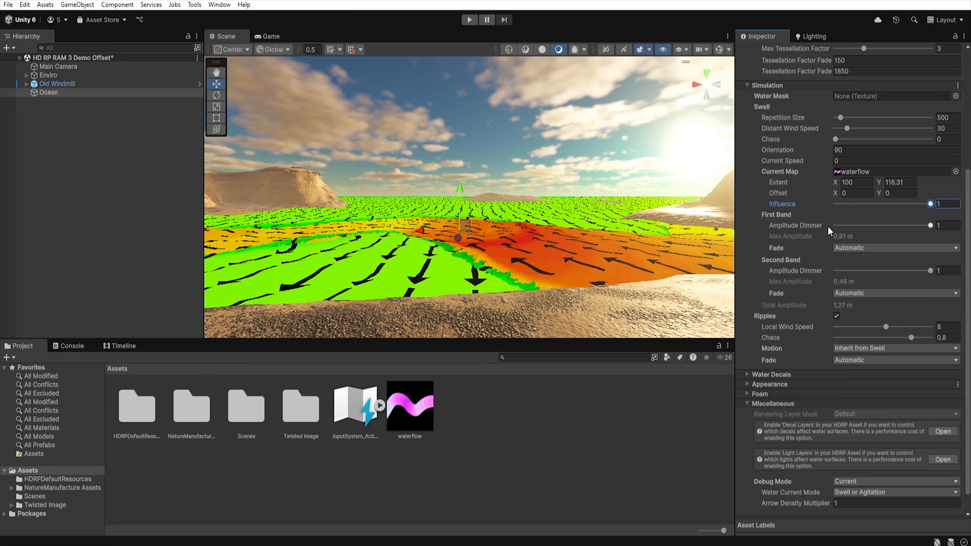
right_drag(644, 247, 579, 236)
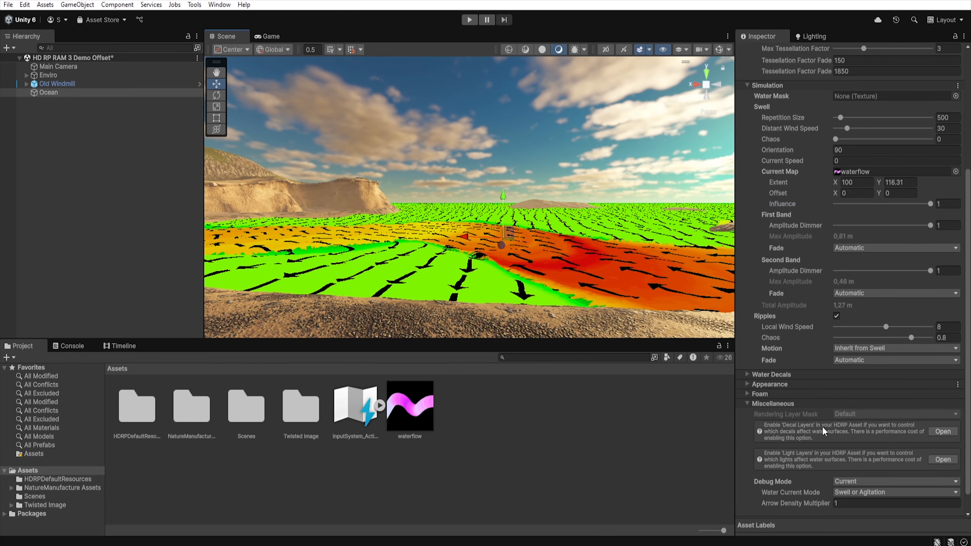
Set the Ocean's debug mode to None and look over the rendered water
click(849, 478)
click(843, 432)
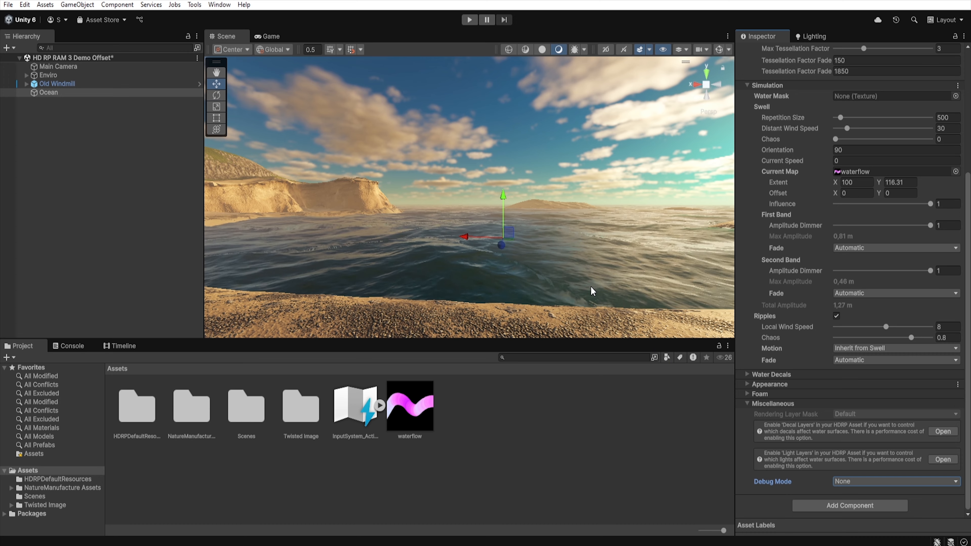
right_drag(598, 291, 638, 281)
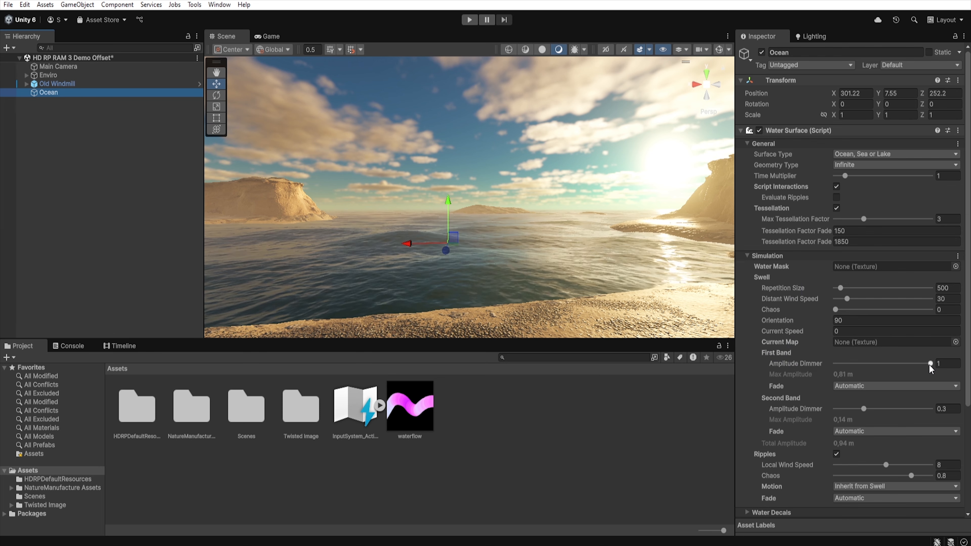
Try the First Band amplitude dimmer, a swell repetition size of 2673 and a higher distant wind speed, and undo the last changes
mouse_move(930, 364)
mouse_down()
mouse_move(808, 373)
mouse_move(934, 378)
mouse_up()
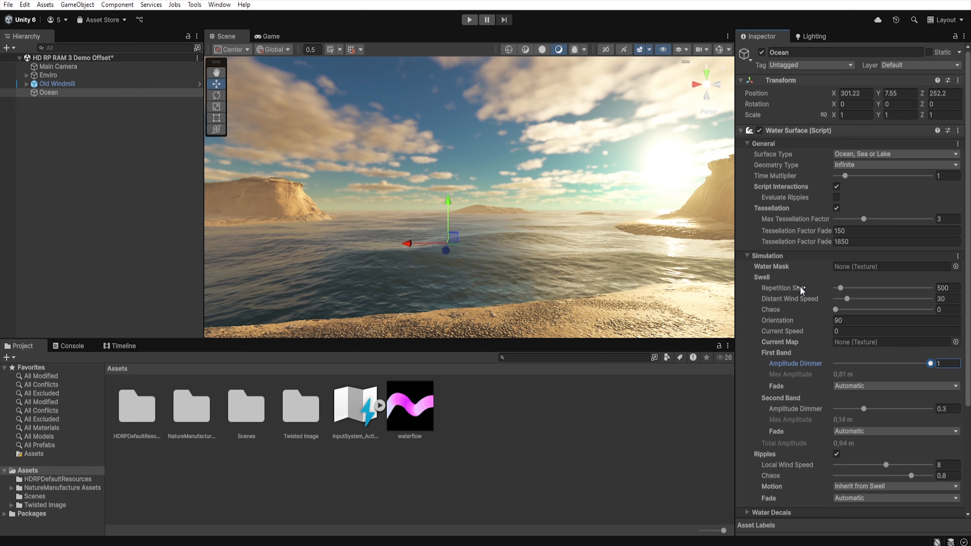
drag(840, 288, 883, 288)
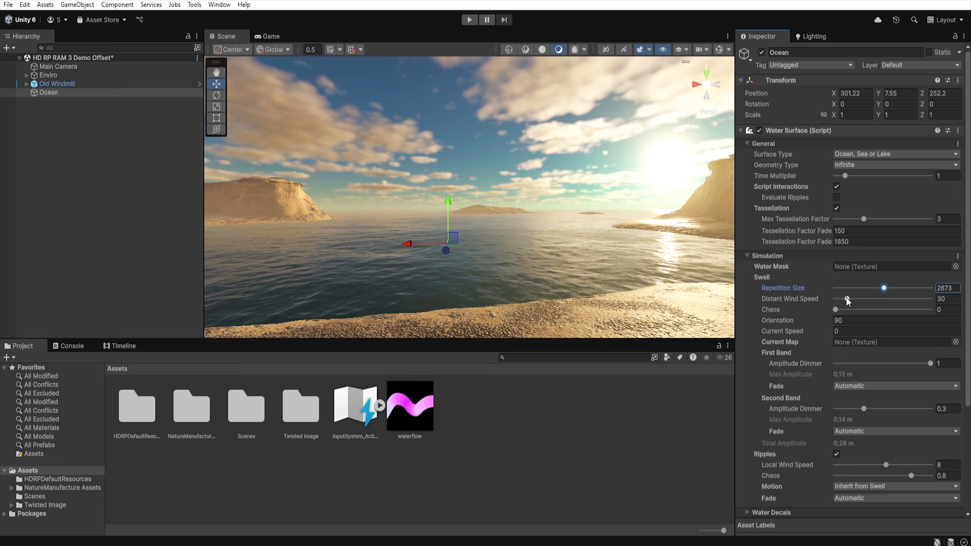
drag(846, 300, 874, 303)
key(ctrl+z)
key(ctrl+z)
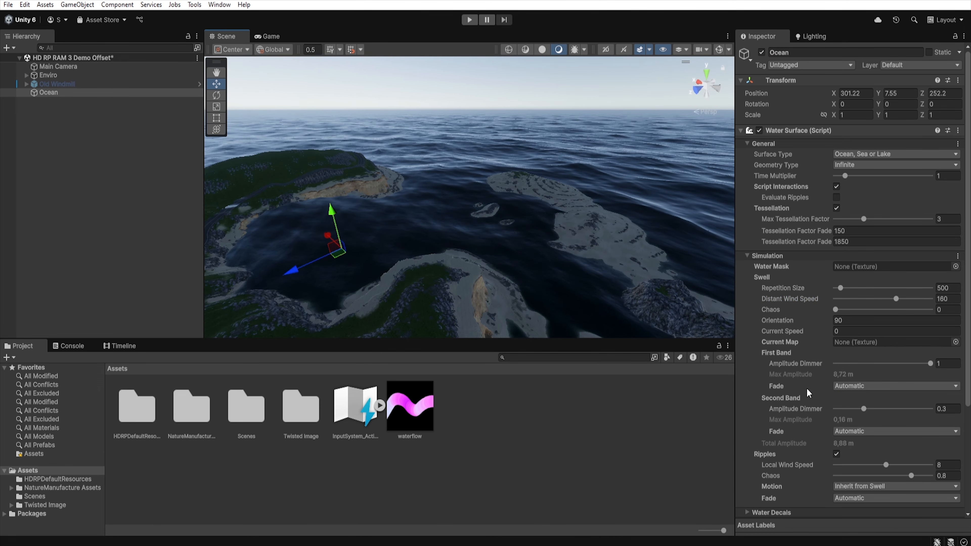
Try None as the First Band fade and return it to Automatic
click(845, 386)
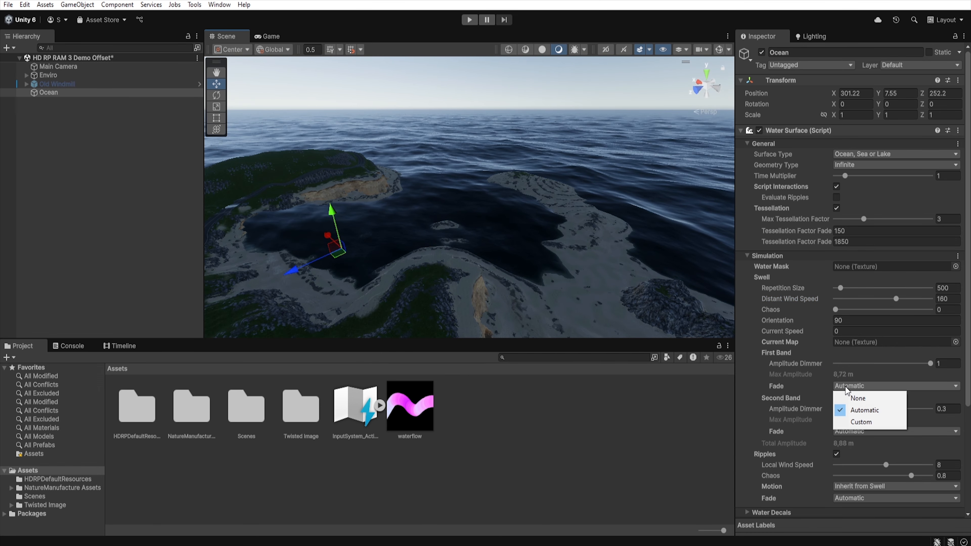
click(862, 399)
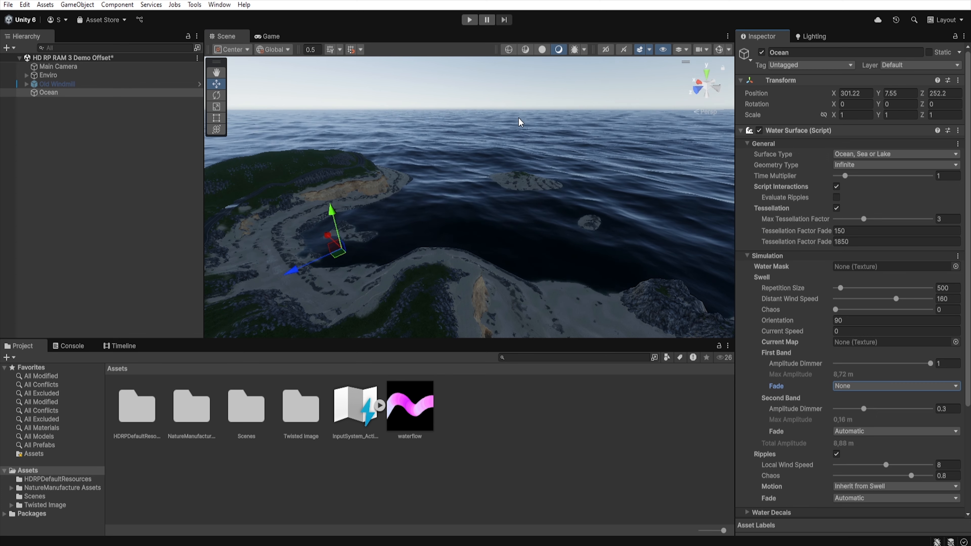
click(863, 386)
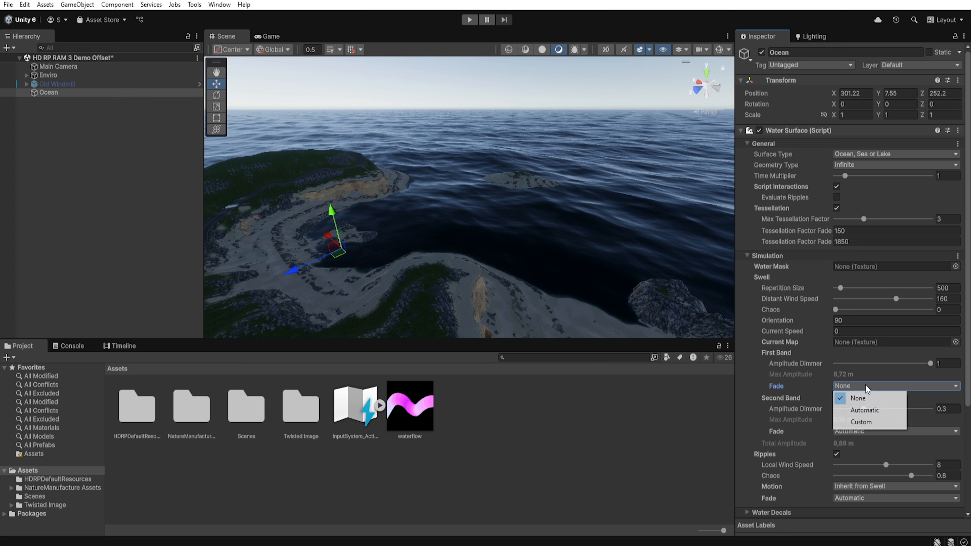
click(863, 410)
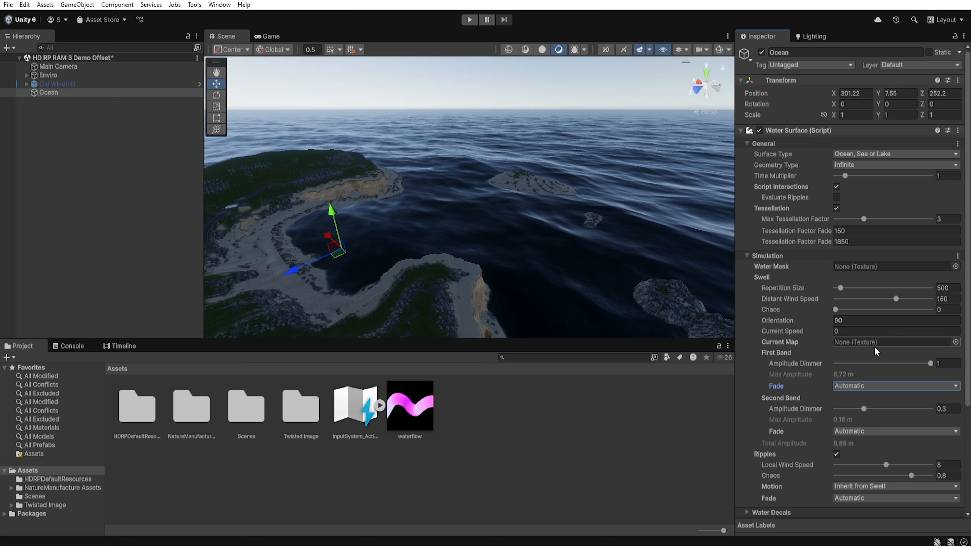
Set the First Band fade to Custom with a range start of 222 and a distance of 555
click(888, 387)
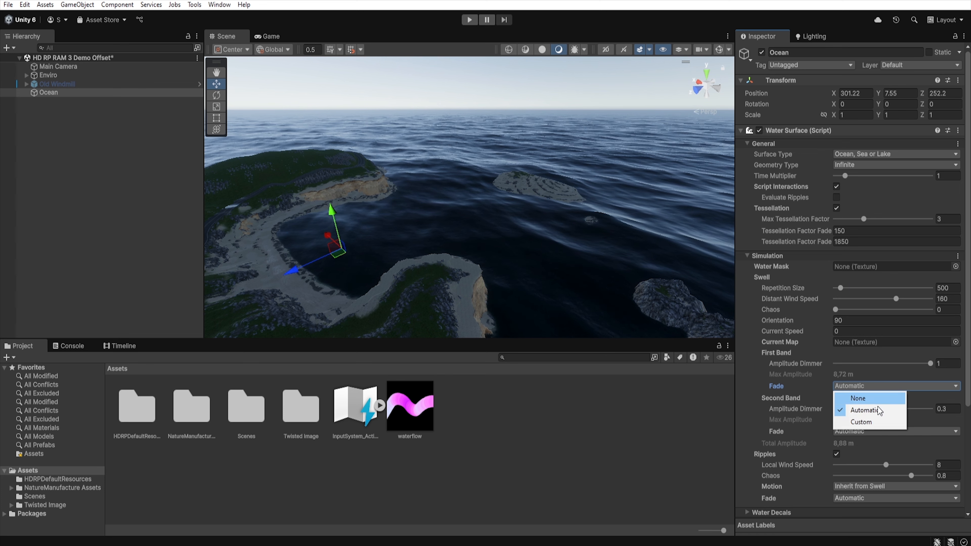
click(879, 422)
click(867, 397)
text(222)
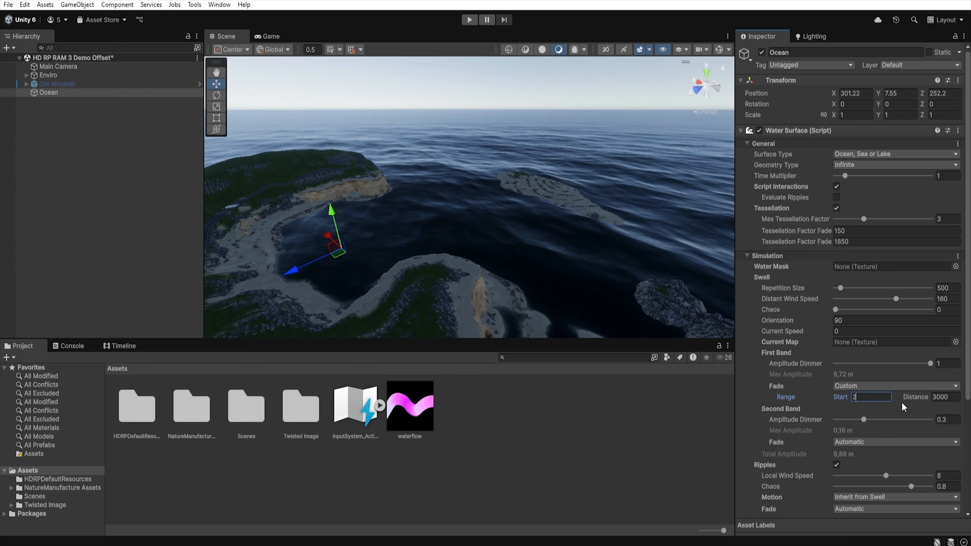
click(945, 397)
text(555)
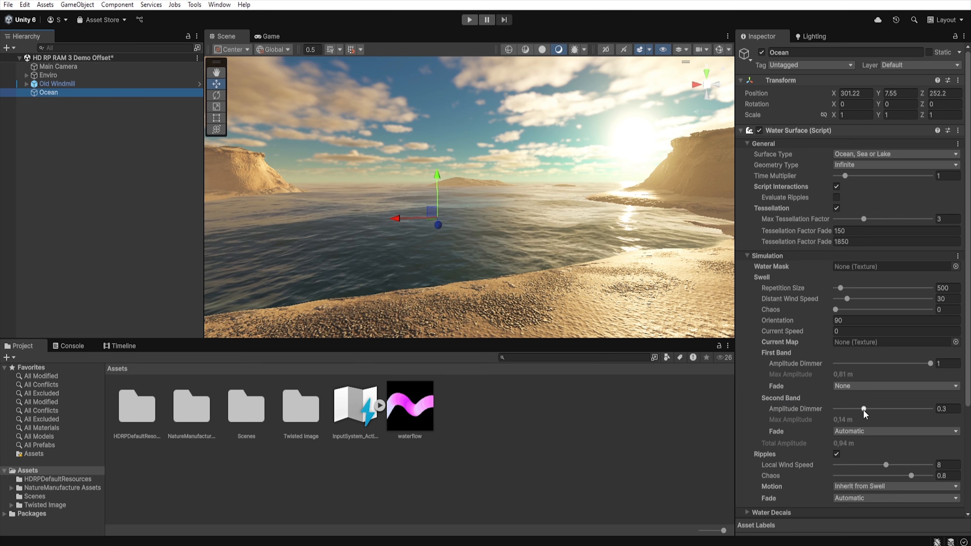
Lower the Second Band amplitude dimmer to 0.109 and give the ripples a local wind speed of 7.76 and chaos of 0
mouse_move(864, 409)
mouse_down()
mouse_move(929, 410)
mouse_move(793, 427)
mouse_move(920, 410)
mouse_move(847, 417)
mouse_up()
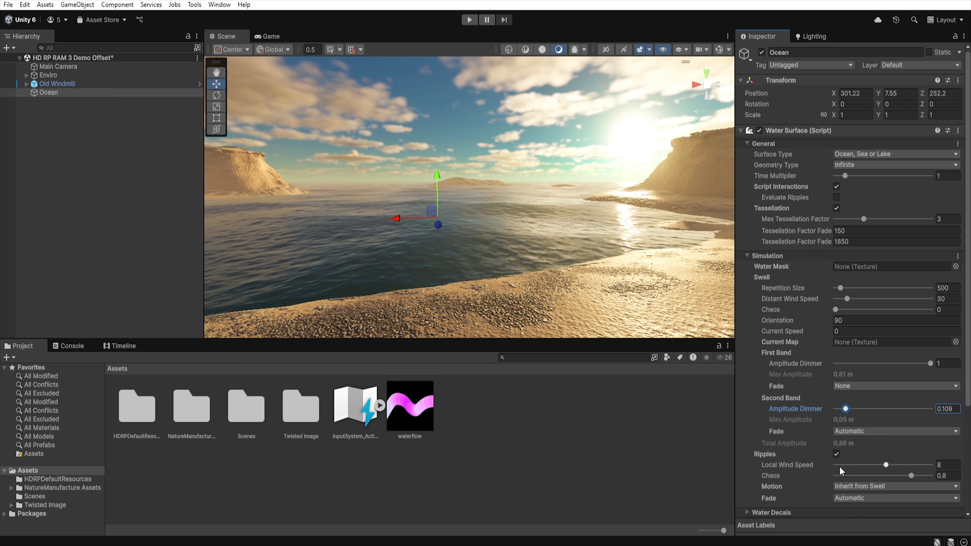
mouse_move(887, 468)
mouse_down()
mouse_move(791, 476)
mouse_move(849, 465)
mouse_move(949, 471)
mouse_move(879, 467)
mouse_move(816, 480)
mouse_move(886, 475)
mouse_up()
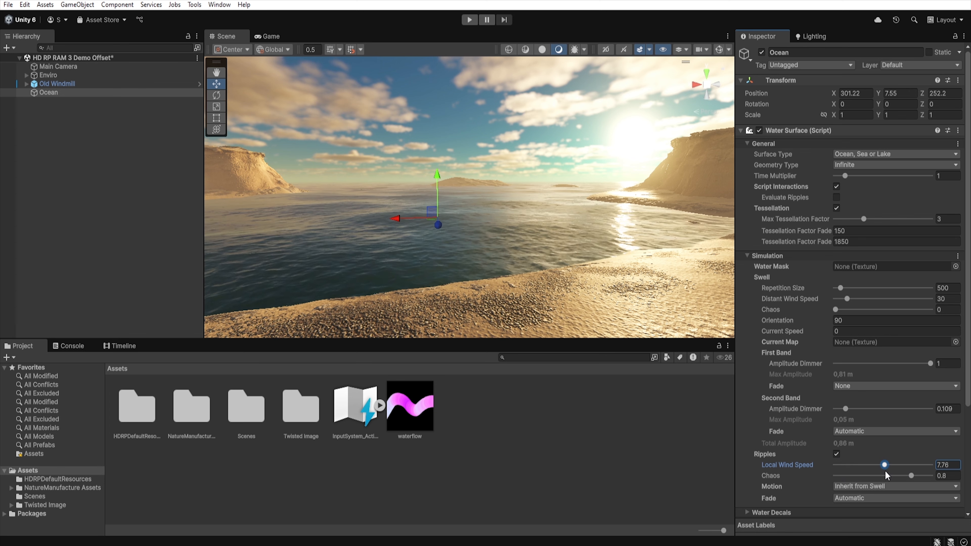
drag(912, 478, 829, 490)
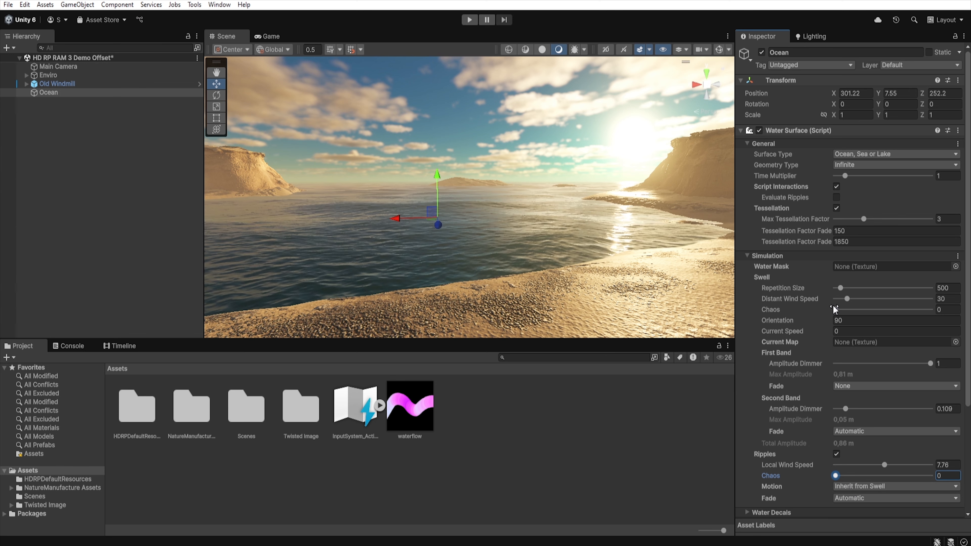
Set the ripples' motion to Custom with orientation 654 and speed 3.65, and check the ripple fade options
click(876, 486)
click(865, 511)
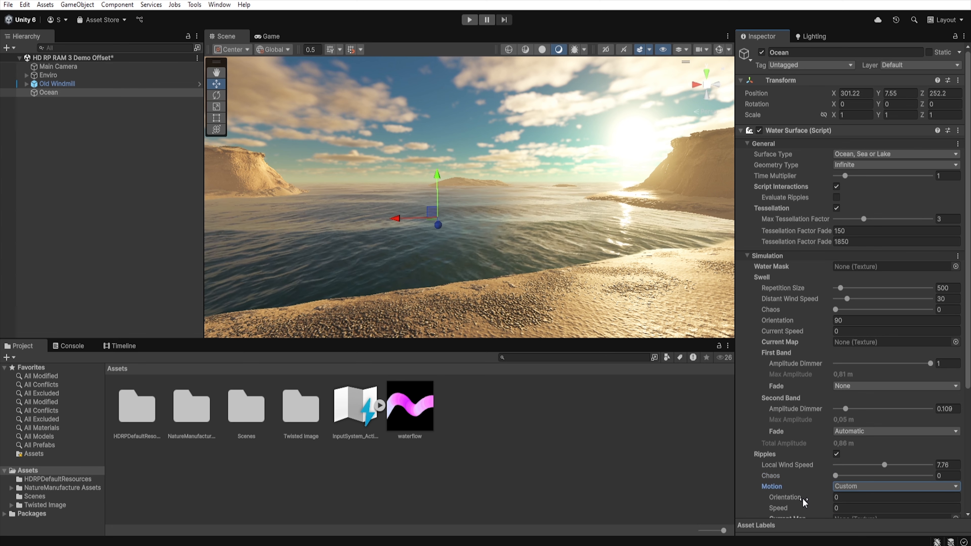
drag(780, 498, 35, 507)
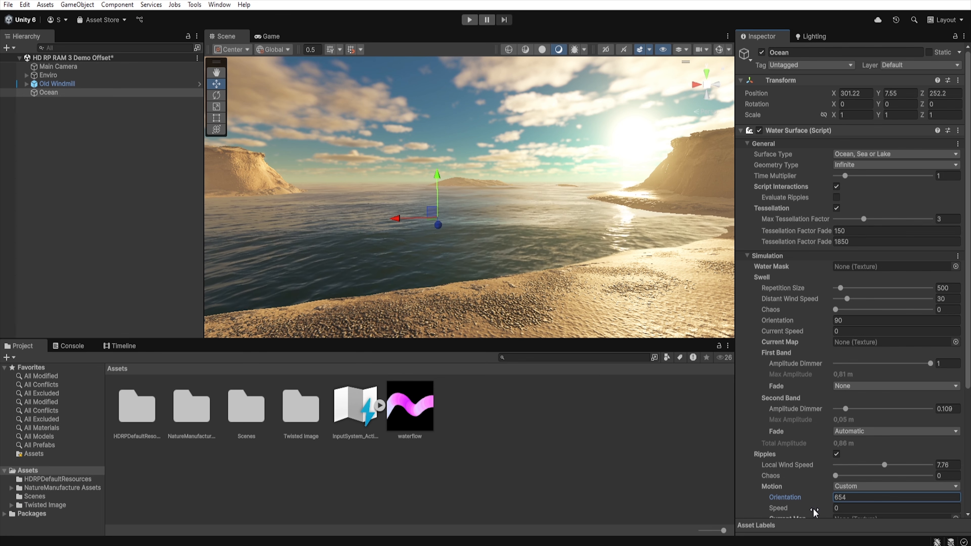
drag(806, 508, 869, 509)
scroll(816, 466, down, 3)
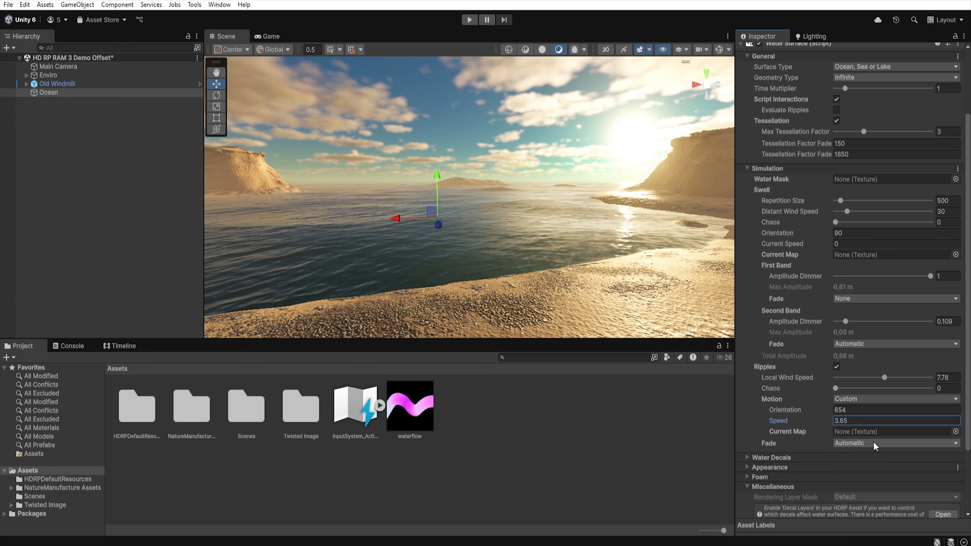
click(865, 444)
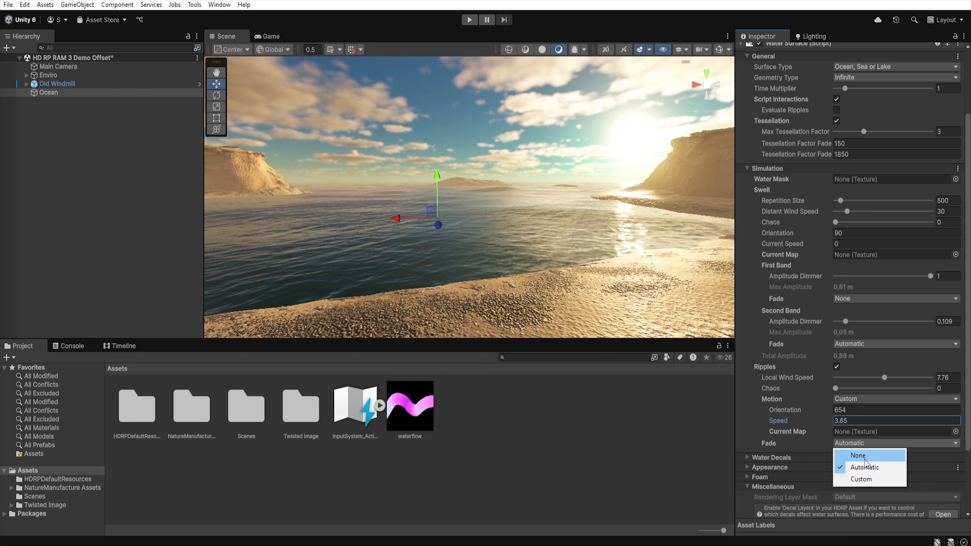
click(797, 445)
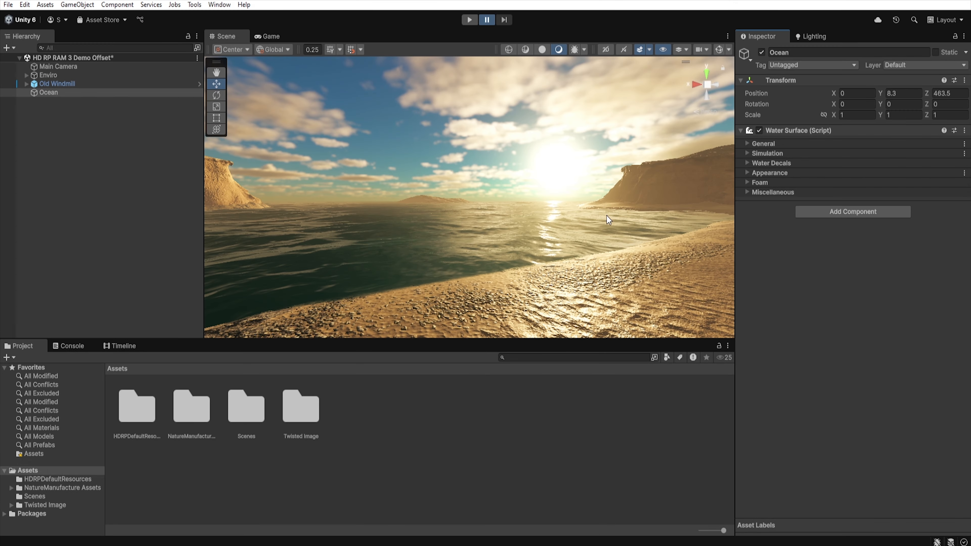
Review the Ocean's Water Decals settings and create a new custom material in its Appearance settings
click(747, 163)
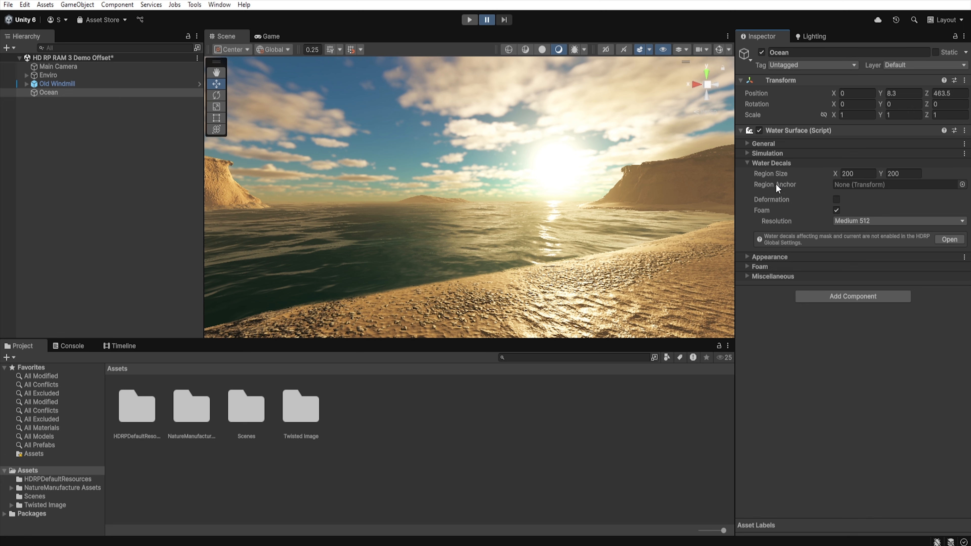
click(746, 163)
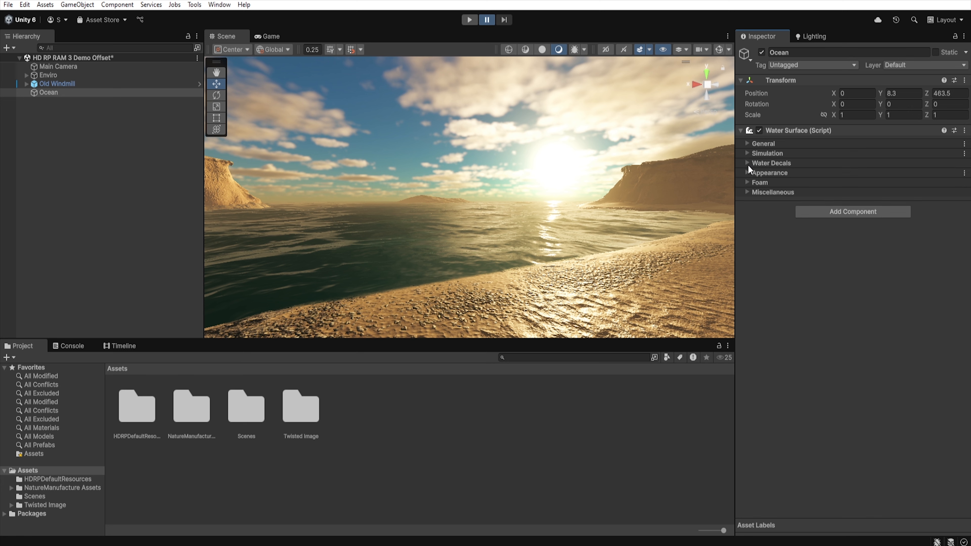
click(747, 172)
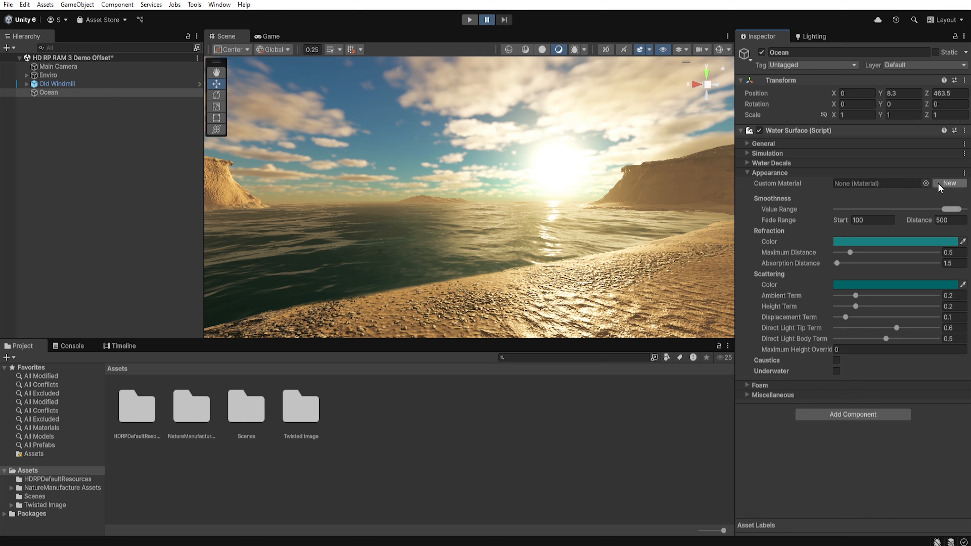
click(951, 185)
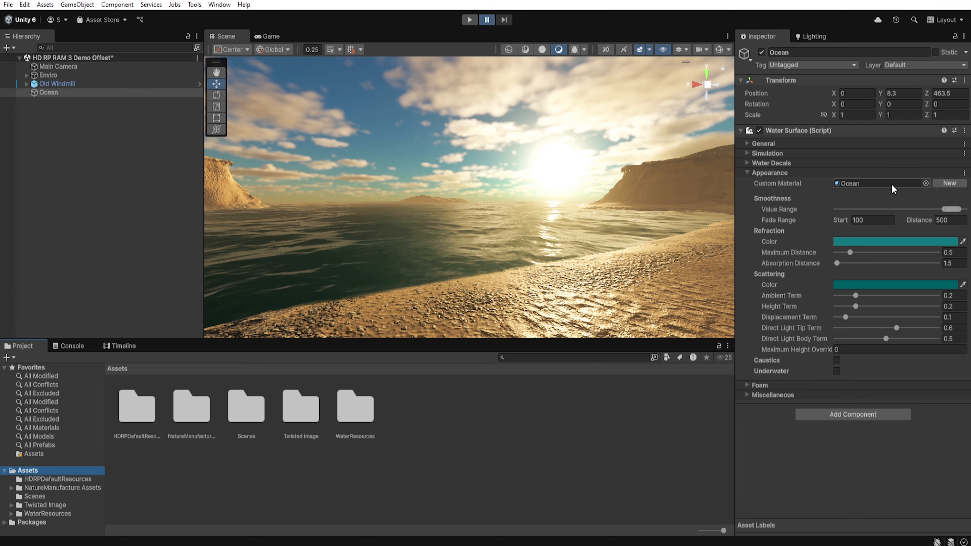
Open the Ocean material's shader graph and examine the CustomFoam input of the Evaluate Foam Data Water node
click(866, 185)
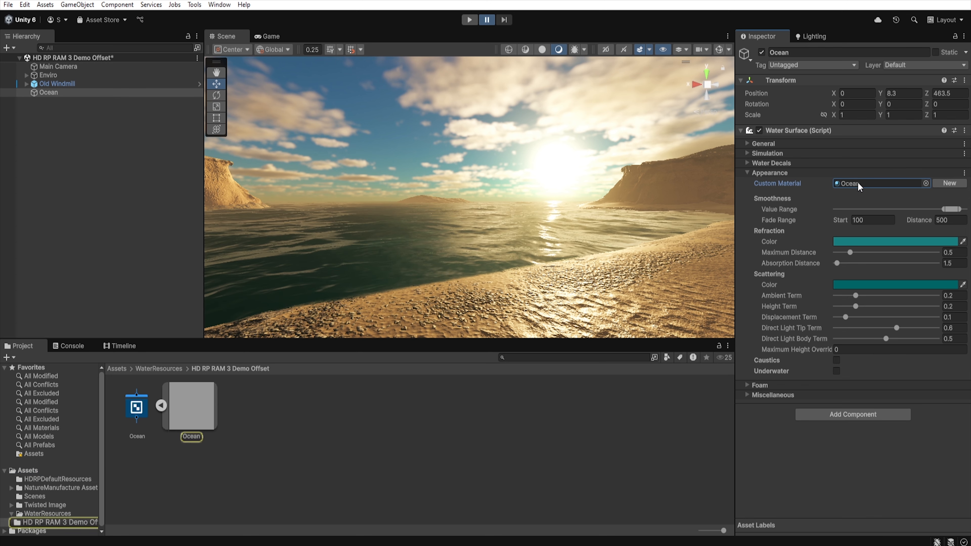
double_click(136, 407)
middle_drag(421, 215, 510, 171)
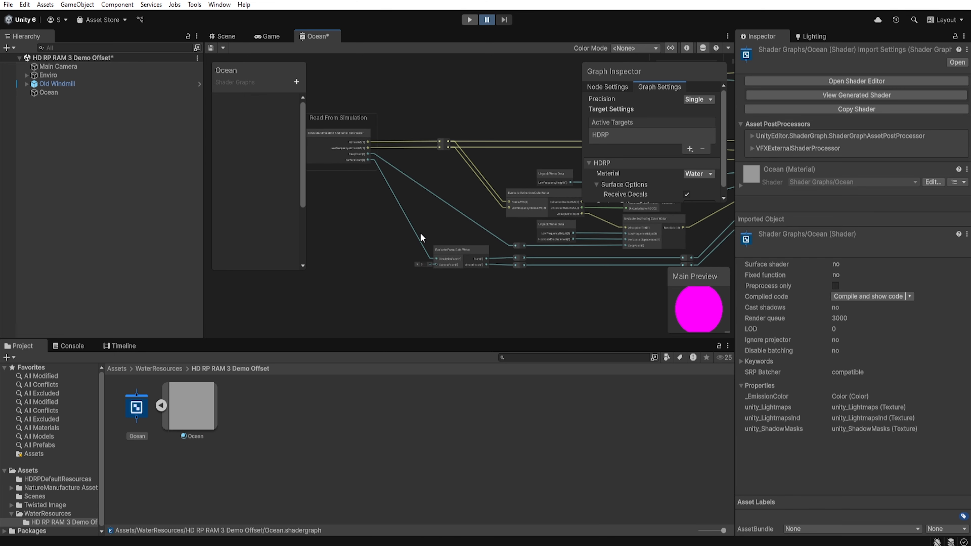
scroll(420, 232, up, 3)
scroll(445, 224, down, 2)
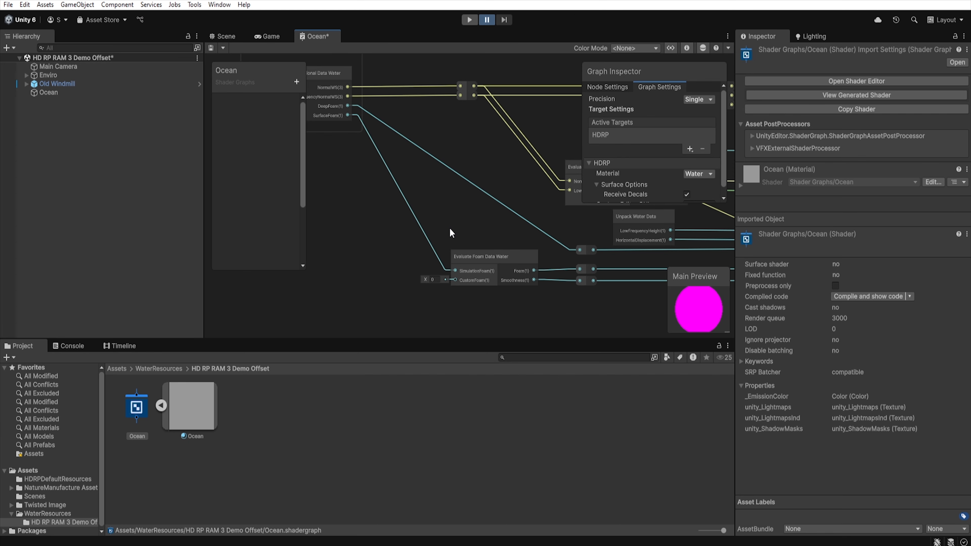
middle_drag(451, 233, 514, 183)
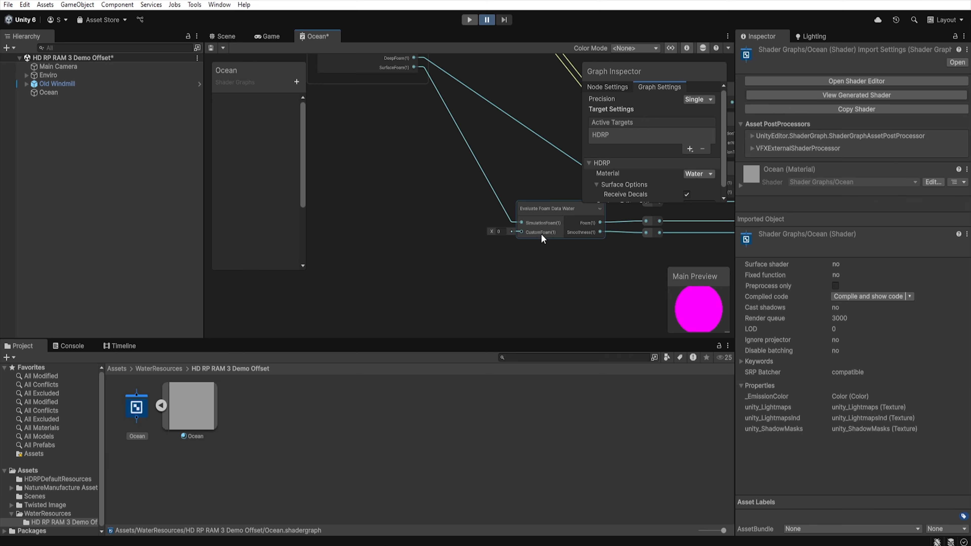
drag(529, 232, 407, 310)
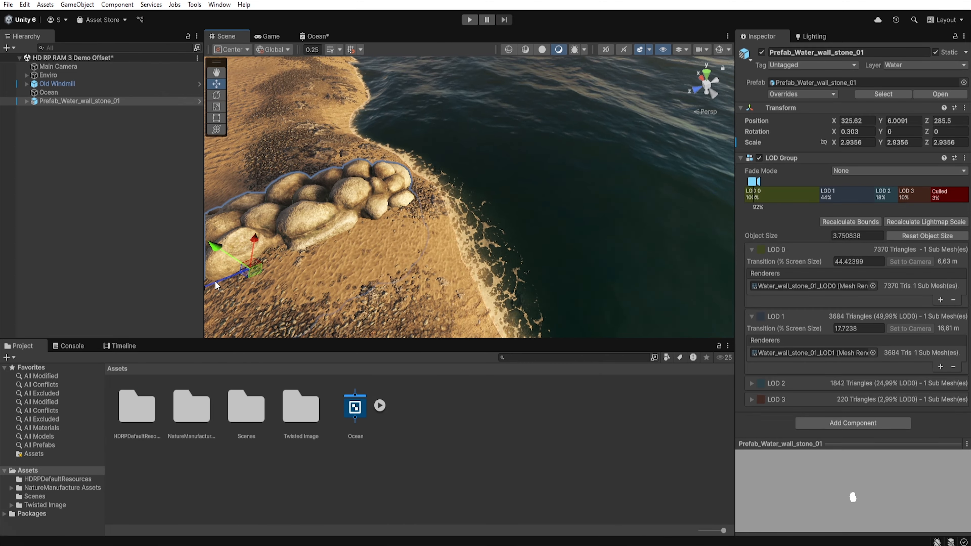
Move the Prefab_Water_wall_stone_01 rocks along Z from the beach into the water, to Z 272.07, and inspect the foam around them
drag(215, 281, 516, 150)
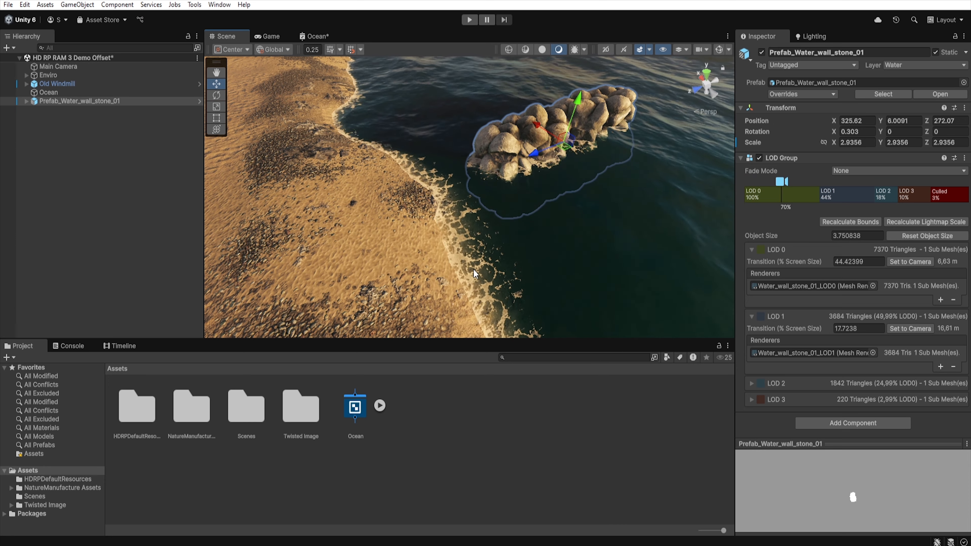
right_drag(508, 245, 512, 237)
key(w)
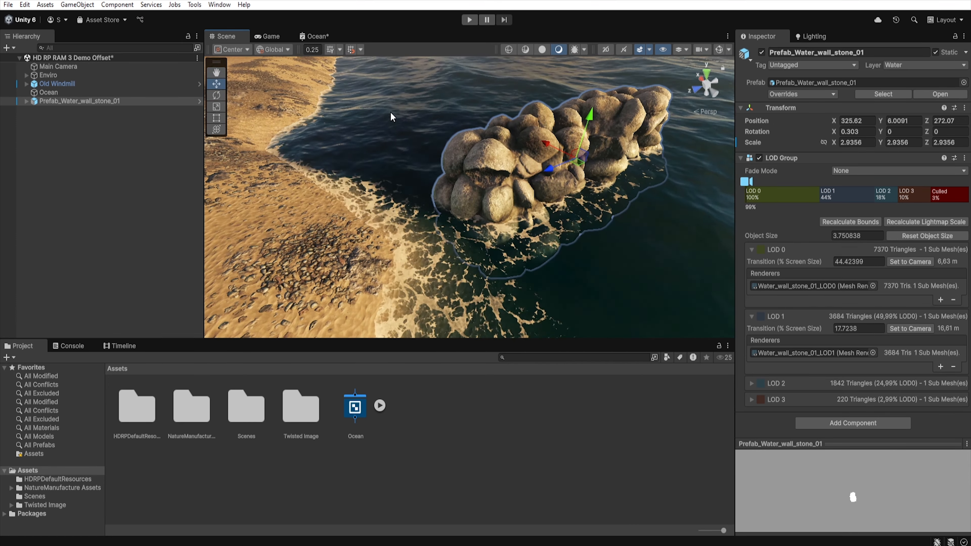
Examine the Ocean shader graph's custom foam nodes, from scene depth and polar coordinates to the final Multiply
click(316, 36)
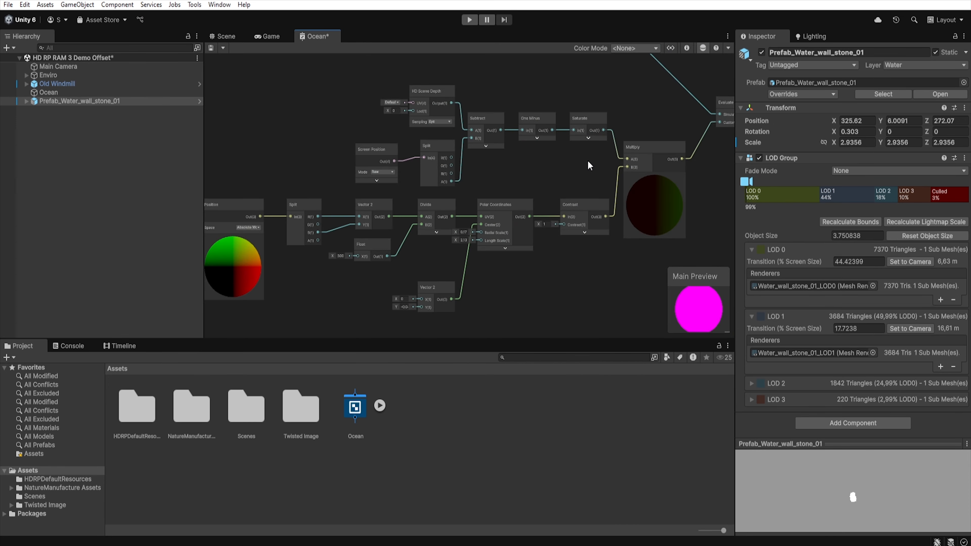
mouse_move(570, 170)
middle_down()
mouse_move(269, 266)
mouse_move(346, 293)
mouse_move(497, 195)
mouse_move(603, 168)
mouse_move(548, 172)
mouse_move(568, 172)
middle_up()
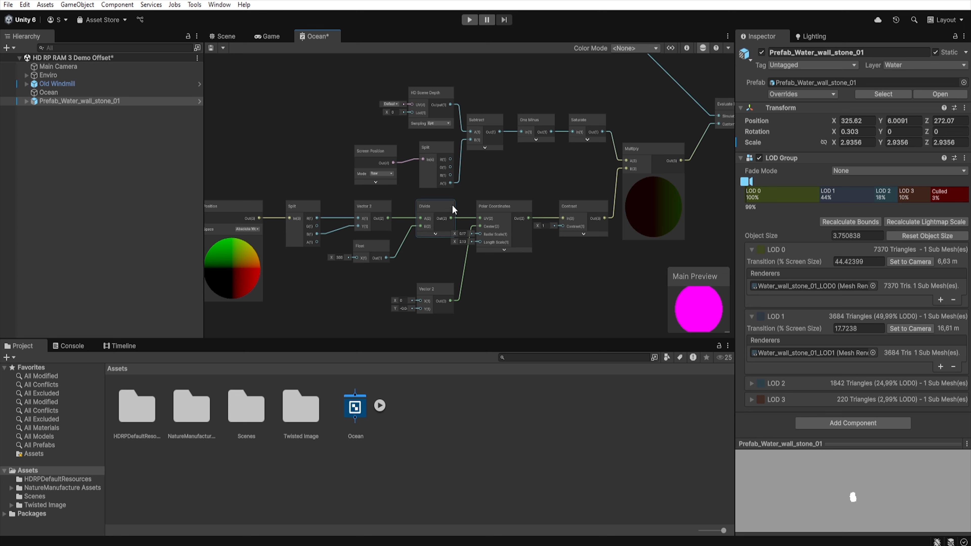
scroll(380, 172, down, 4)
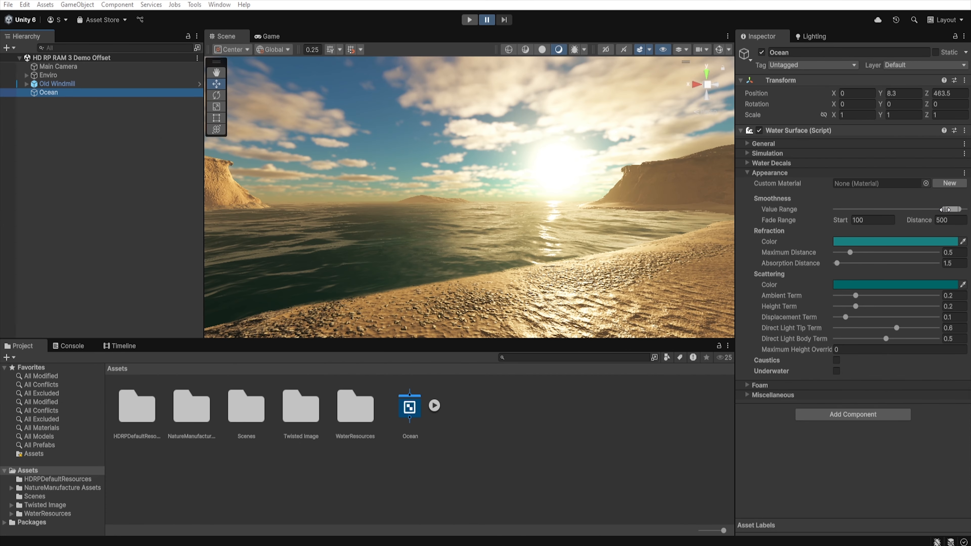
Try the Ocean's smoothness value range at its low end, and raise it to the maximum
drag(945, 209, 835, 208)
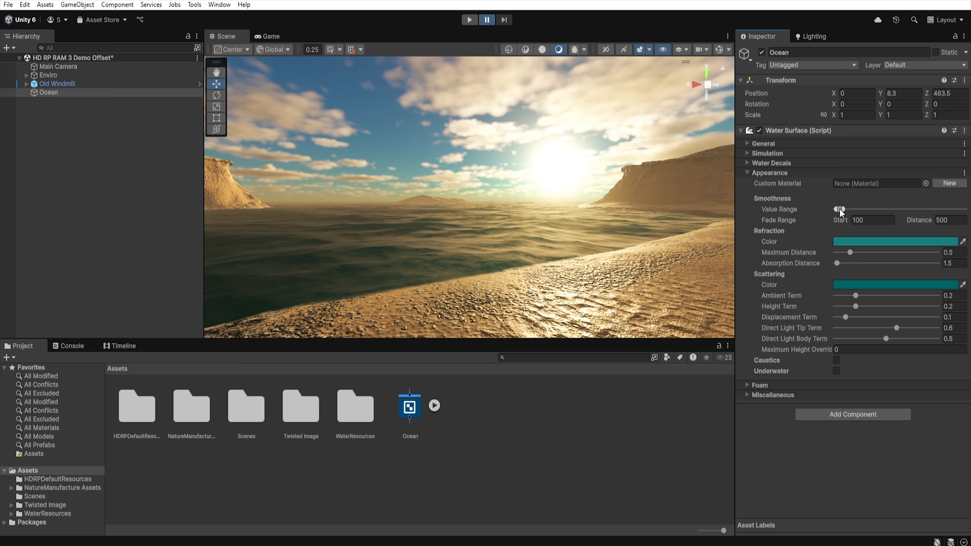
mouse_move(838, 208)
mouse_down()
mouse_move(860, 208)
mouse_move(845, 209)
mouse_up()
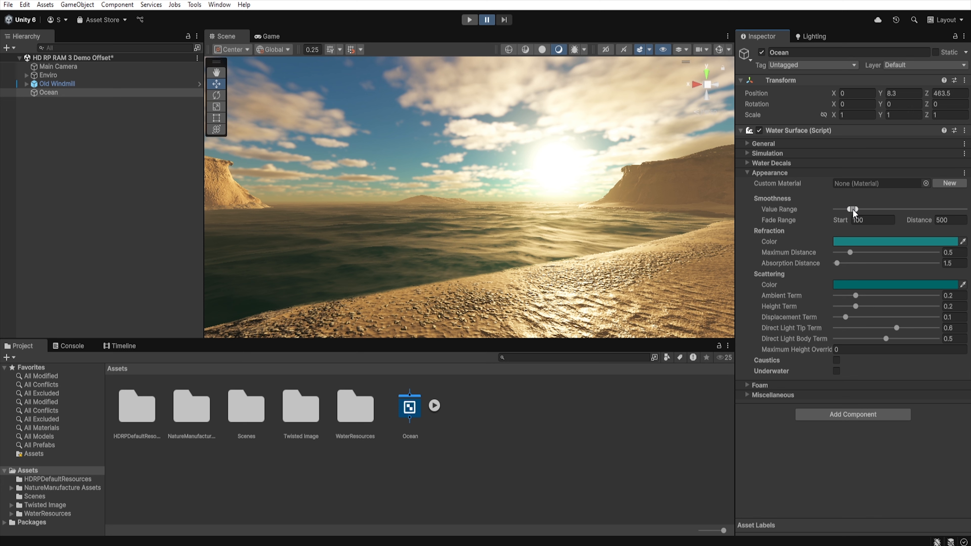
drag(852, 209, 964, 216)
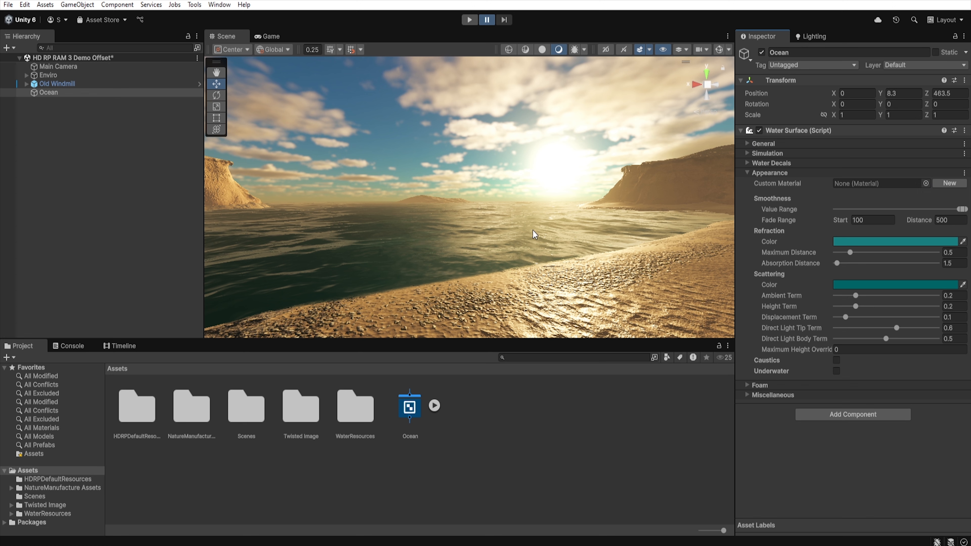
Try a shape Angular Diameter of 1.68 on the Directional Light, undo it and return to the Ocean's settings
click(25, 84)
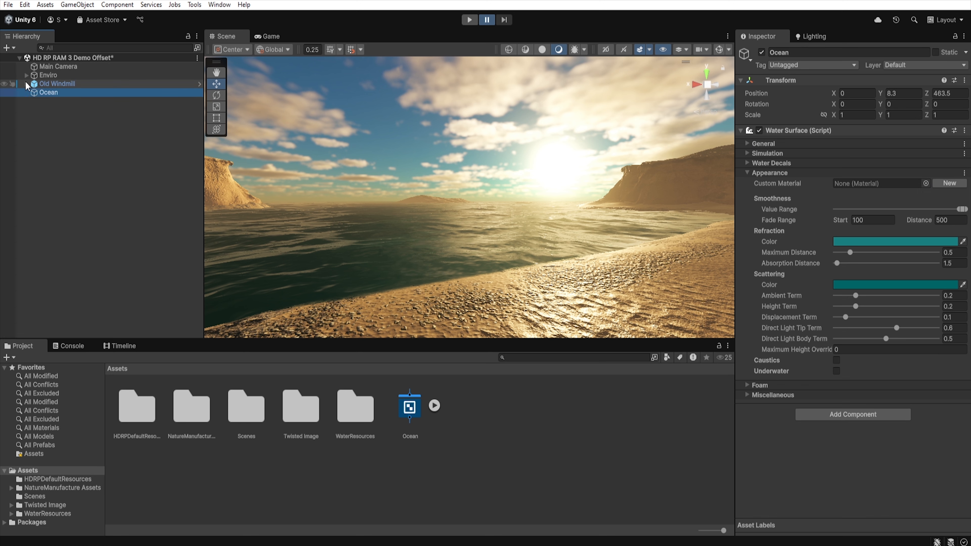
click(63, 101)
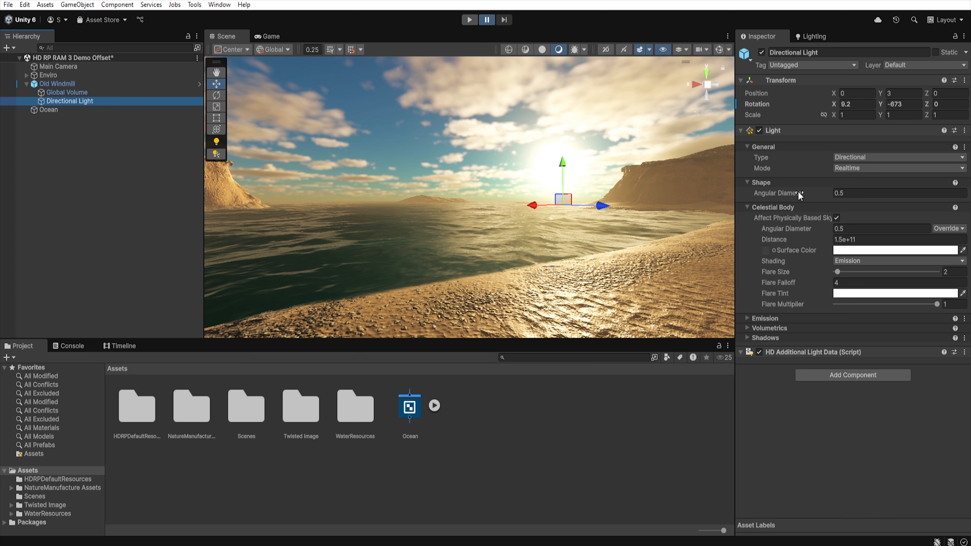
mouse_move(779, 191)
mouse_down()
mouse_move(909, 200)
mouse_move(784, 204)
mouse_move(892, 202)
mouse_move(778, 193)
mouse_move(791, 196)
mouse_up()
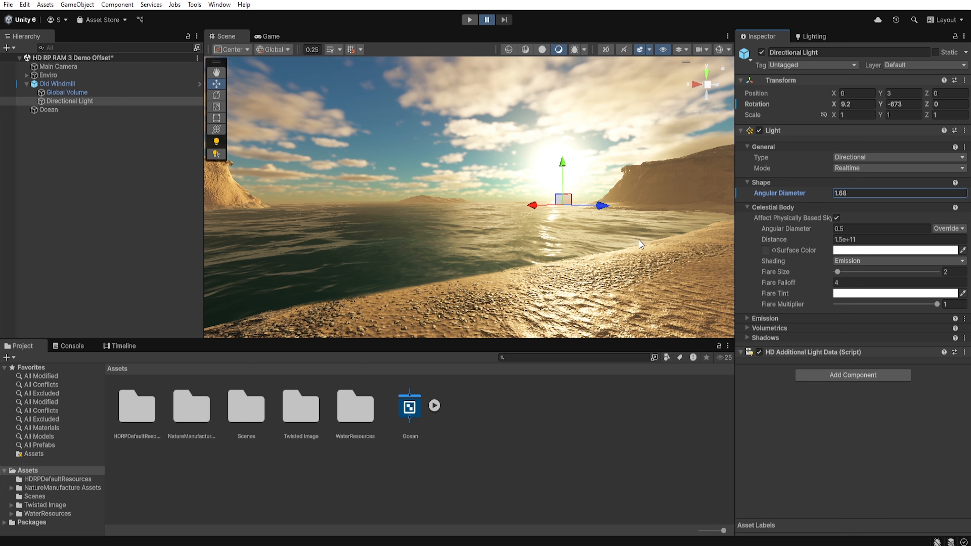
key(ctrl+z)
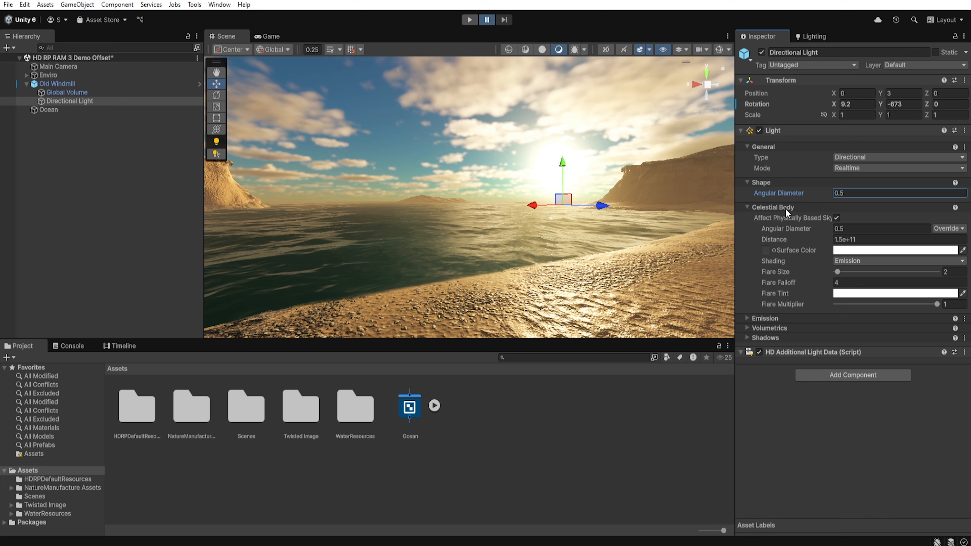
click(80, 111)
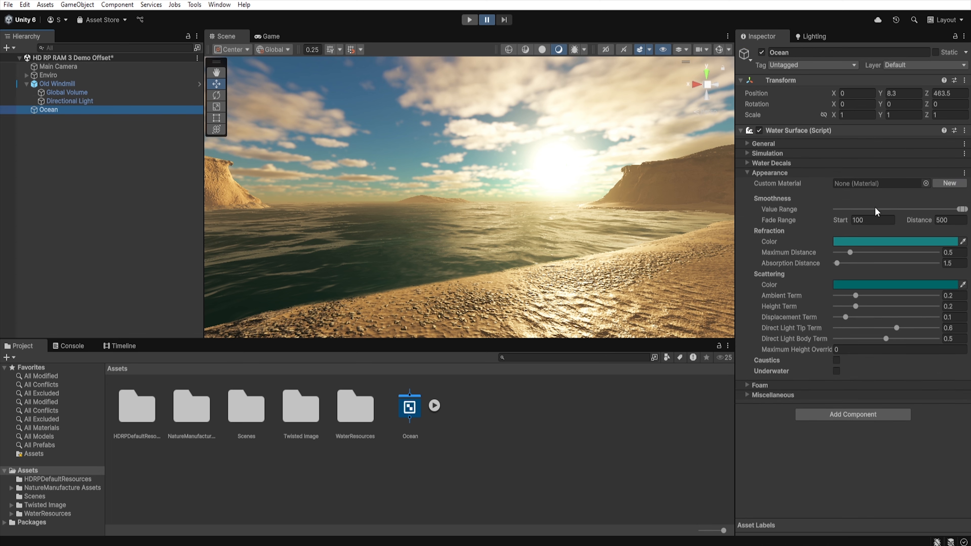
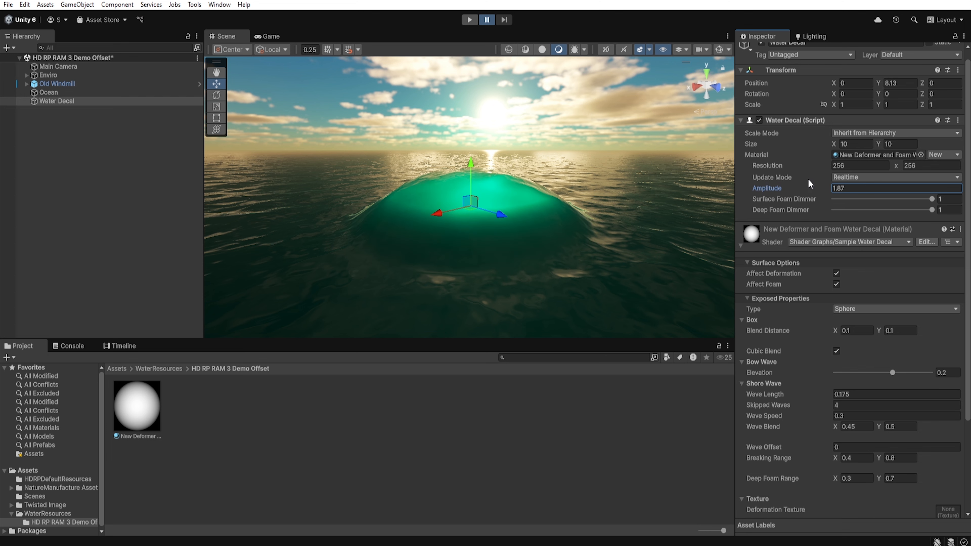
Set the water decal type to Box with a blend distance of X 0.49 and Y 0.57, and compare Cubic Blend off and on
click(858, 314)
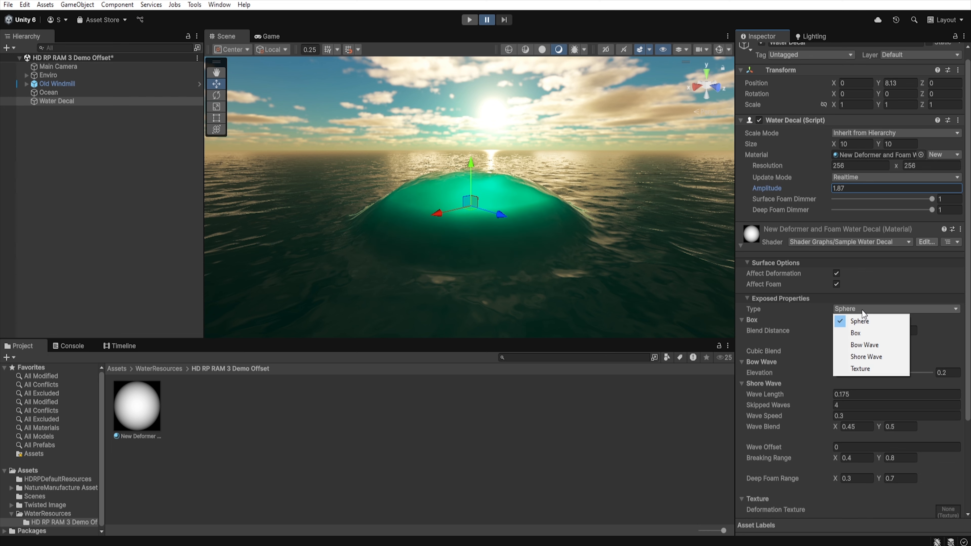
click(865, 331)
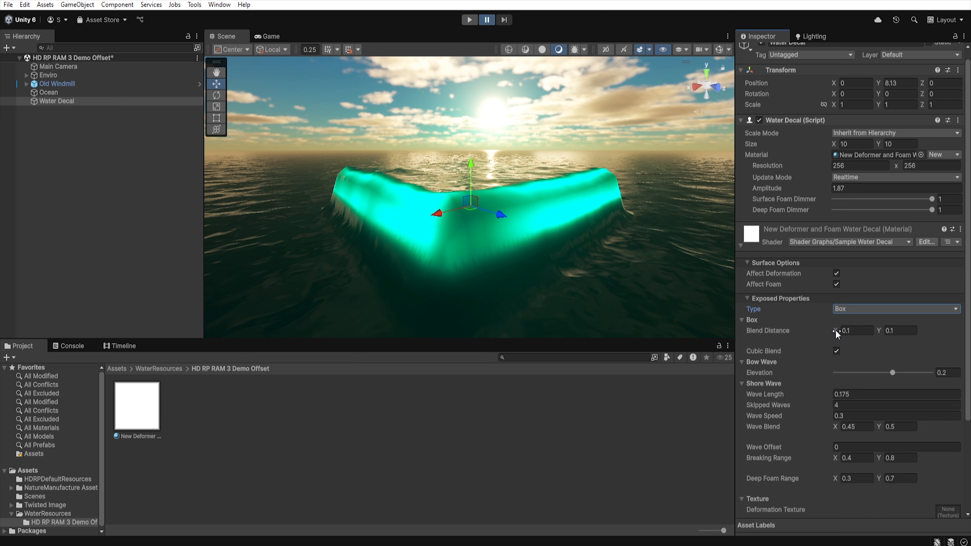
drag(836, 334, 904, 334)
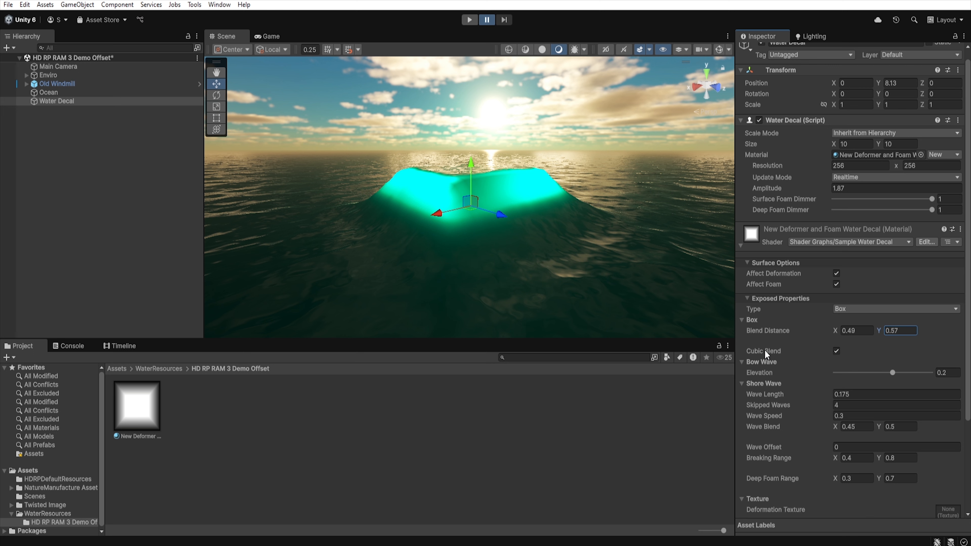
click(836, 352)
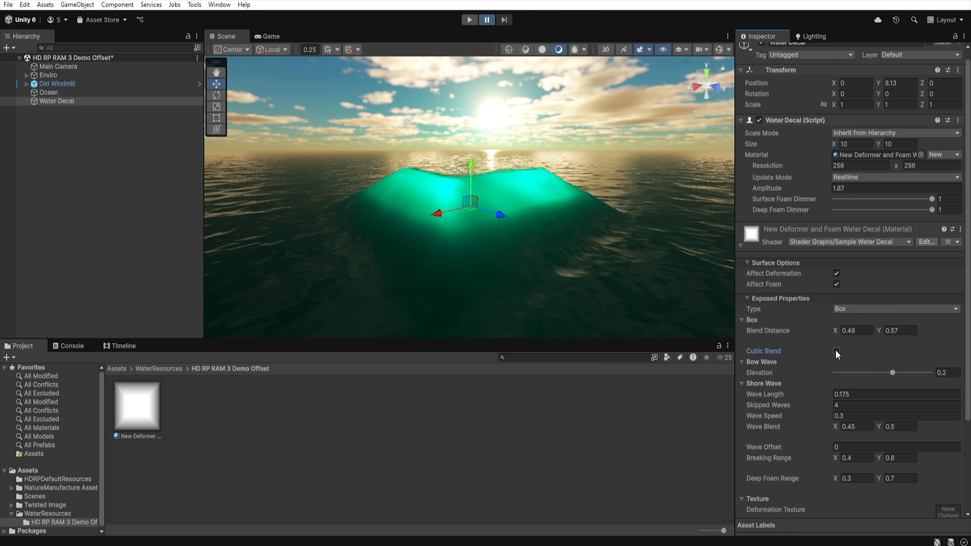
click(836, 351)
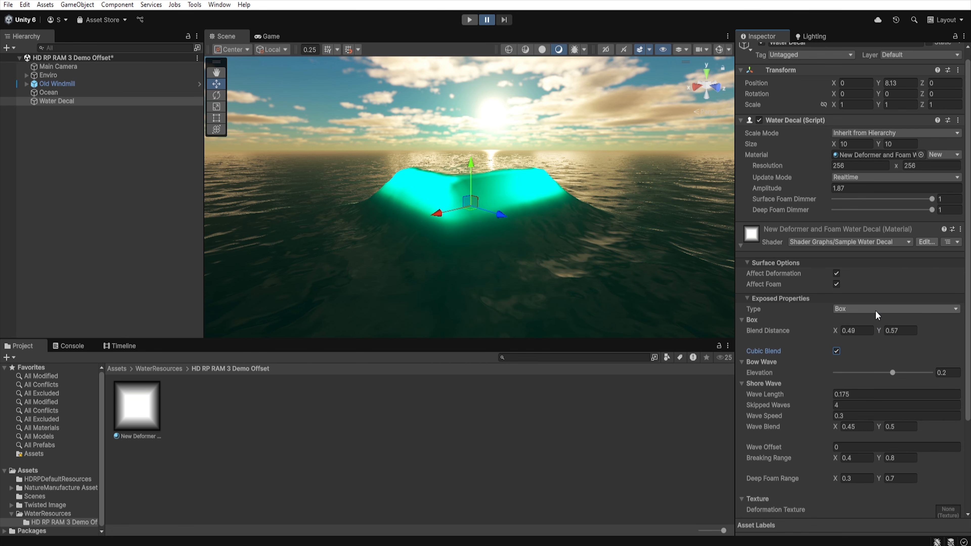
Change the water decal type to Bow Wave and lower its elevation to -0.12
click(876, 309)
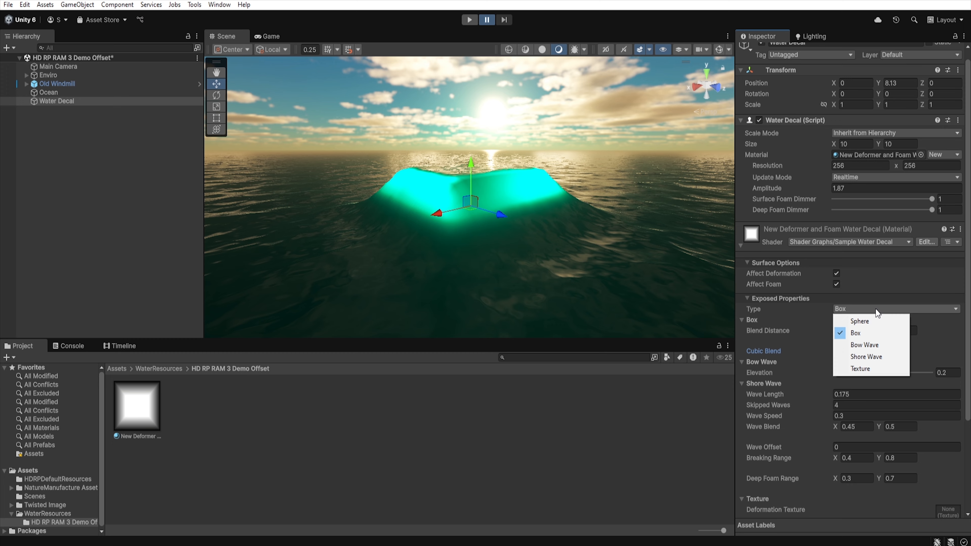
click(864, 347)
right_drag(550, 238, 381, 173)
key(a)
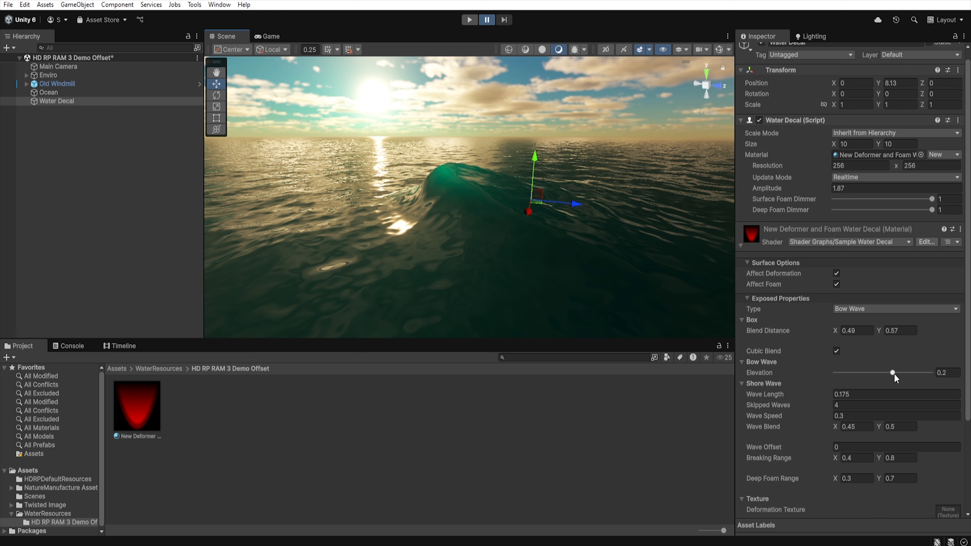
mouse_move(893, 372)
mouse_down()
mouse_move(816, 374)
mouse_move(911, 375)
mouse_move(813, 376)
mouse_move(936, 375)
mouse_move(825, 374)
mouse_move(877, 374)
mouse_up()
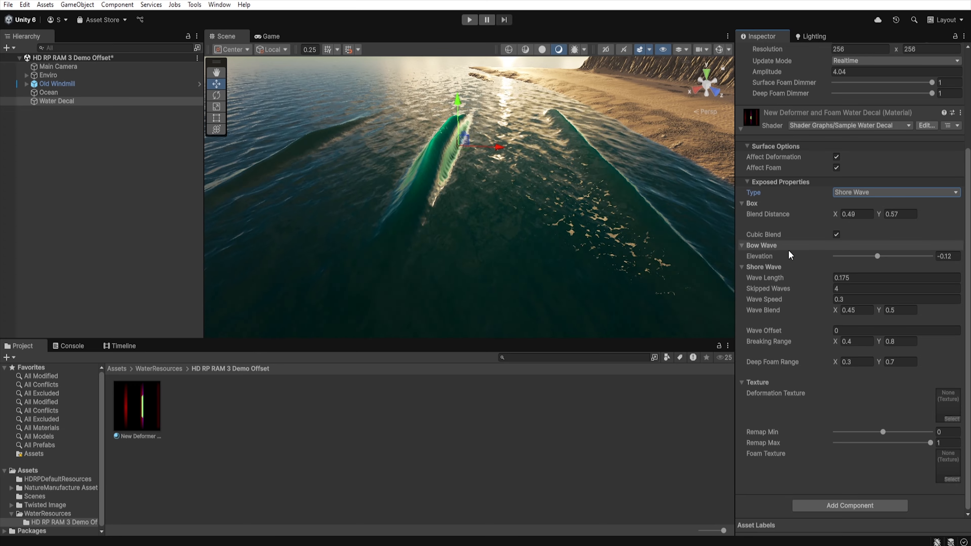
Set the Shore Wave decal's Wave Length to 0.45
drag(853, 277, 839, 276)
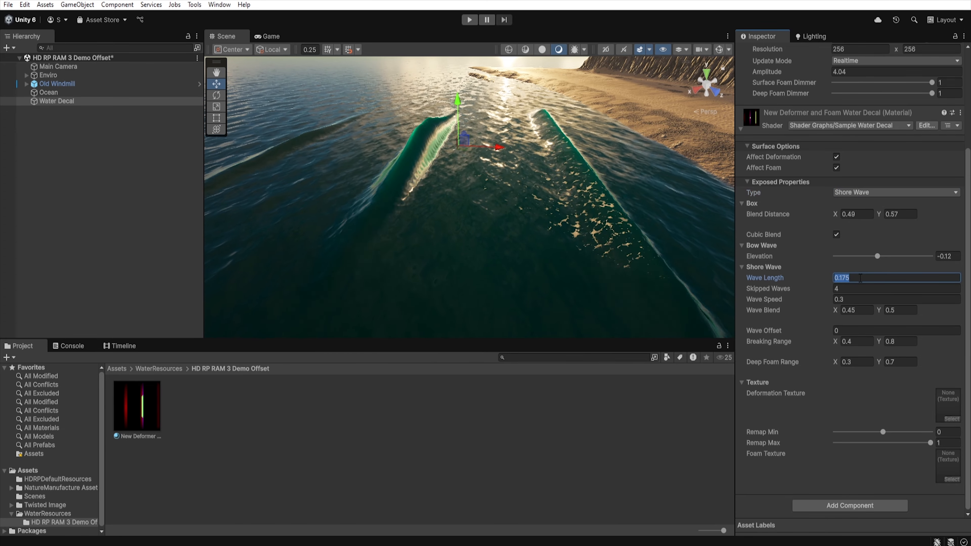
key(BackSpace)
text(.45)
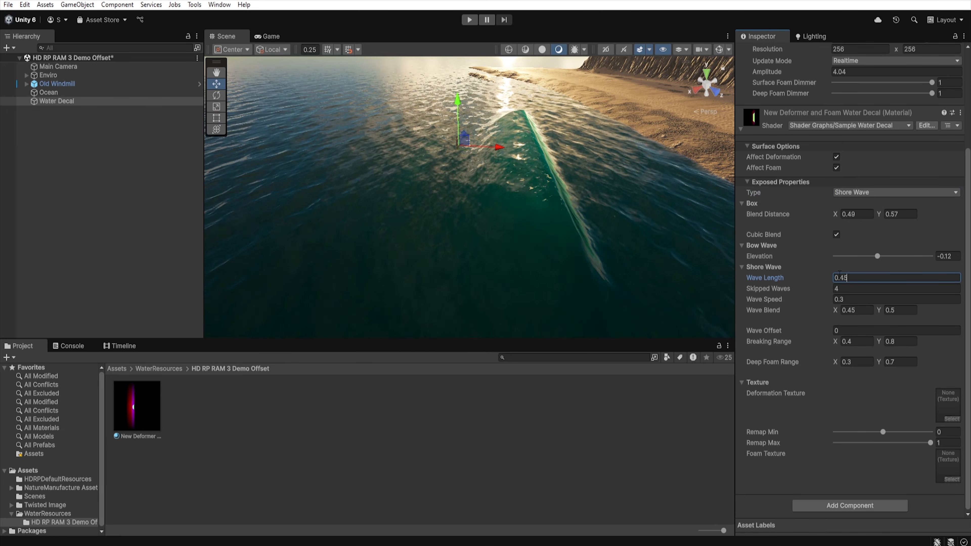
Try 1.93 Skipped Waves and a different Wave Speed on the shore wave, undoing each change
drag(768, 289, 754, 289)
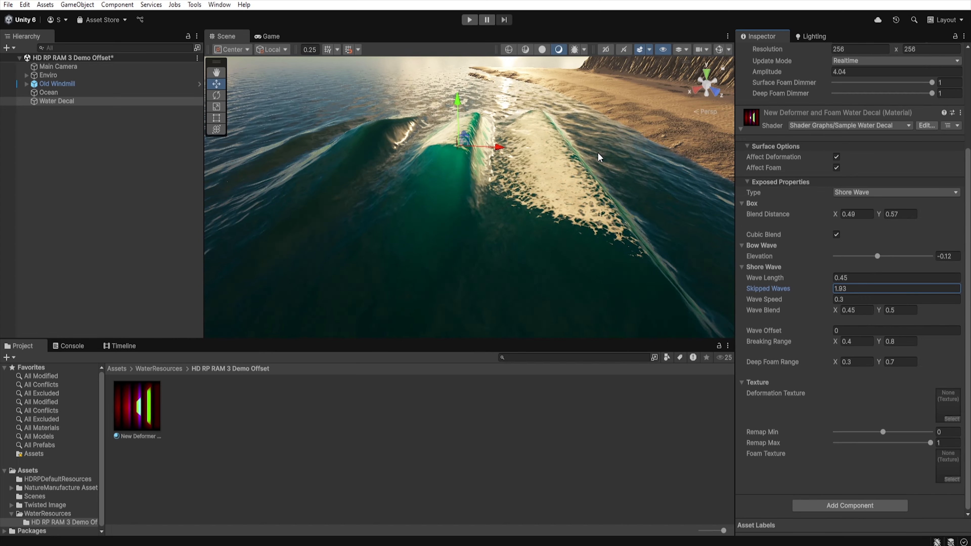
key(ctrl+z)
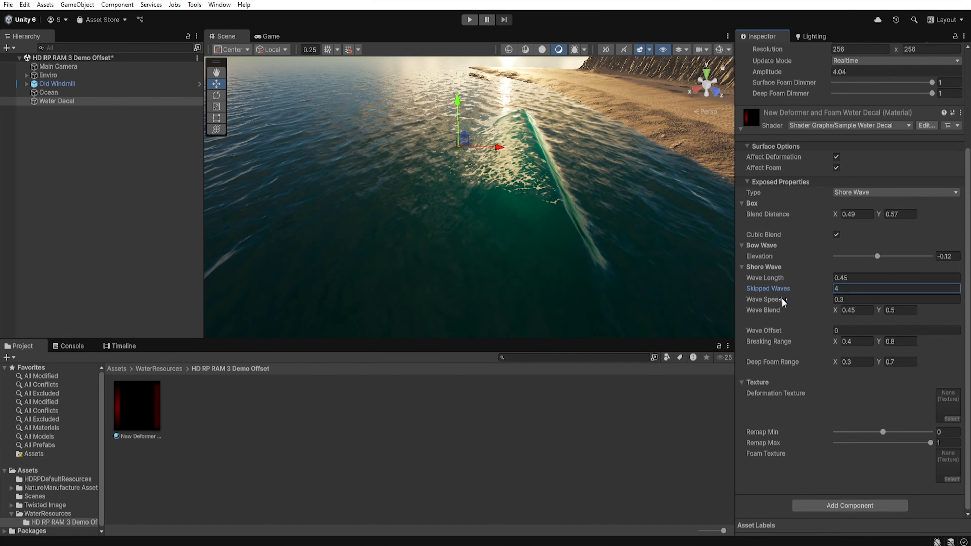
drag(795, 302, 801, 304)
key(ctrl+z)
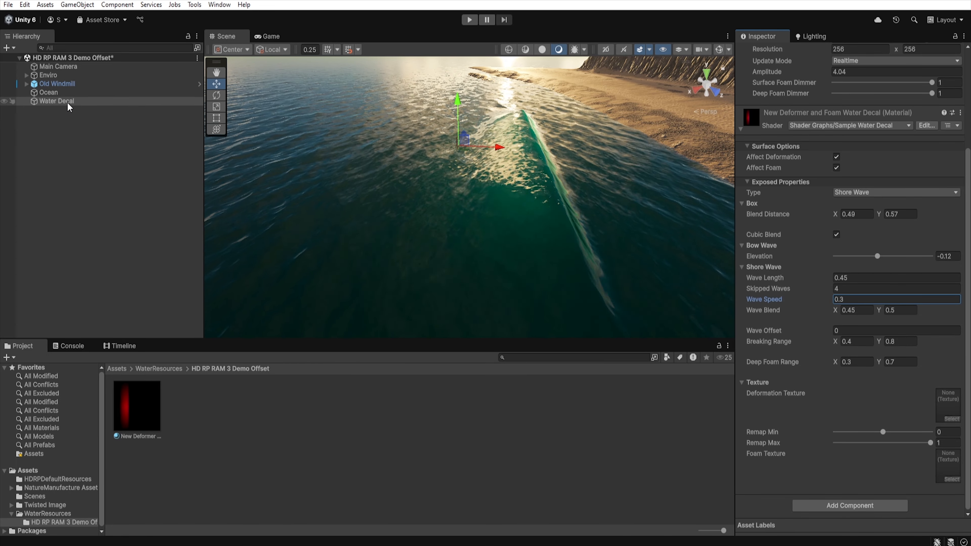
Raise the Ocean's Time Multiplier in its General water surface settings
click(52, 93)
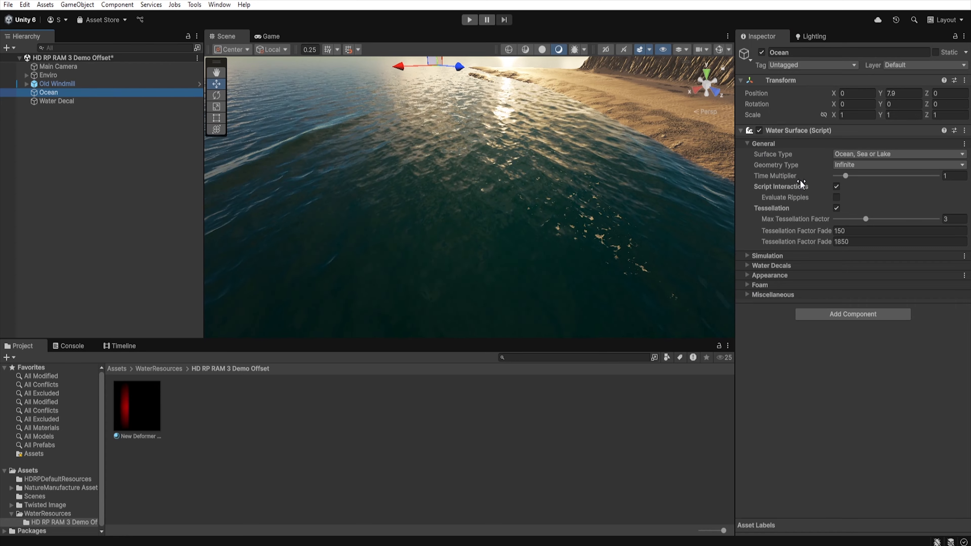
click(845, 176)
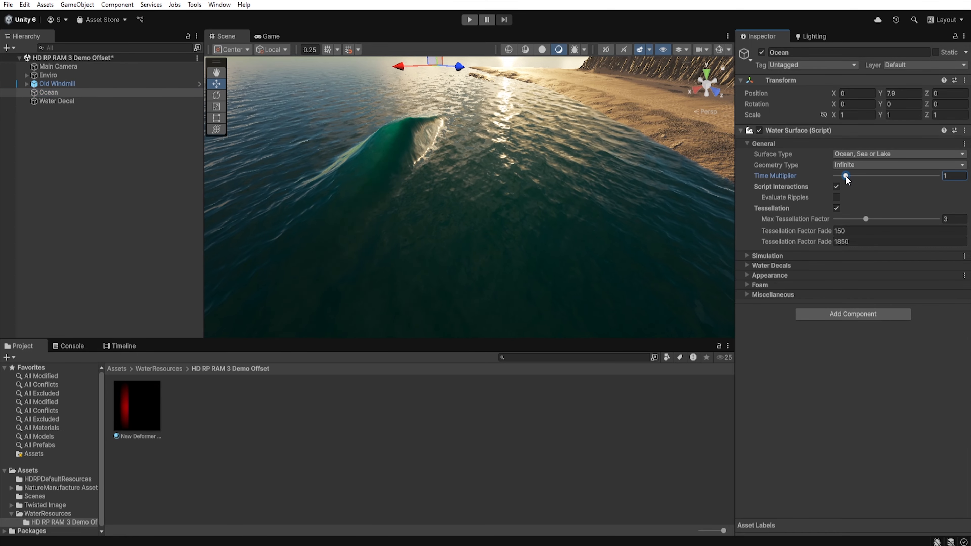
mouse_move(846, 177)
mouse_down()
mouse_move(916, 185)
mouse_move(841, 178)
mouse_move(855, 181)
mouse_up()
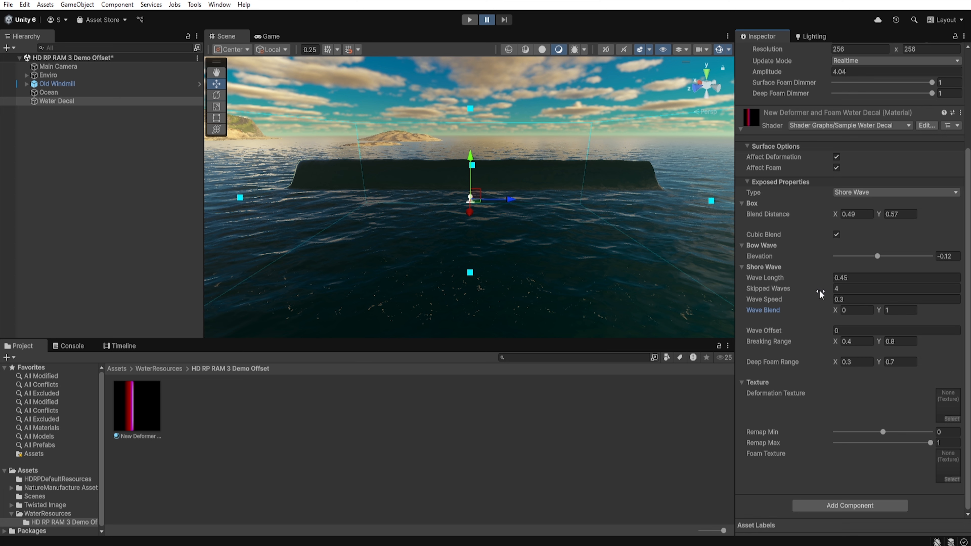
Try a Wave Blend of X 0.41 and Y 0.6 on the shore wave decal
click(837, 312)
drag(838, 313, 851, 314)
drag(879, 312, 867, 312)
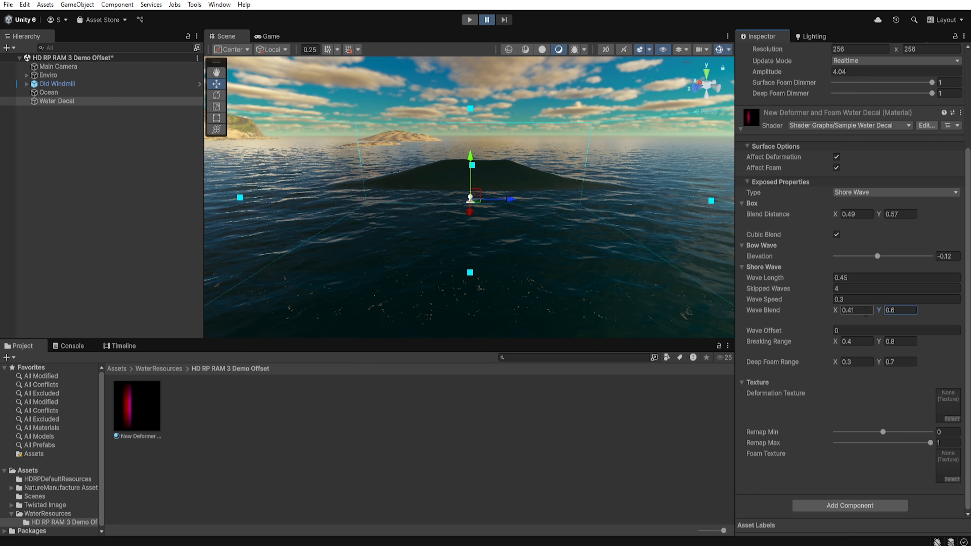
Set the shore wave's Wave Blend to X 0.5 and Y 1, and unpause the simulation
click(866, 311)
text(0)
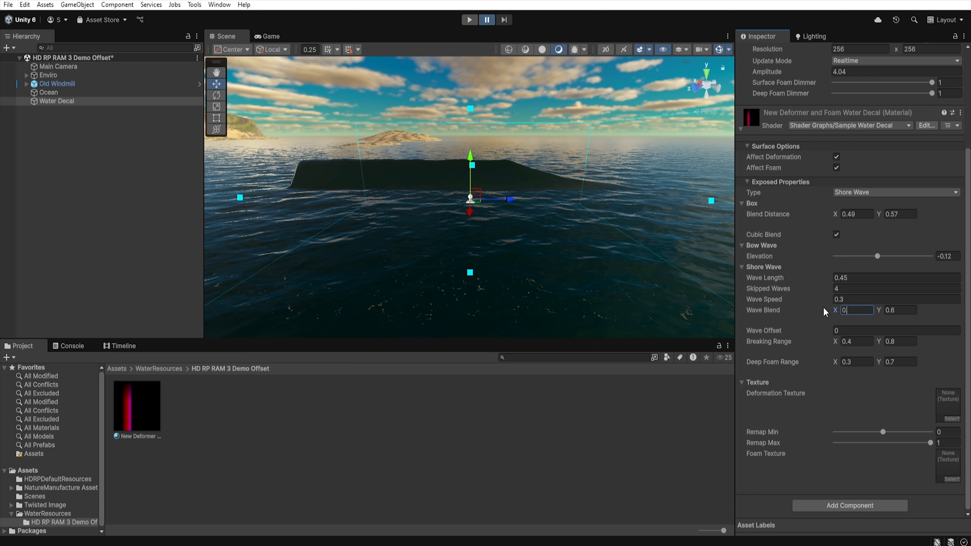
text(.5)
key(Tab)
text(1)
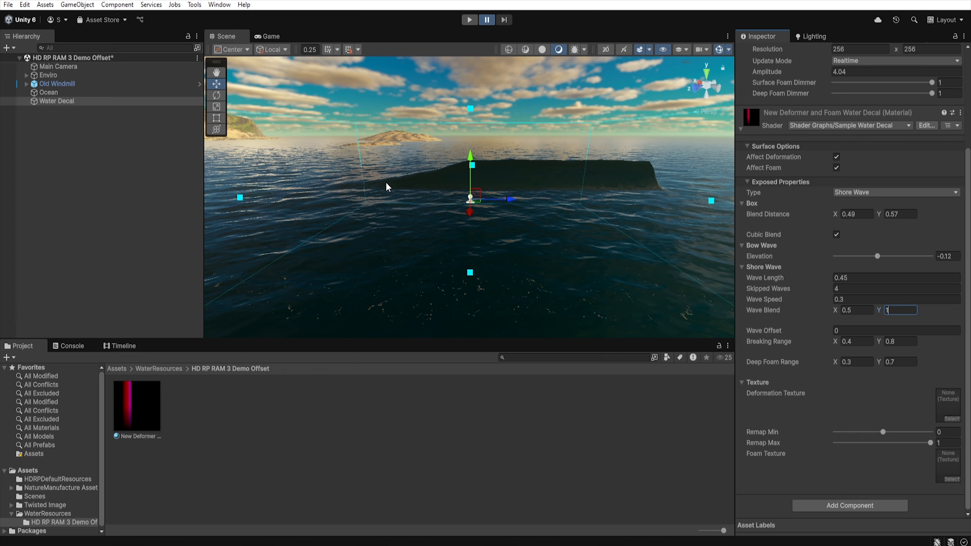
click(487, 19)
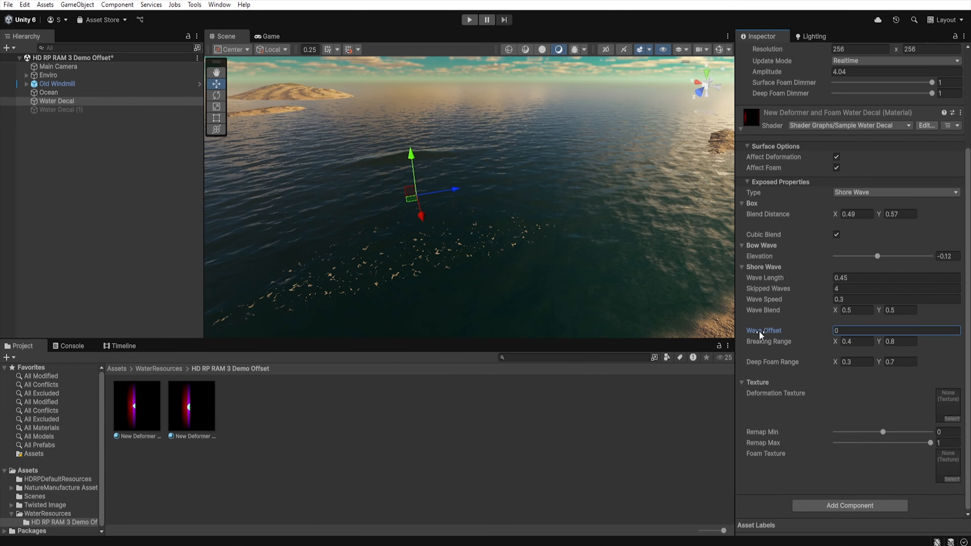
Try a Wave Offset of 0.87 on the first shore wave and shift the offset of Water Decal (1) too
drag(760, 334, 777, 337)
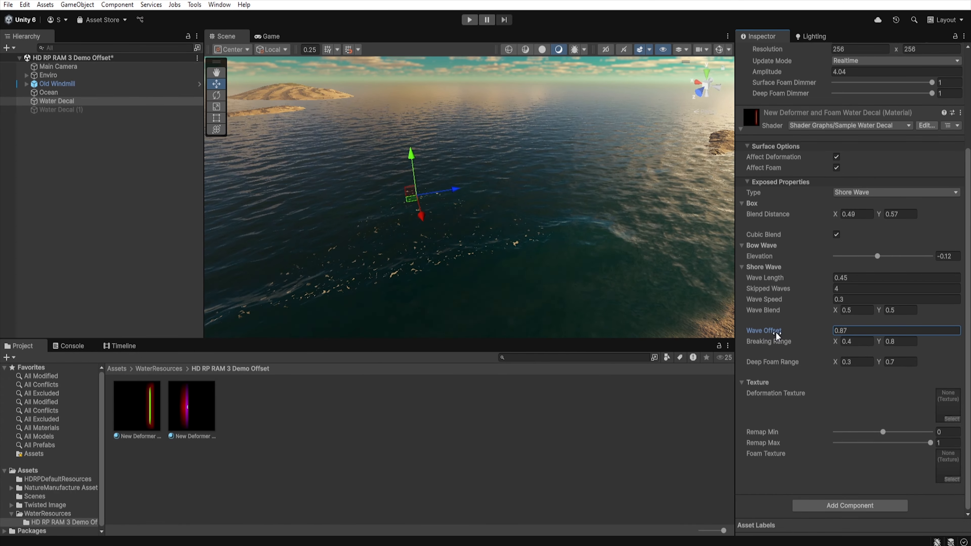
click(93, 110)
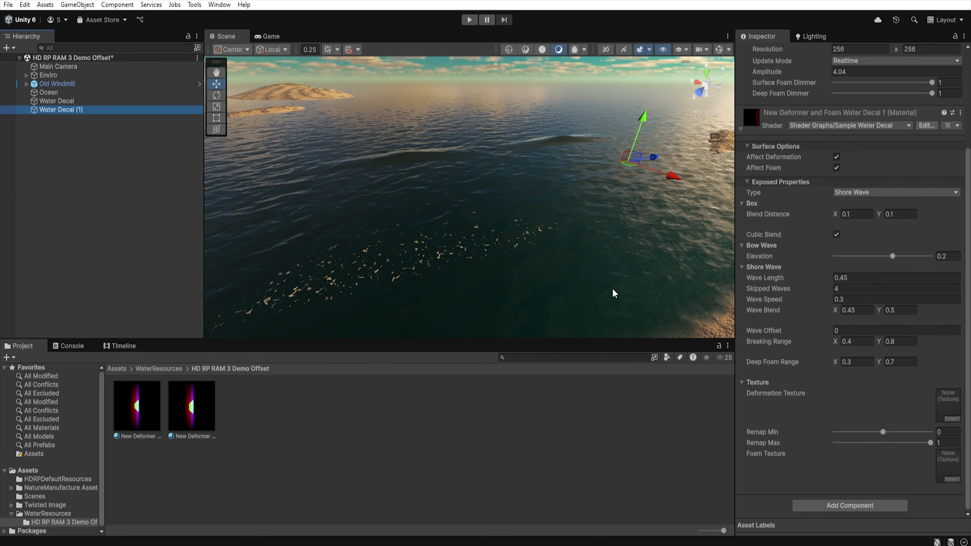
drag(765, 325, 771, 332)
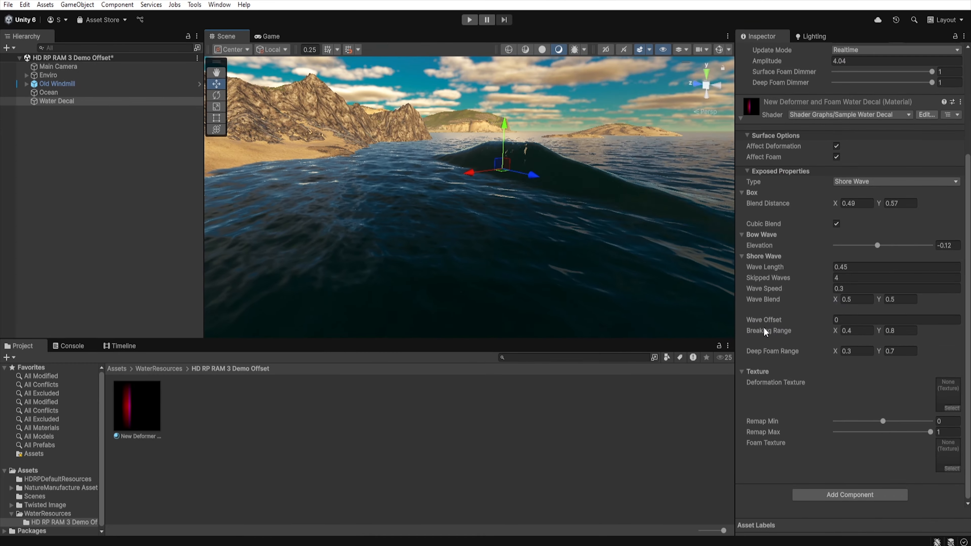
Set the shore wave decal's Breaking Range to X 0.2 and Y 0.7
click(774, 331)
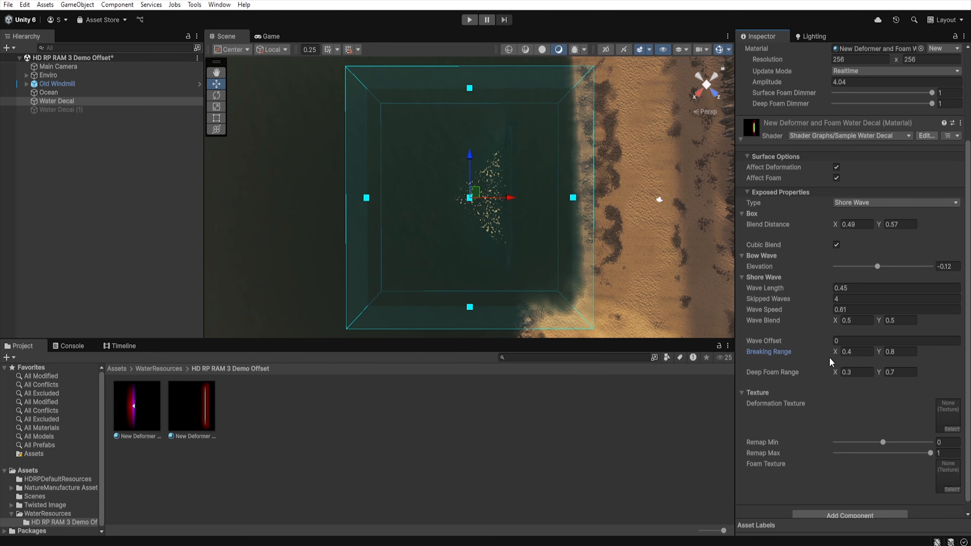
click(846, 351)
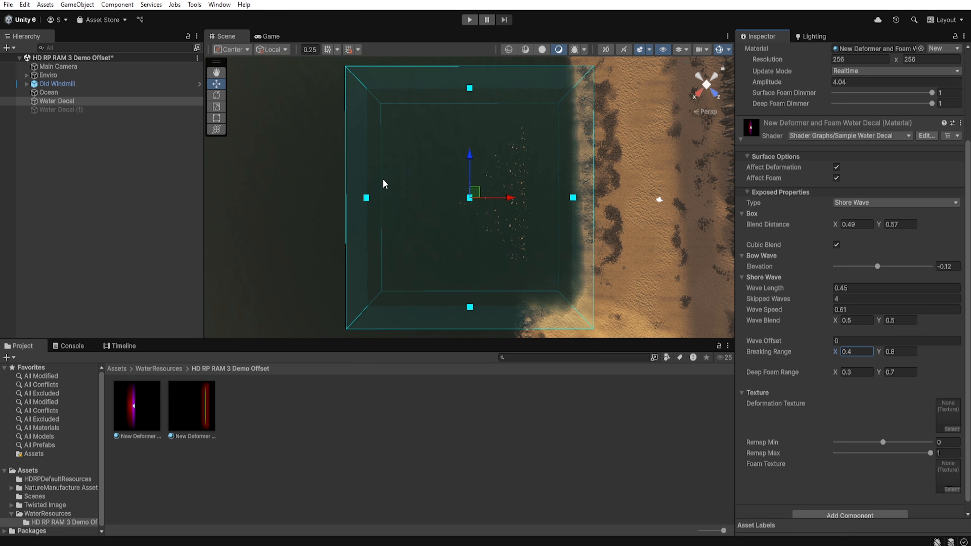
drag(860, 351, 821, 350)
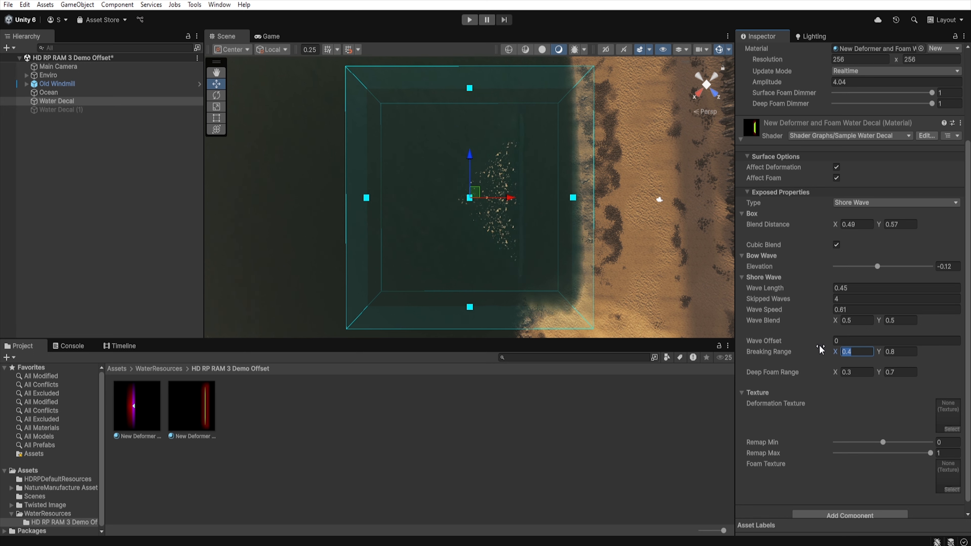
text(0)
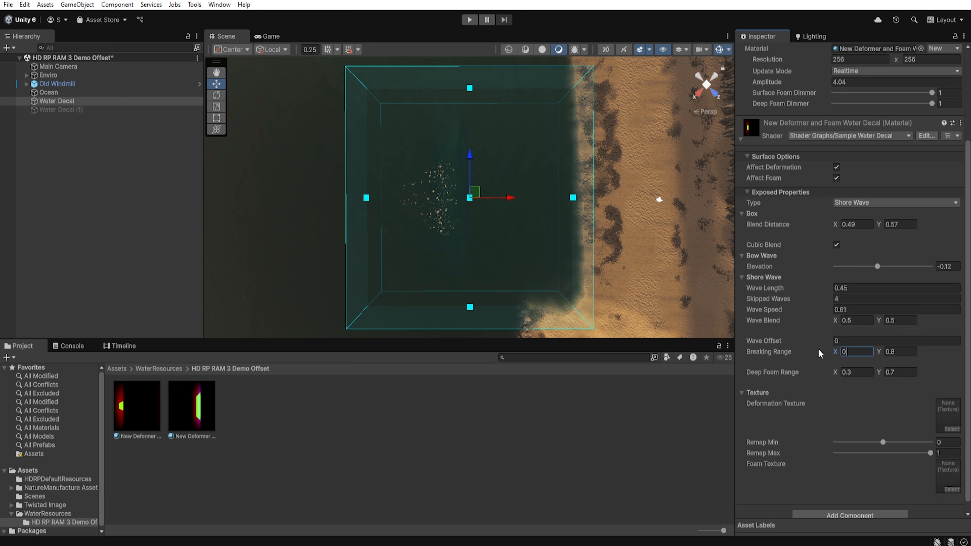
text(.2)
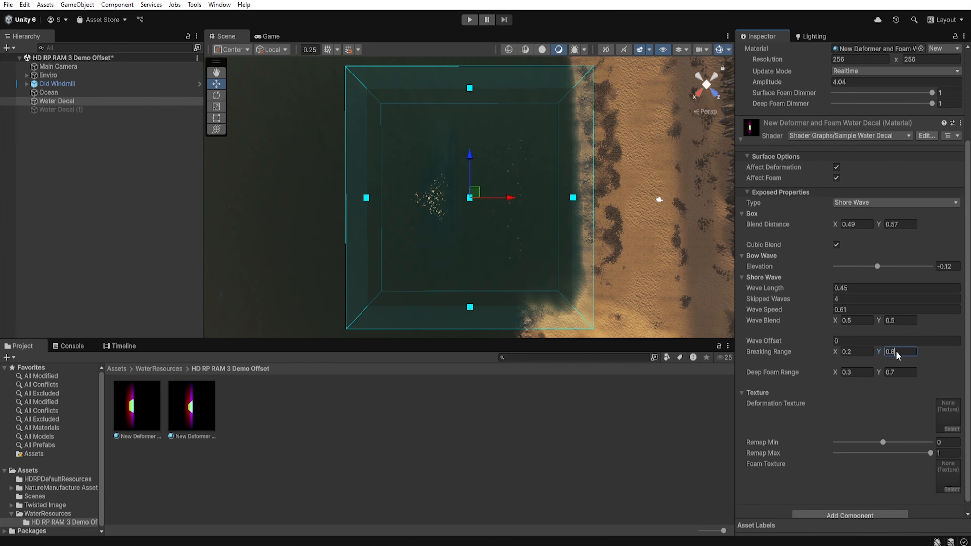
key(BackSpace)
text(7)
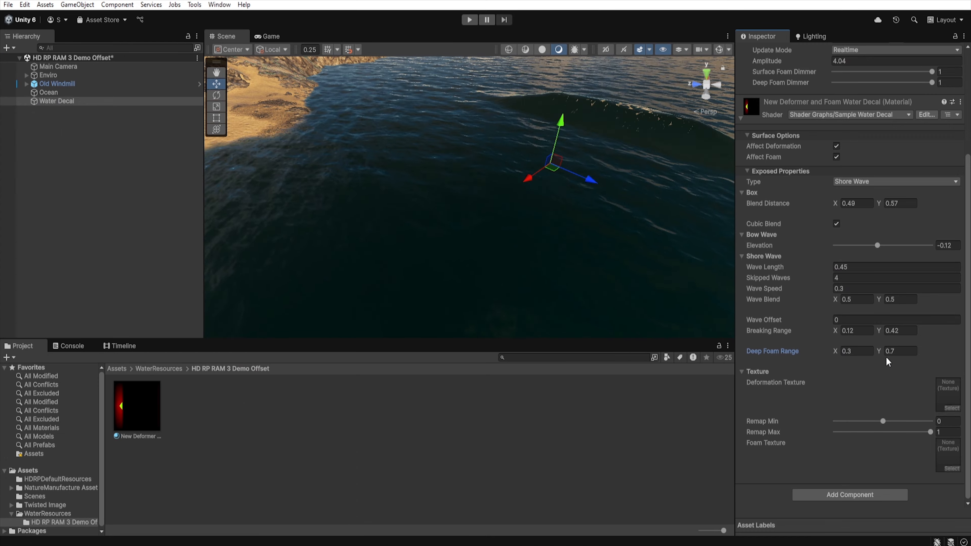
Set the Ocean water surface's Debug Mode to Foam
click(48, 92)
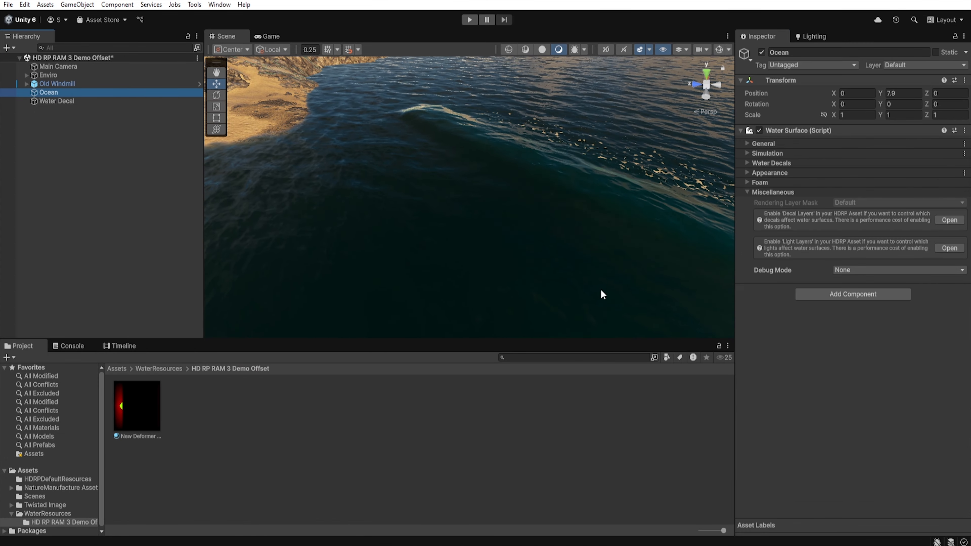
click(852, 270)
click(869, 343)
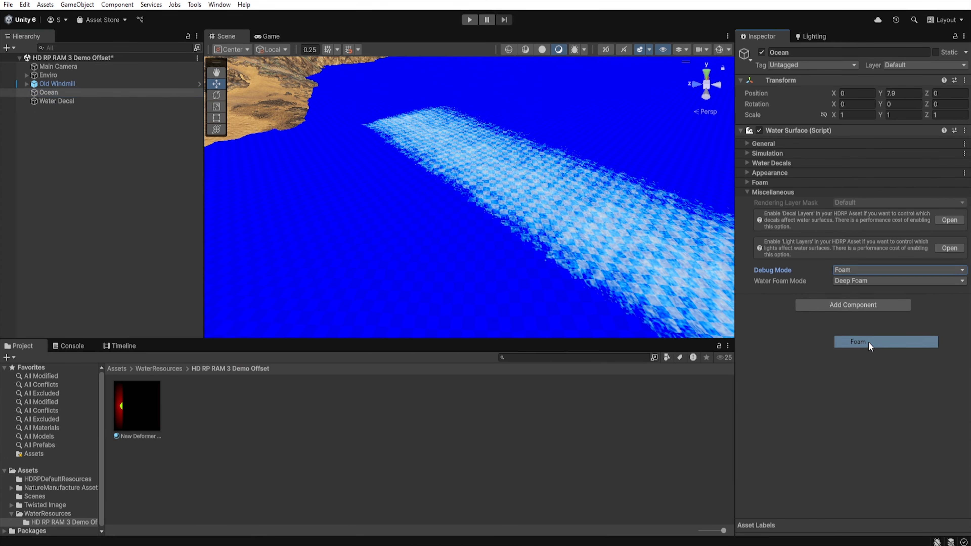
Raise the Y value of the Water Decal's Deep Foam Range slightly while the foam debug view is on
click(57, 101)
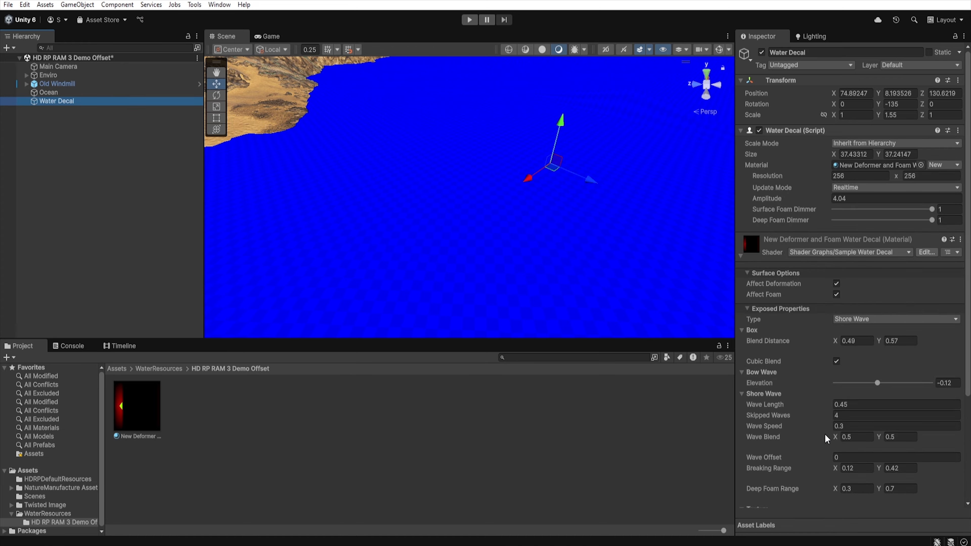
scroll(824, 439, down, 5)
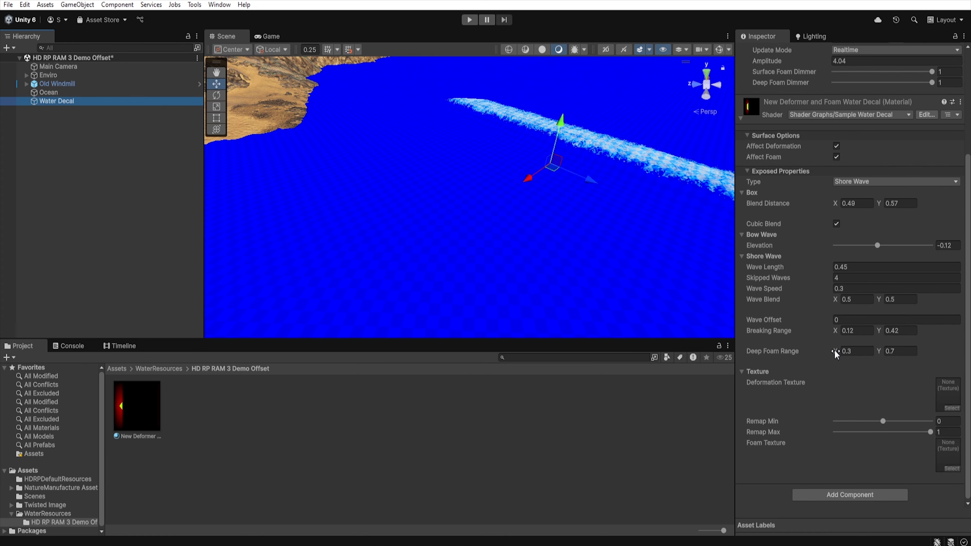
drag(878, 351, 883, 352)
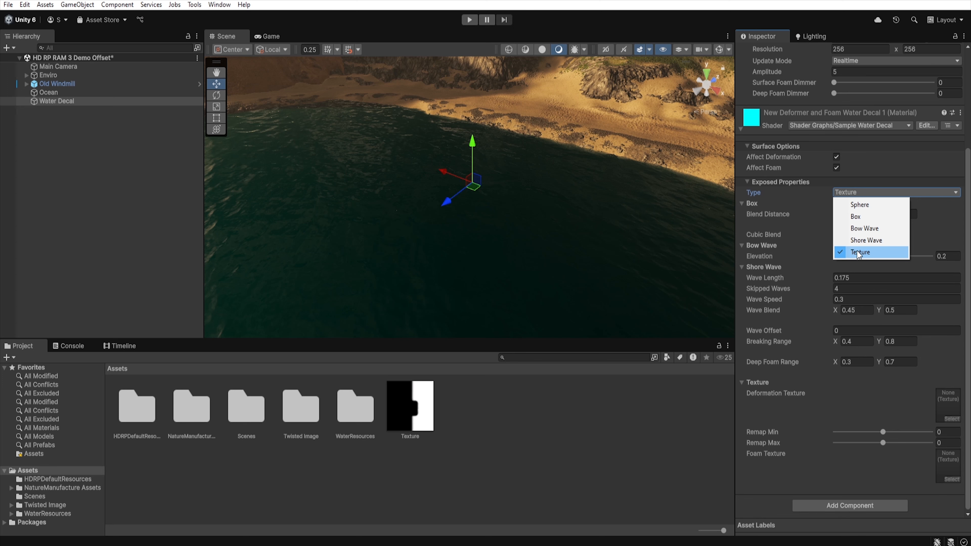
Set the water decal's type to Texture, and apply the Clamp wrap mode to the Texture image asset
click(869, 253)
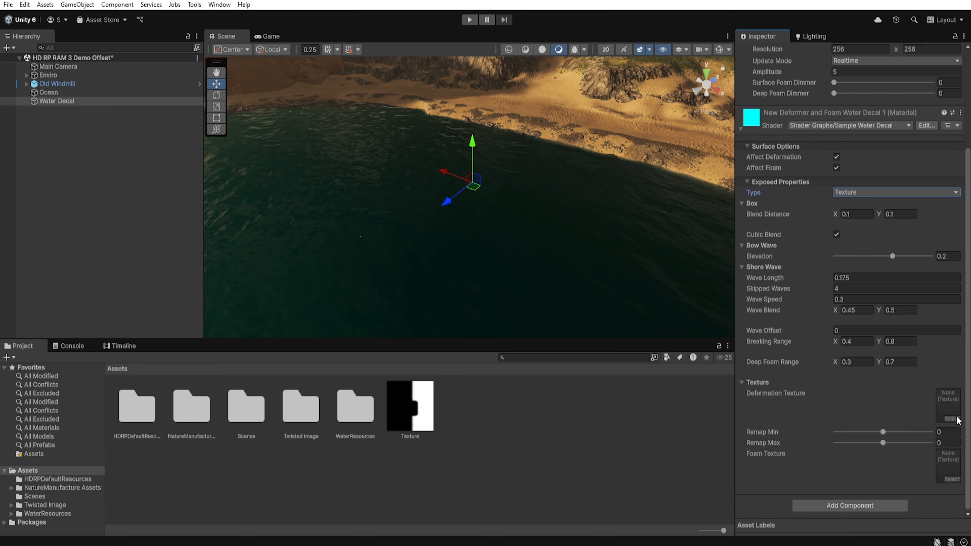
click(410, 405)
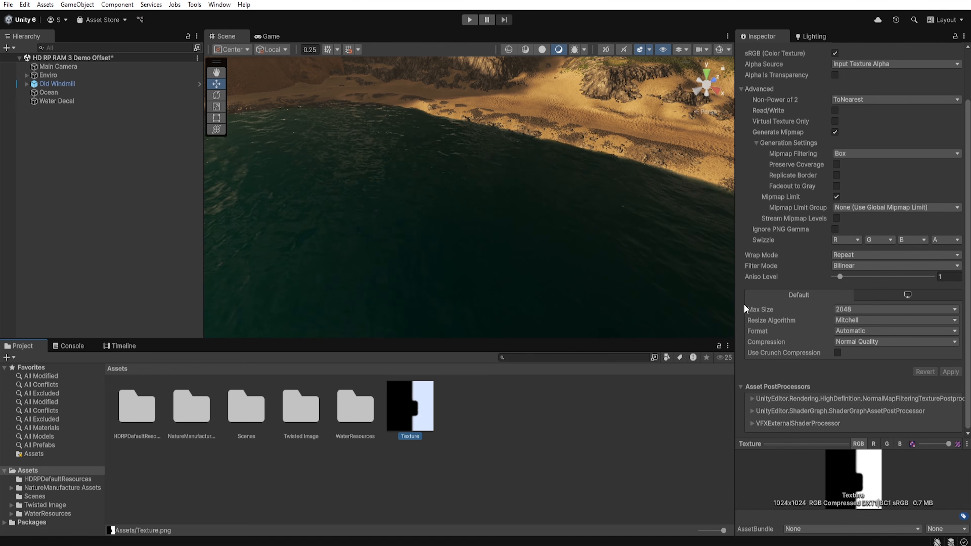
click(841, 256)
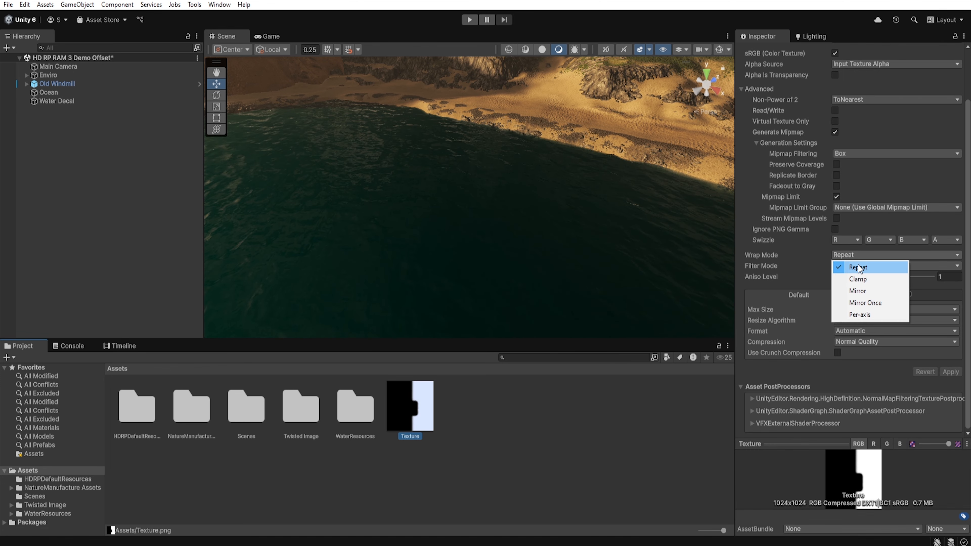
click(864, 279)
click(948, 372)
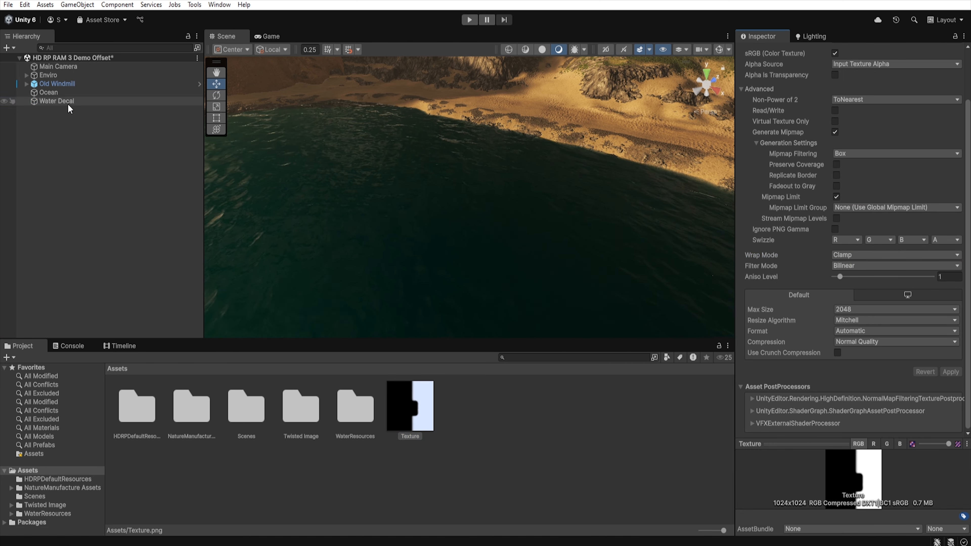
Assign the Texture image as the Water Decal's Deformation Texture, with Remap Min 0.01 and Remap Max 1
click(57, 100)
drag(410, 406, 947, 474)
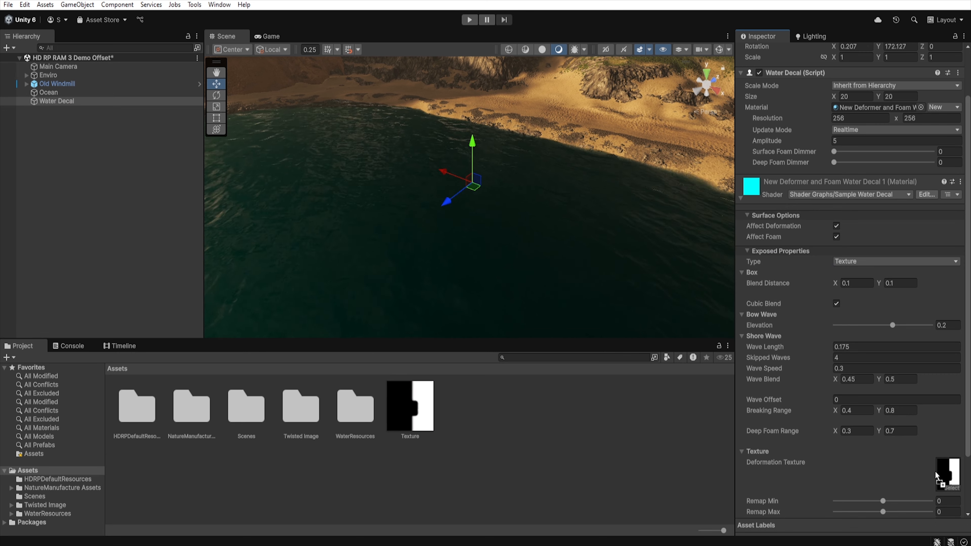
scroll(844, 443, down, 3)
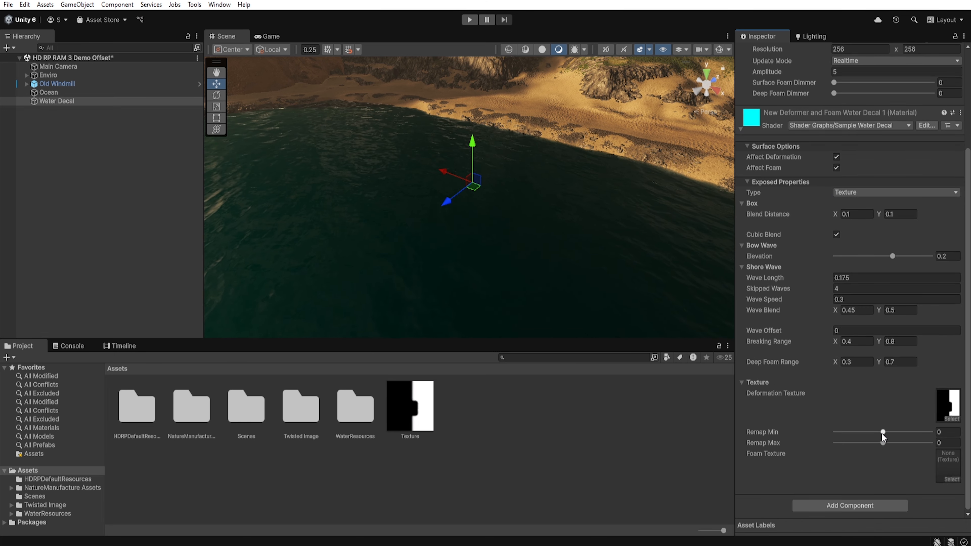
drag(882, 435, 933, 450)
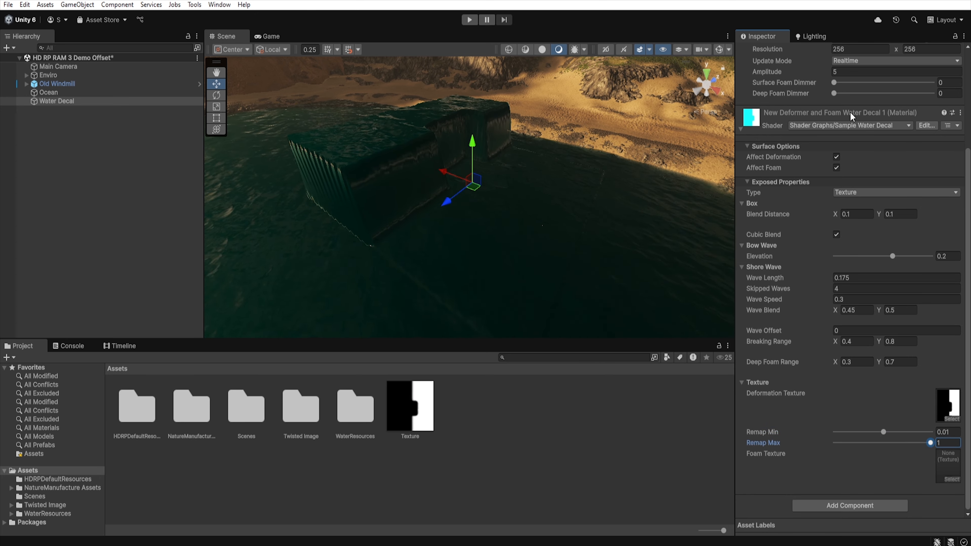
Raise the decal's Surface Foam Dimmer to 1 and assign the Texture image as its Foam Texture
drag(835, 85, 936, 84)
drag(417, 414, 947, 467)
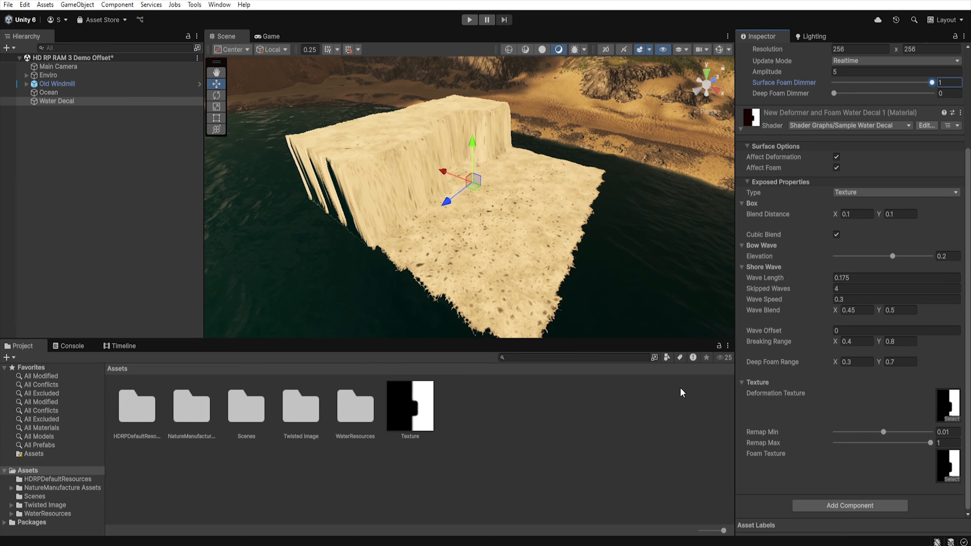